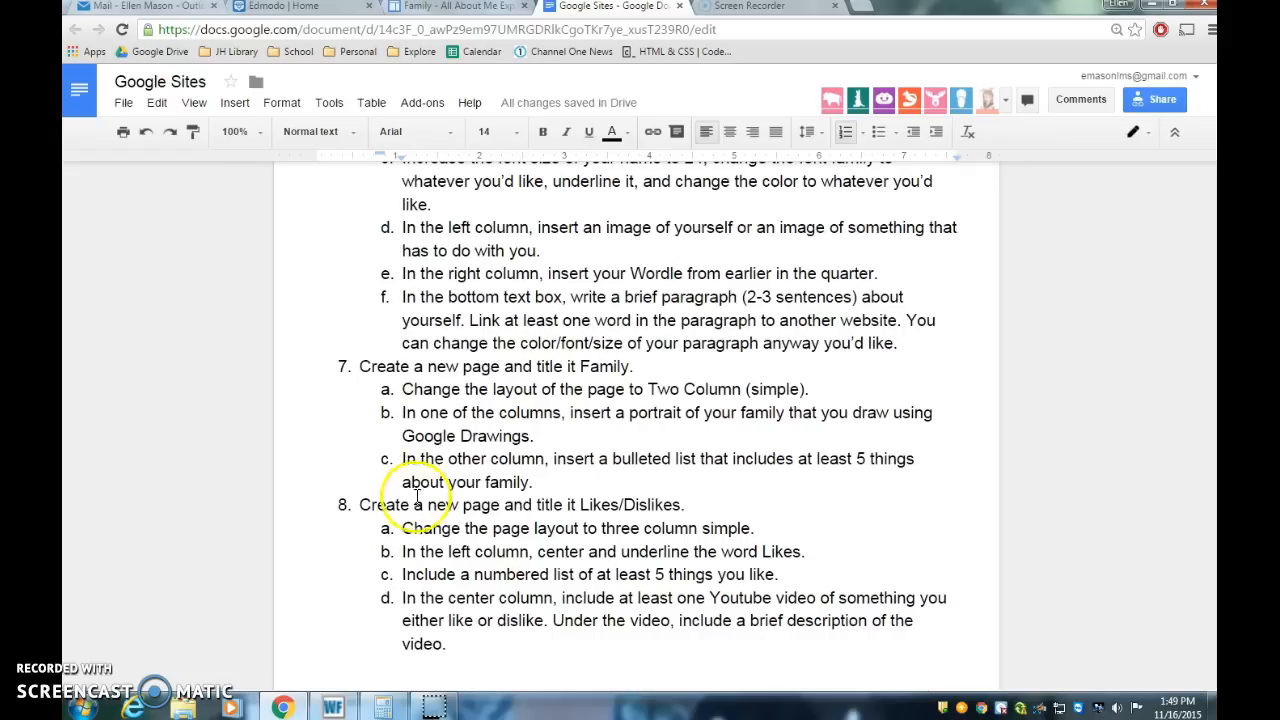
Step: Review the assignment's instruction about inserting a family portrait drawn in Google Drawings, then switch to the site editor
{"action": "left_click_drag", "start_coordinate": [402, 412], "coordinate": [545, 433]}
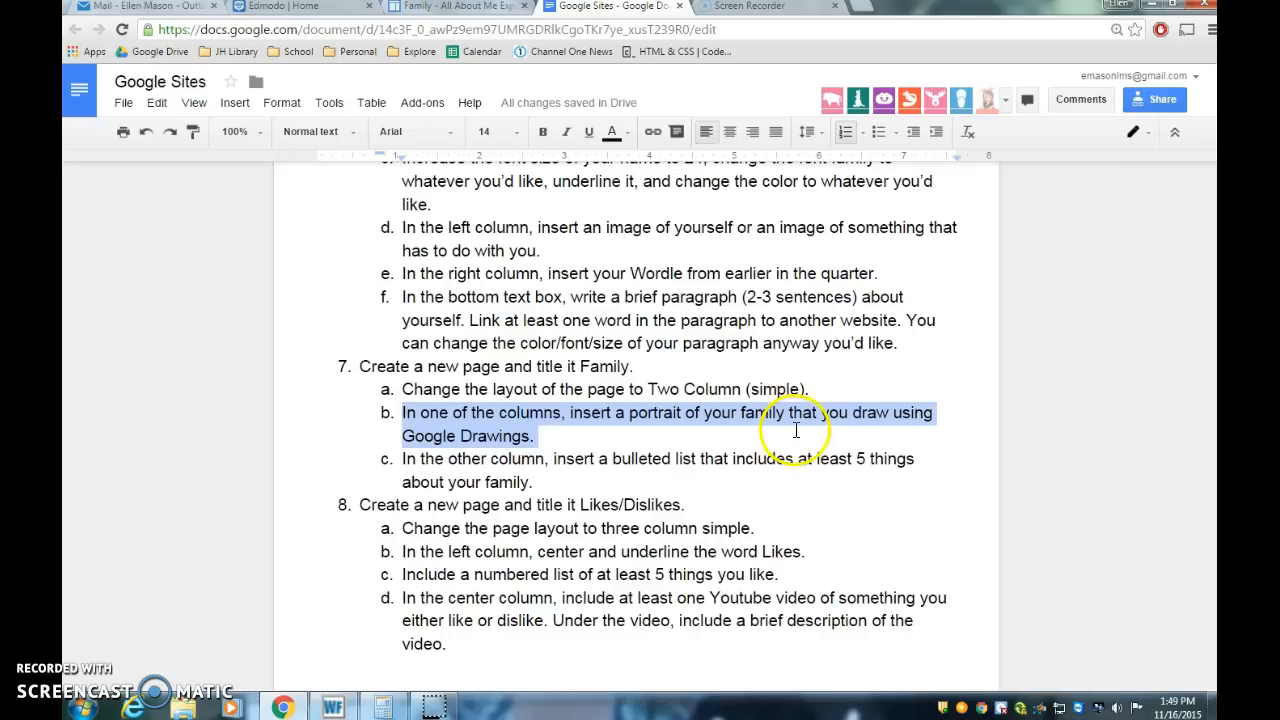
{"action": "left_click", "coordinate": [606, 427]}
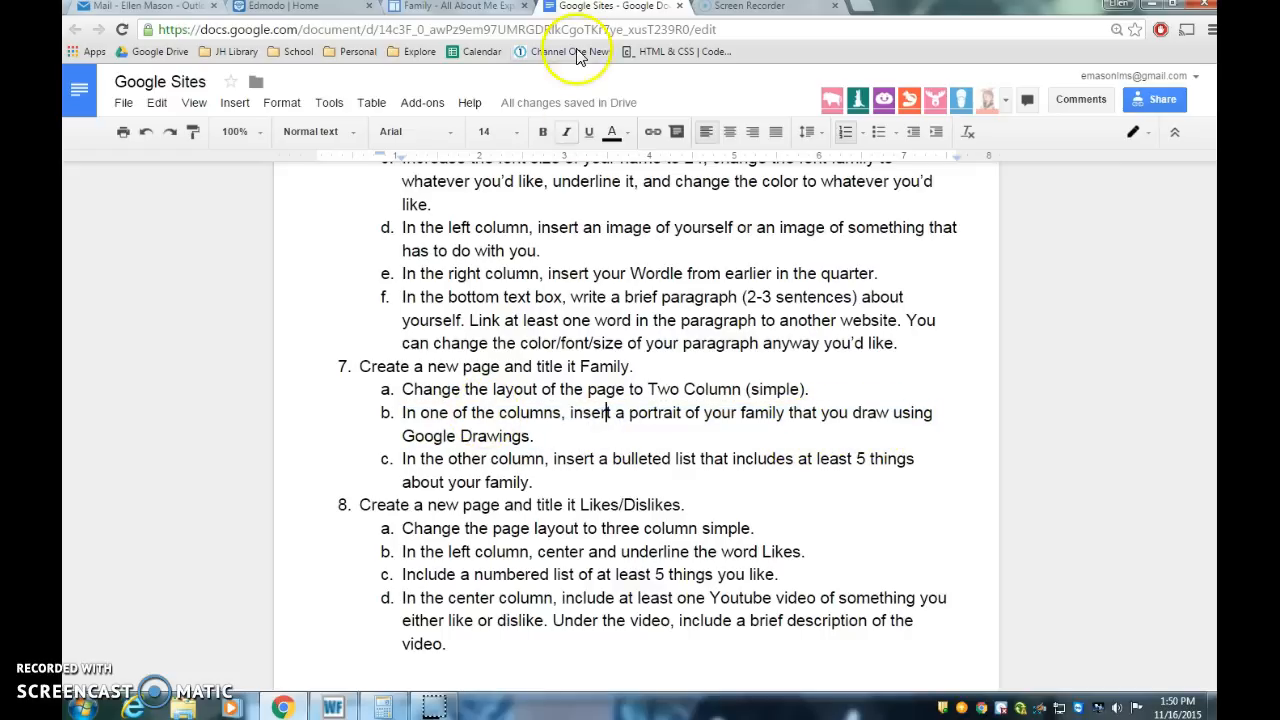
{"action": "left_click", "coordinate": [475, 8]}
Step: Insert the Google Drawing 'Family Portrait' into the left column with border and title at 300 by 400 pixels
{"action": "left_click", "coordinate": [371, 357]}
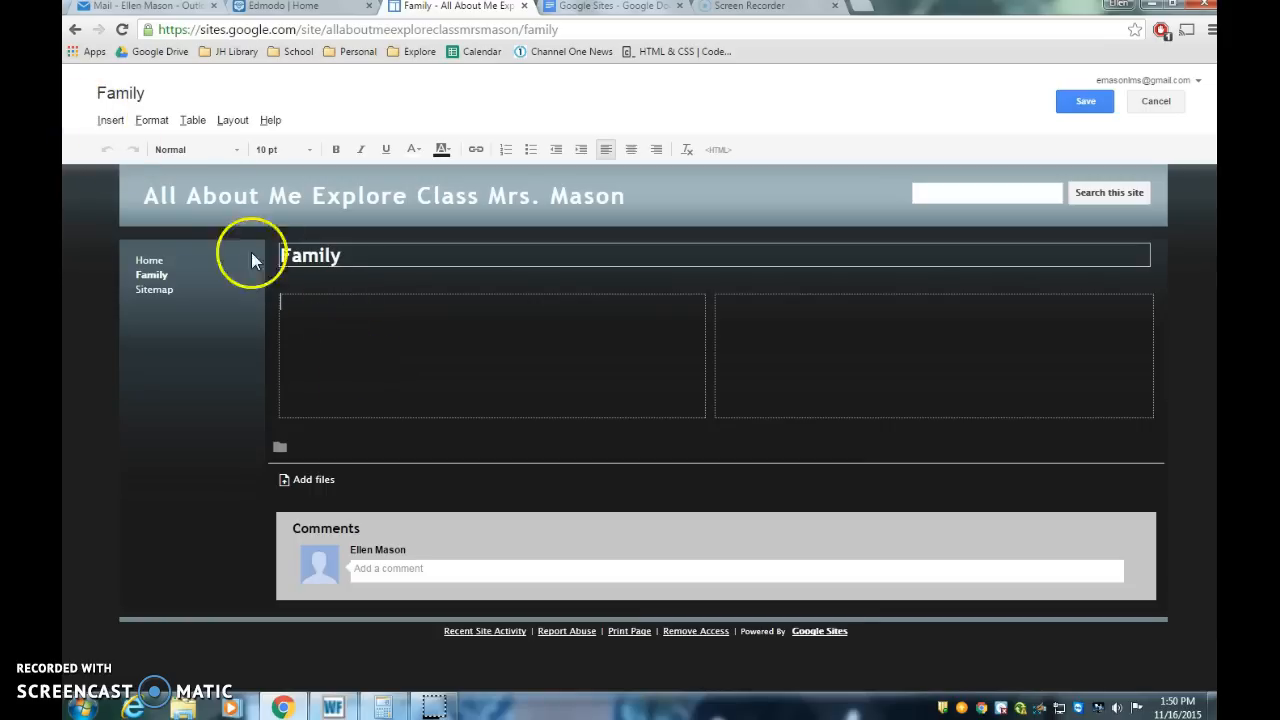
{"action": "left_click", "coordinate": [112, 122]}
{"action": "left_click", "coordinate": [152, 120]}
{"action": "left_click", "coordinate": [110, 120]}
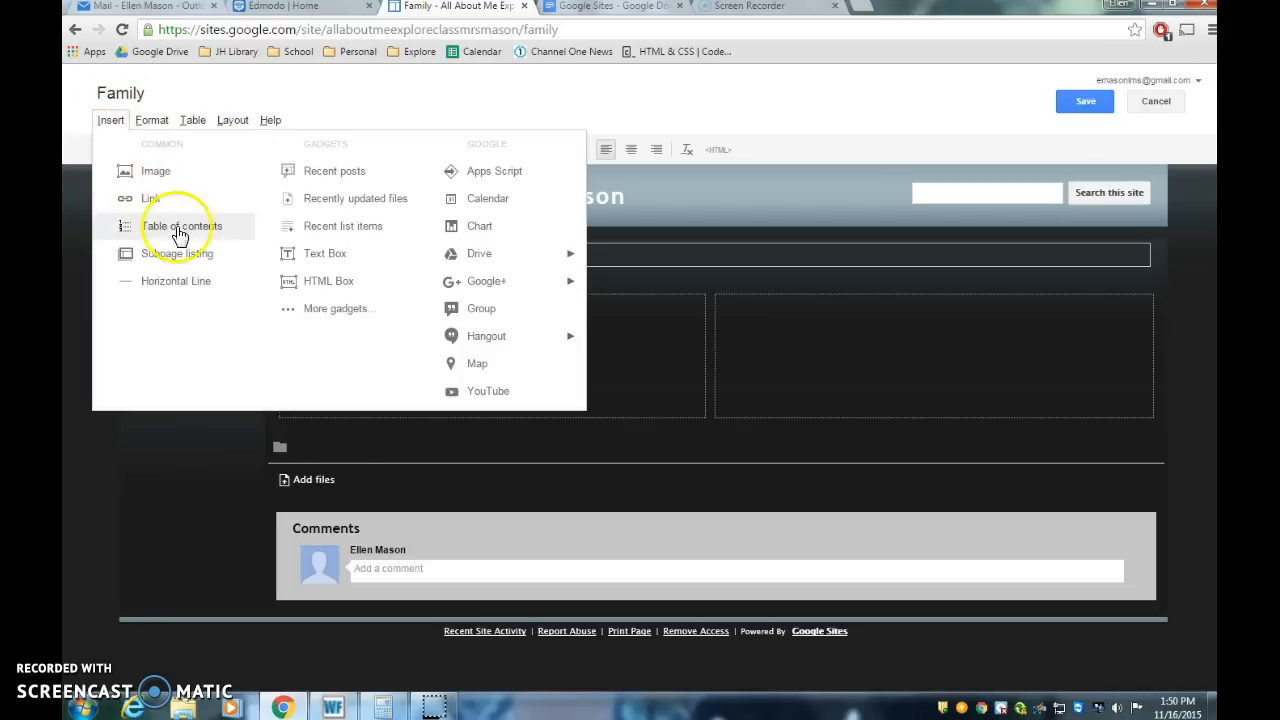
{"action": "mouse_move", "coordinate": [472, 262]}
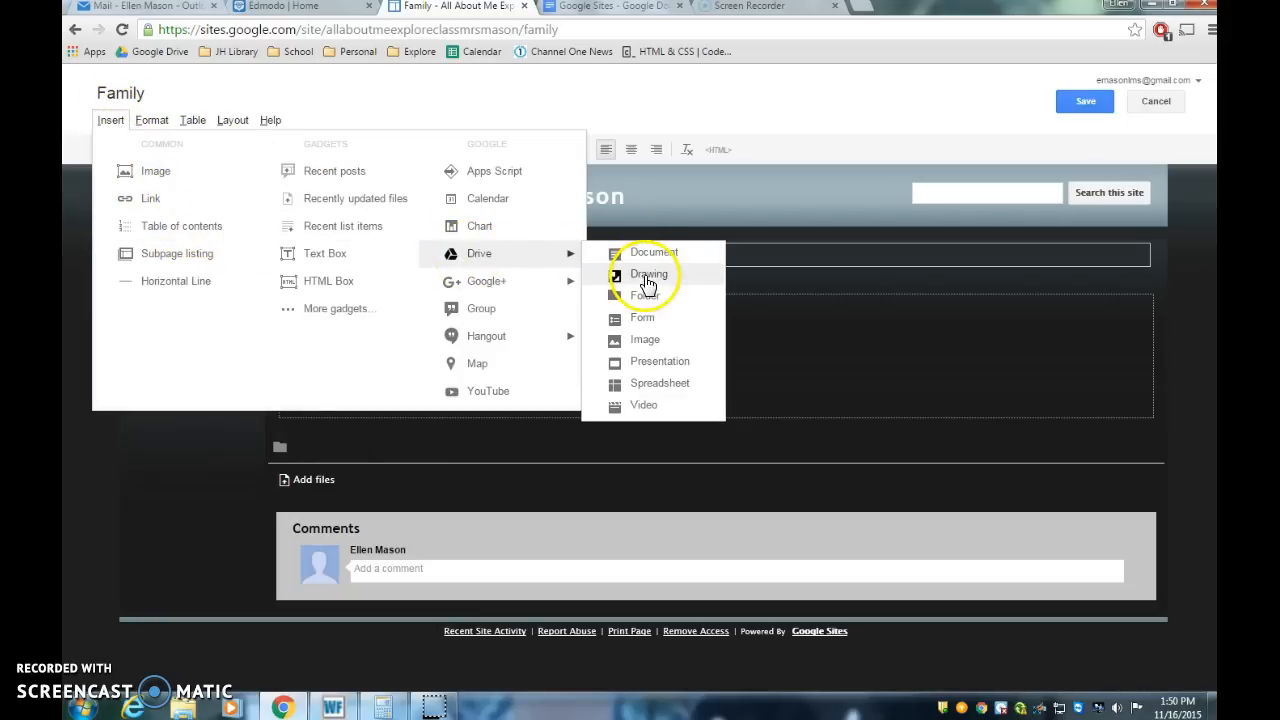
{"action": "left_click", "coordinate": [648, 276]}
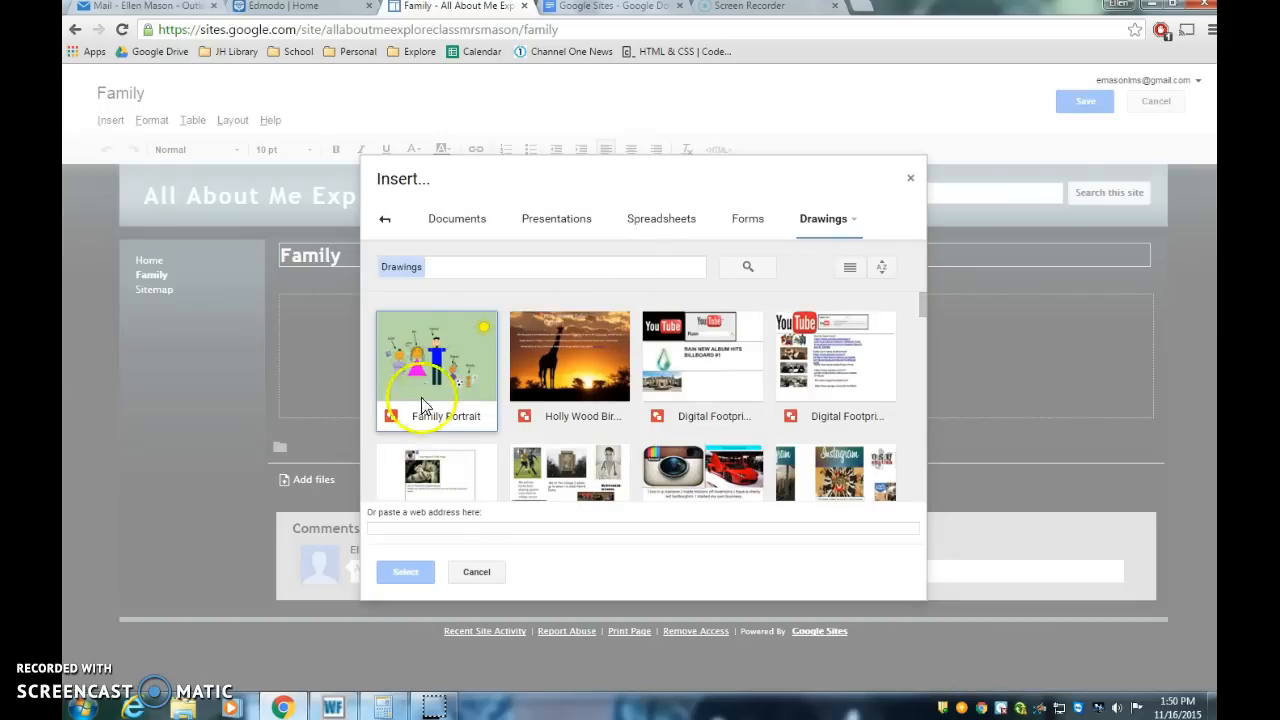
{"action": "double_click", "coordinate": [444, 386]}
{"action": "left_click", "coordinate": [449, 390]}
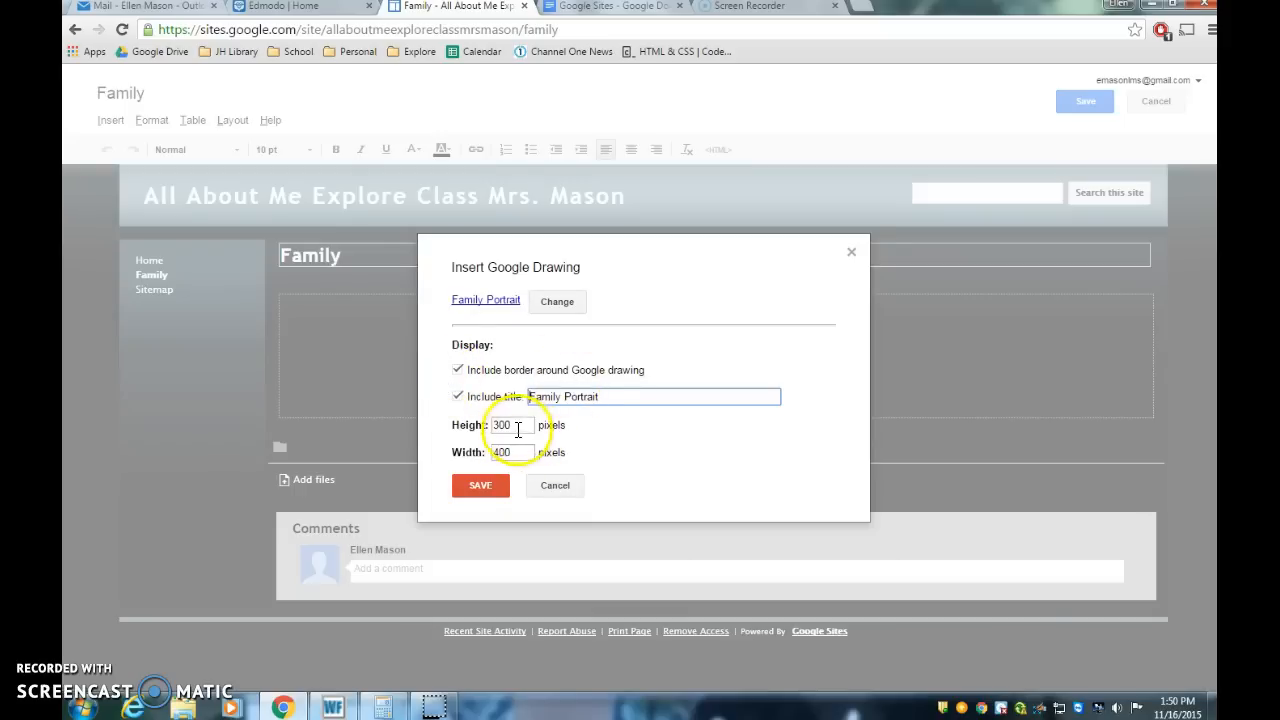
{"action": "left_click", "coordinate": [525, 424]}
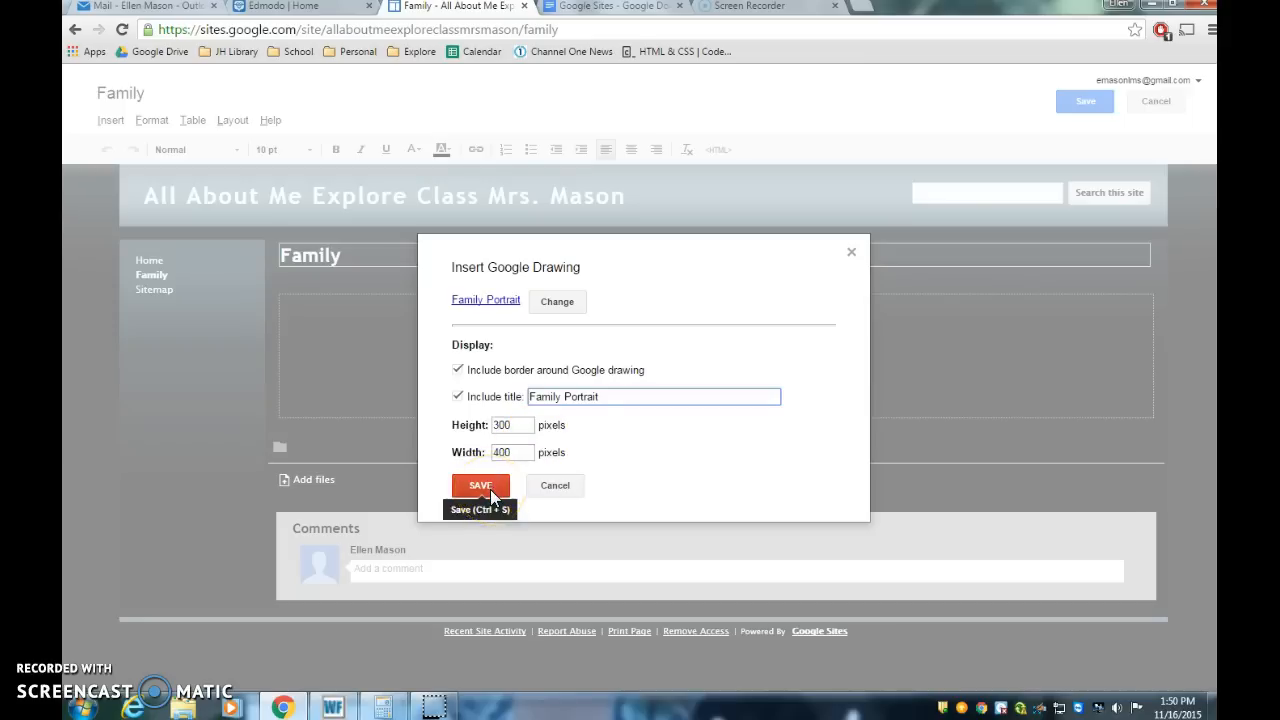
{"action": "left_click", "coordinate": [488, 486]}
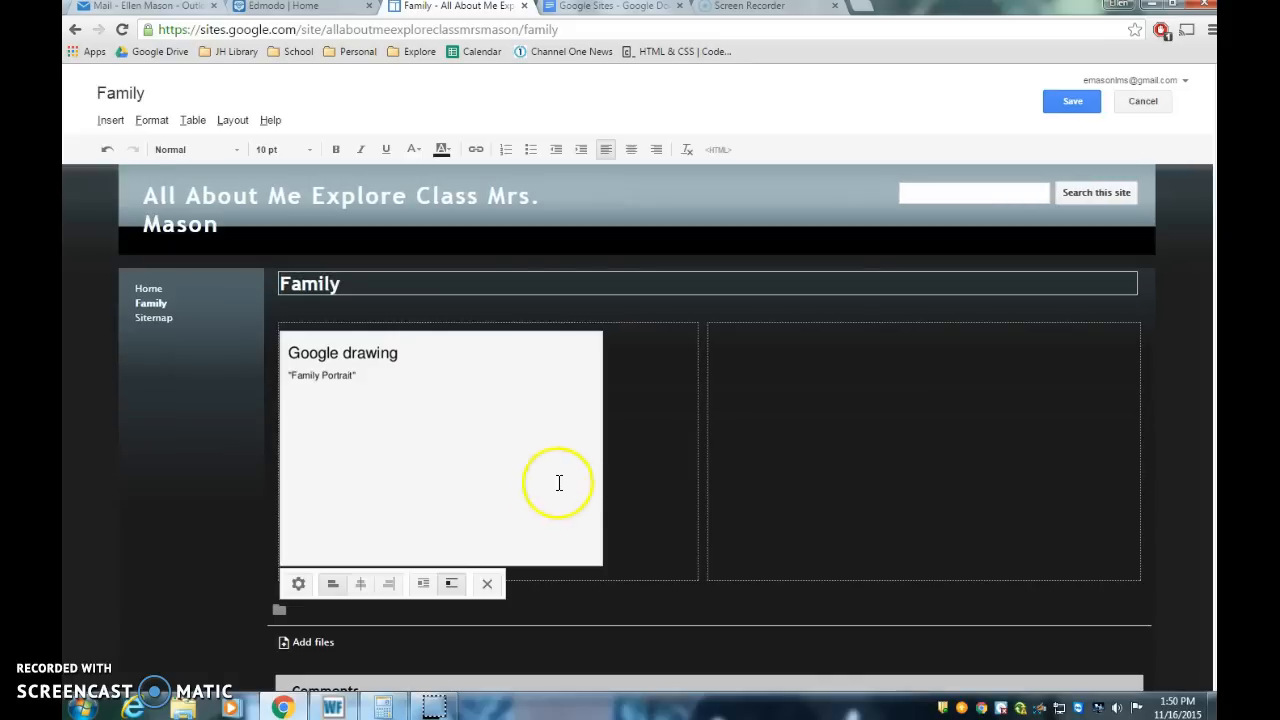
Step: Center the inserted drawing within the left column
{"action": "left_click", "coordinate": [359, 586]}
{"action": "left_click", "coordinate": [433, 584]}
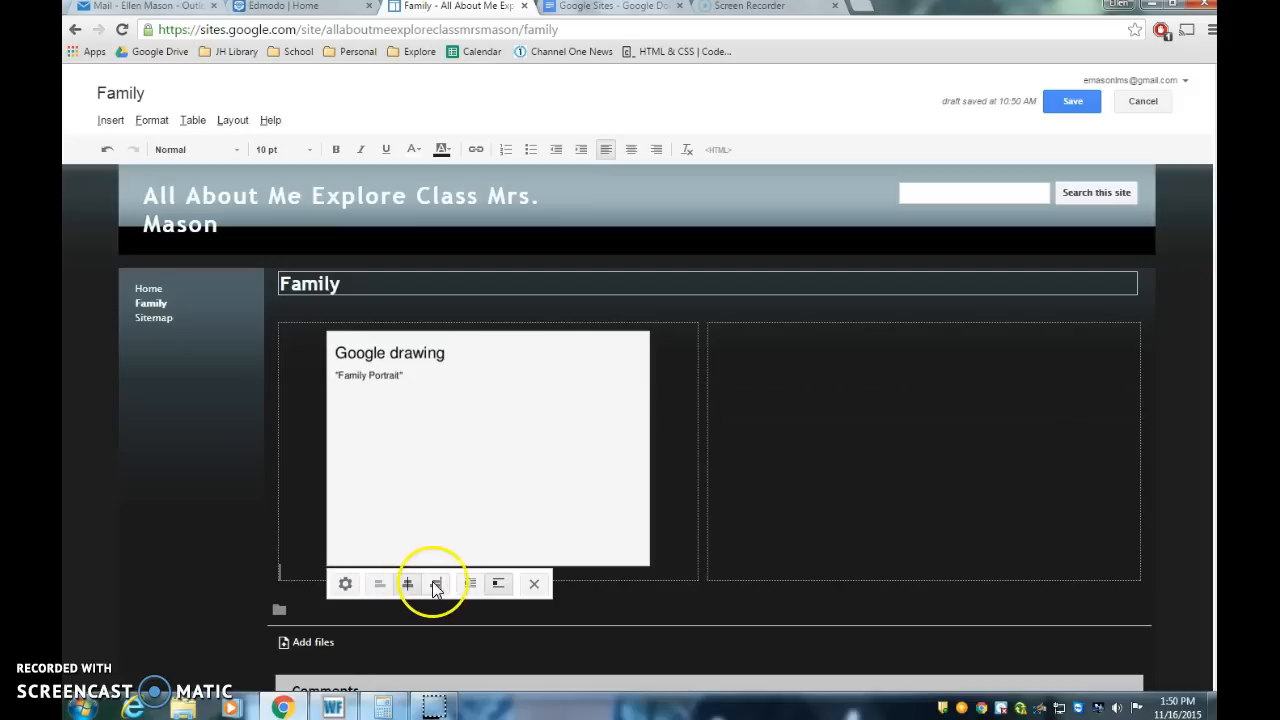
{"action": "left_click", "coordinate": [427, 585]}
{"action": "left_click", "coordinate": [361, 588]}
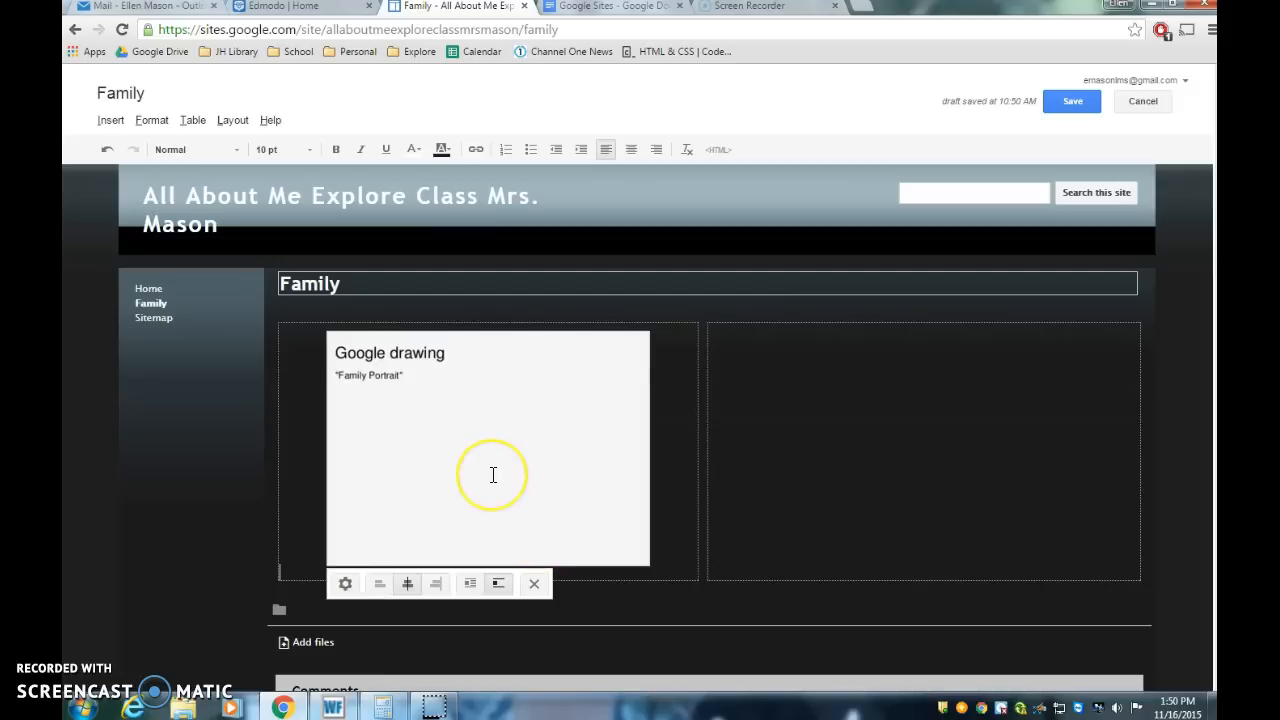
Step: Save the Family page and reopen it for editing
{"action": "left_click", "coordinate": [1084, 102]}
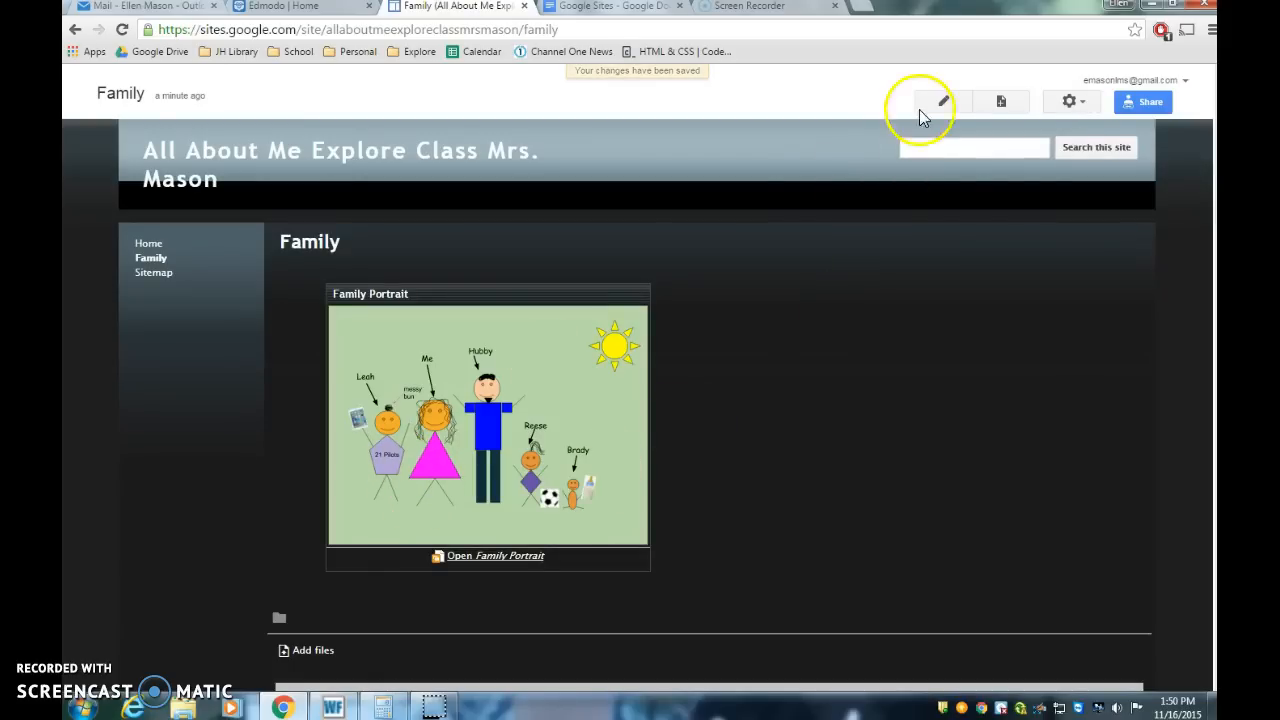
{"action": "left_click", "coordinate": [945, 105]}
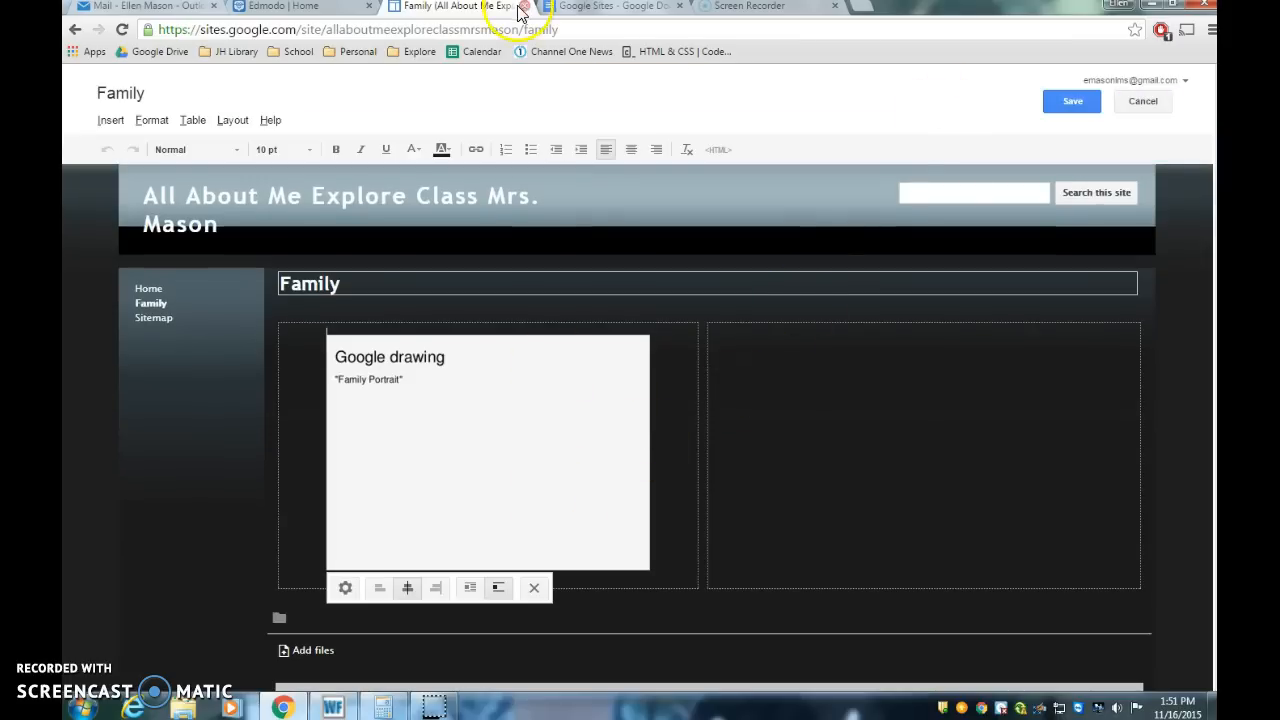
Step: Start a bulleted list in the right column and add a centered heading 'My Family' above it
{"action": "left_click", "coordinate": [637, 8]}
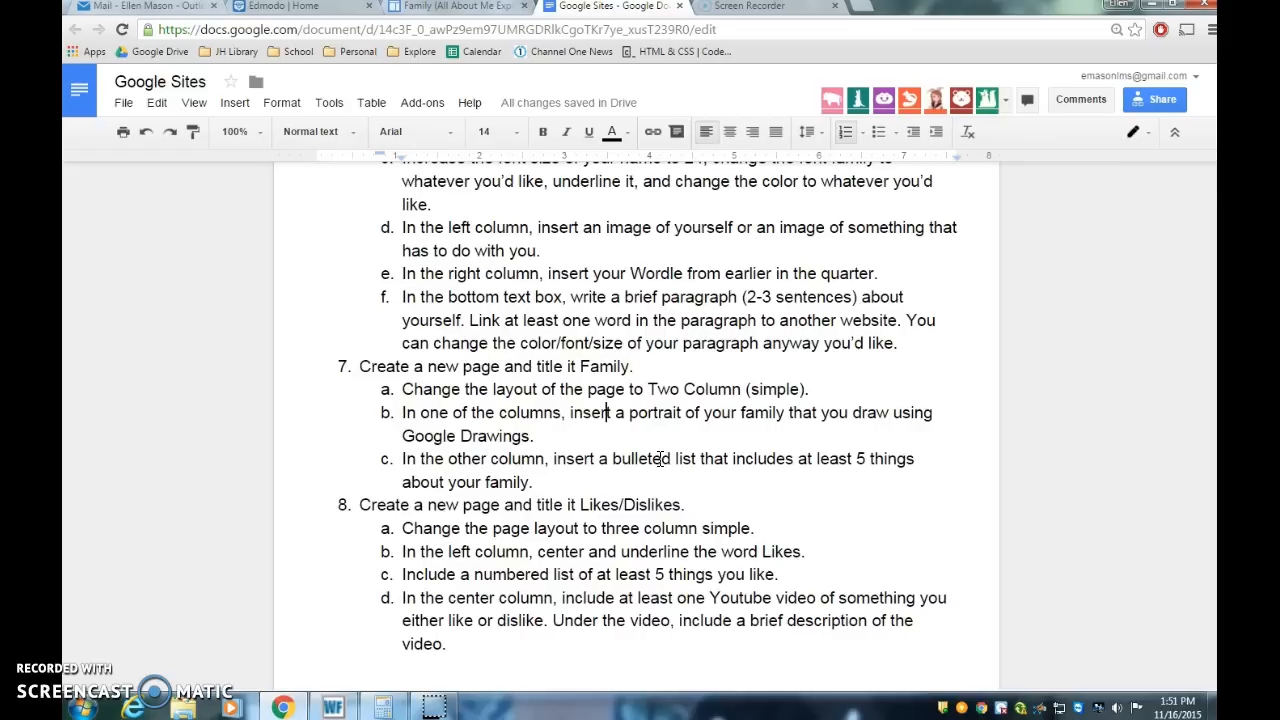
{"action": "left_click", "coordinate": [460, 18]}
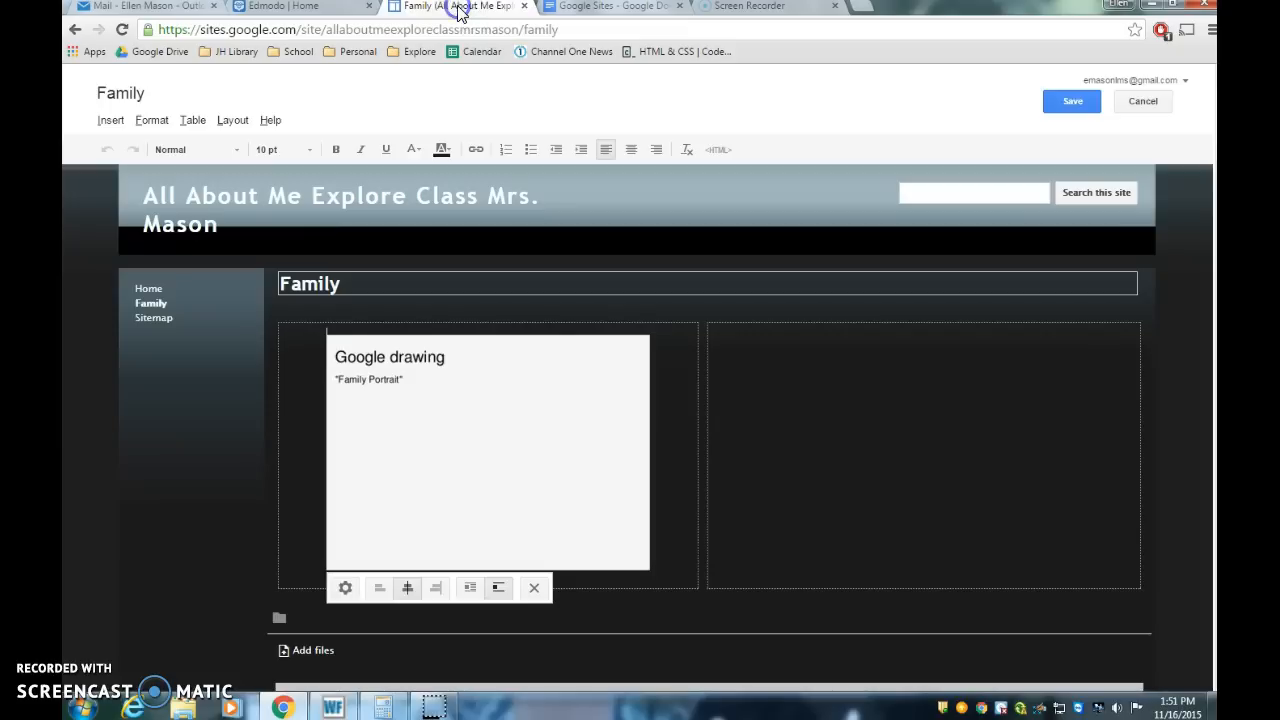
{"action": "left_click", "coordinate": [780, 362]}
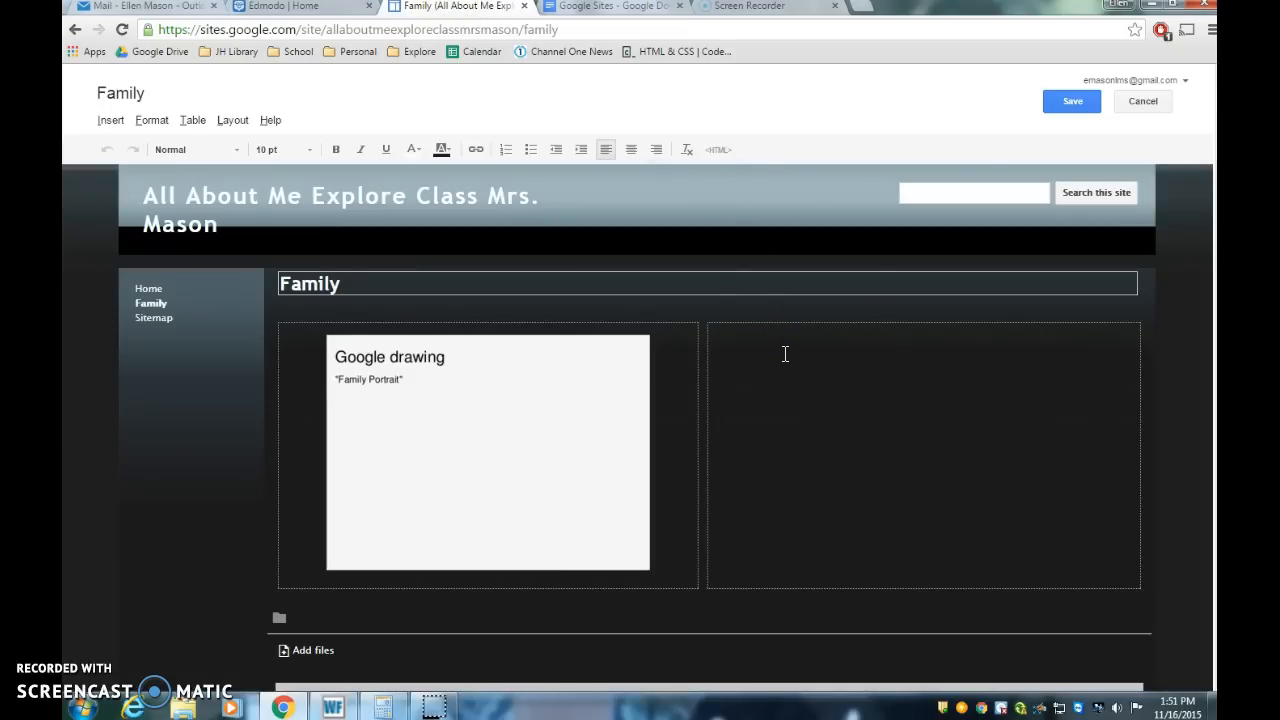
{"action": "left_click", "coordinate": [781, 367]}
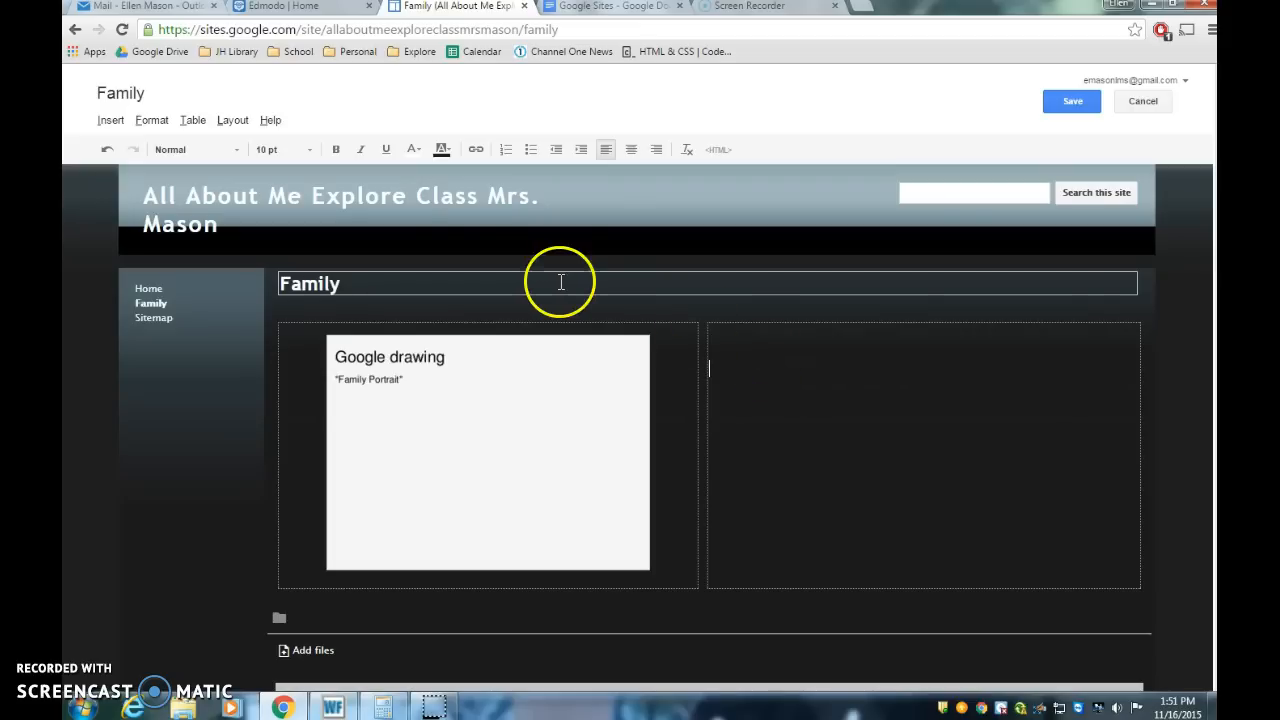
{"action": "left_click", "coordinate": [531, 152]}
{"action": "left_click", "coordinate": [751, 336]}
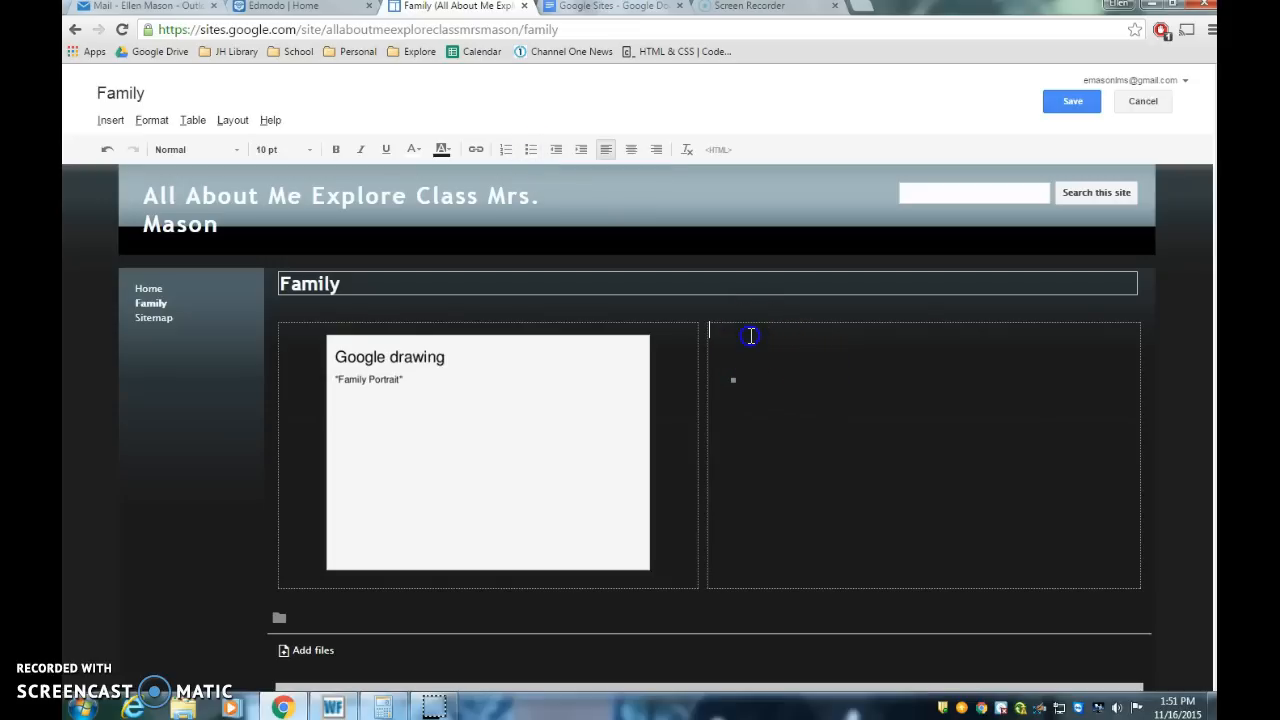
{"action": "left_click", "coordinate": [632, 152]}
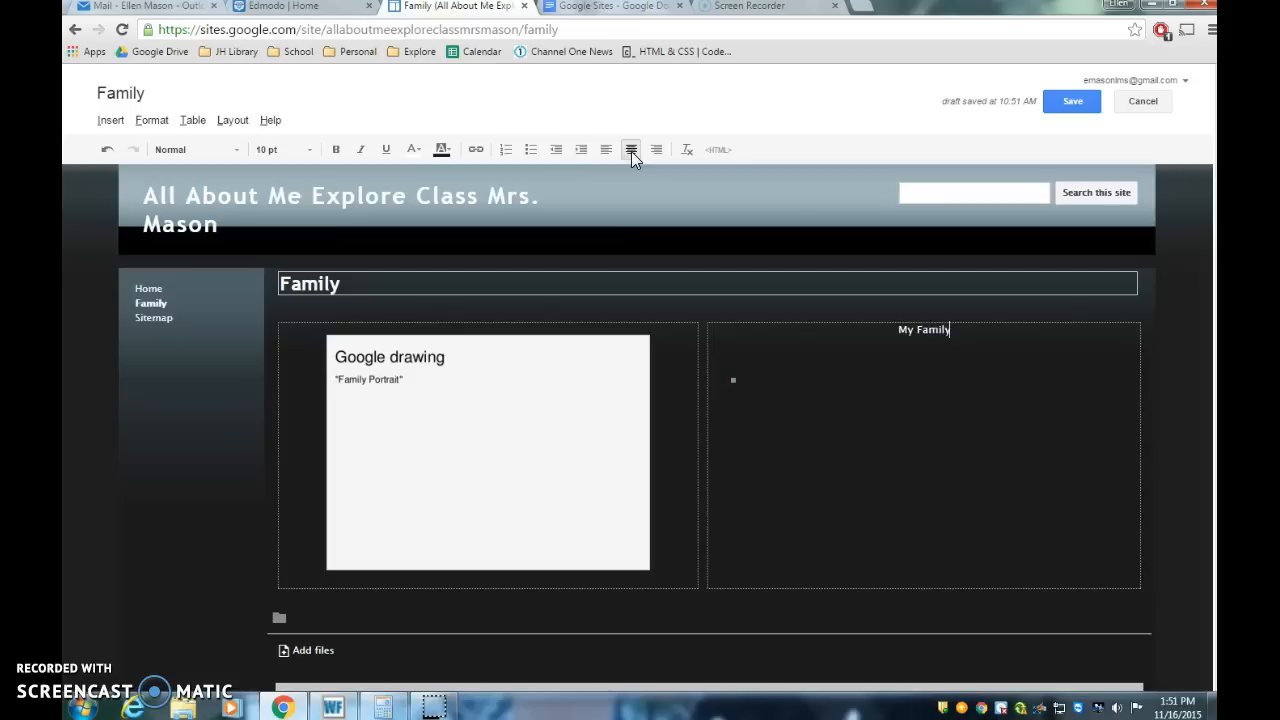
Step: Set the 'My Family' heading's font size to 18 pt
{"action": "left_click", "coordinate": [901, 331]}
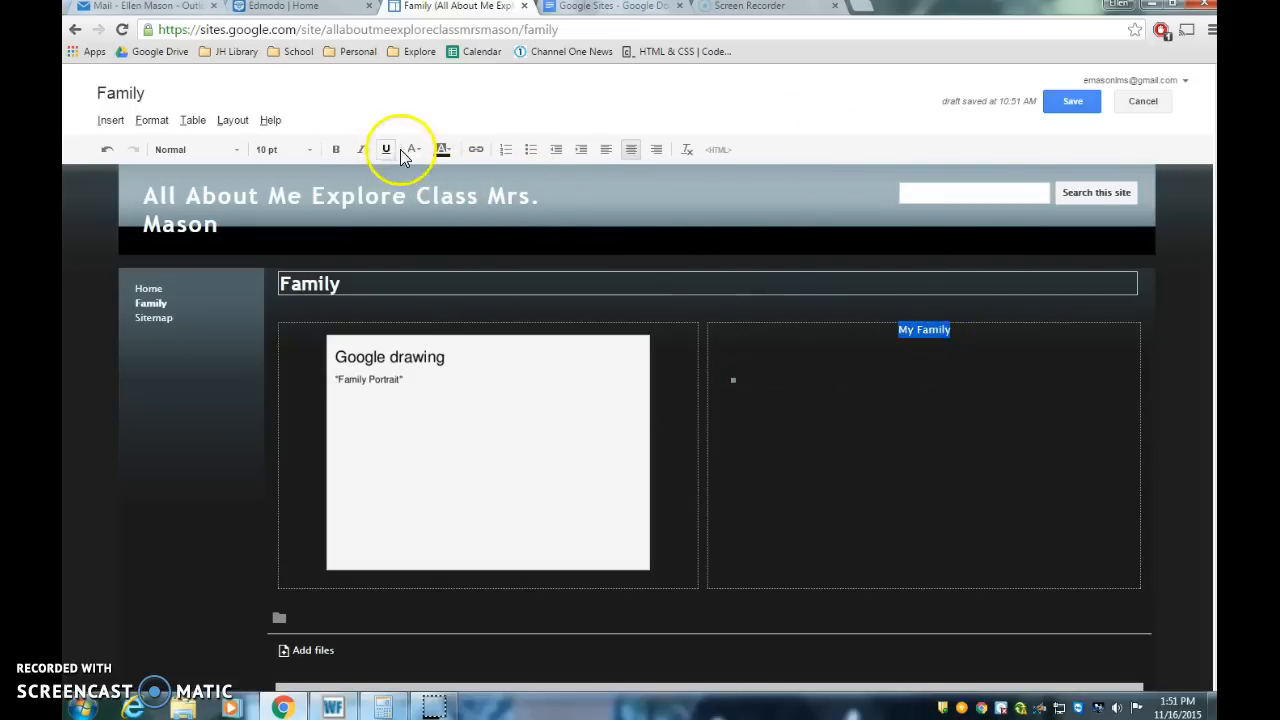
{"action": "left_click", "coordinate": [309, 150]}
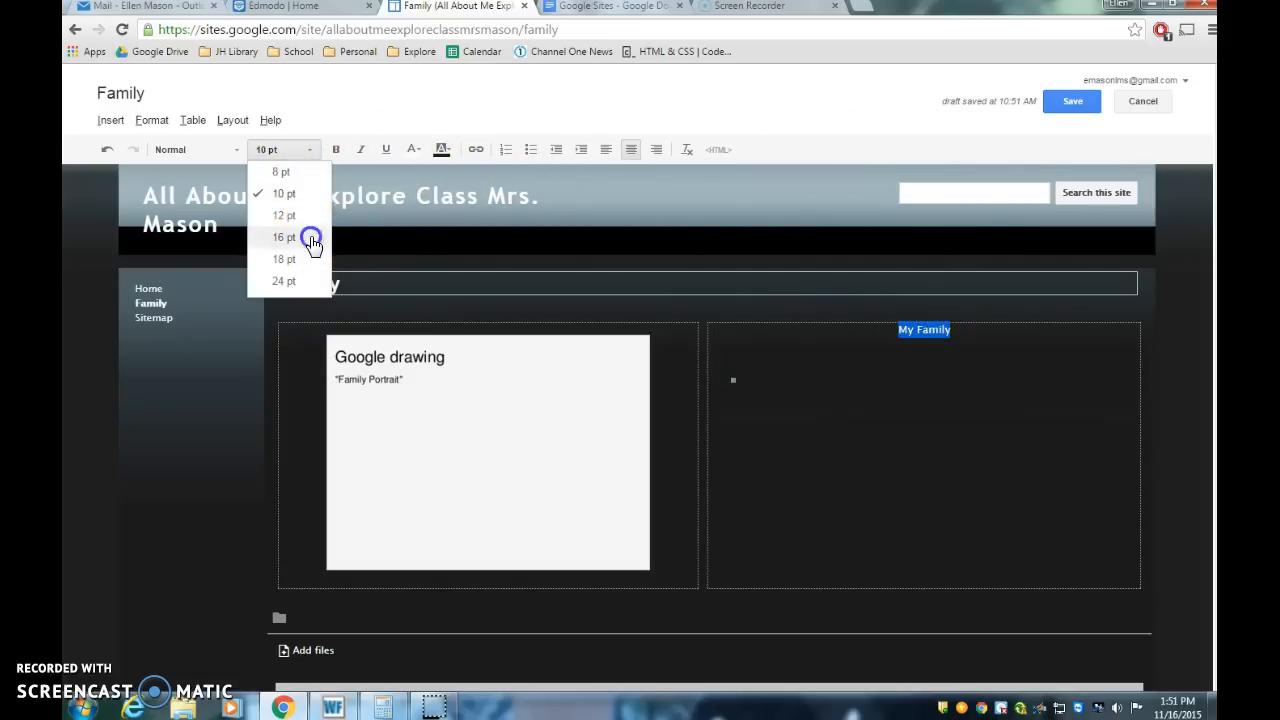
{"action": "left_click", "coordinate": [311, 240]}
{"action": "left_click", "coordinate": [312, 150]}
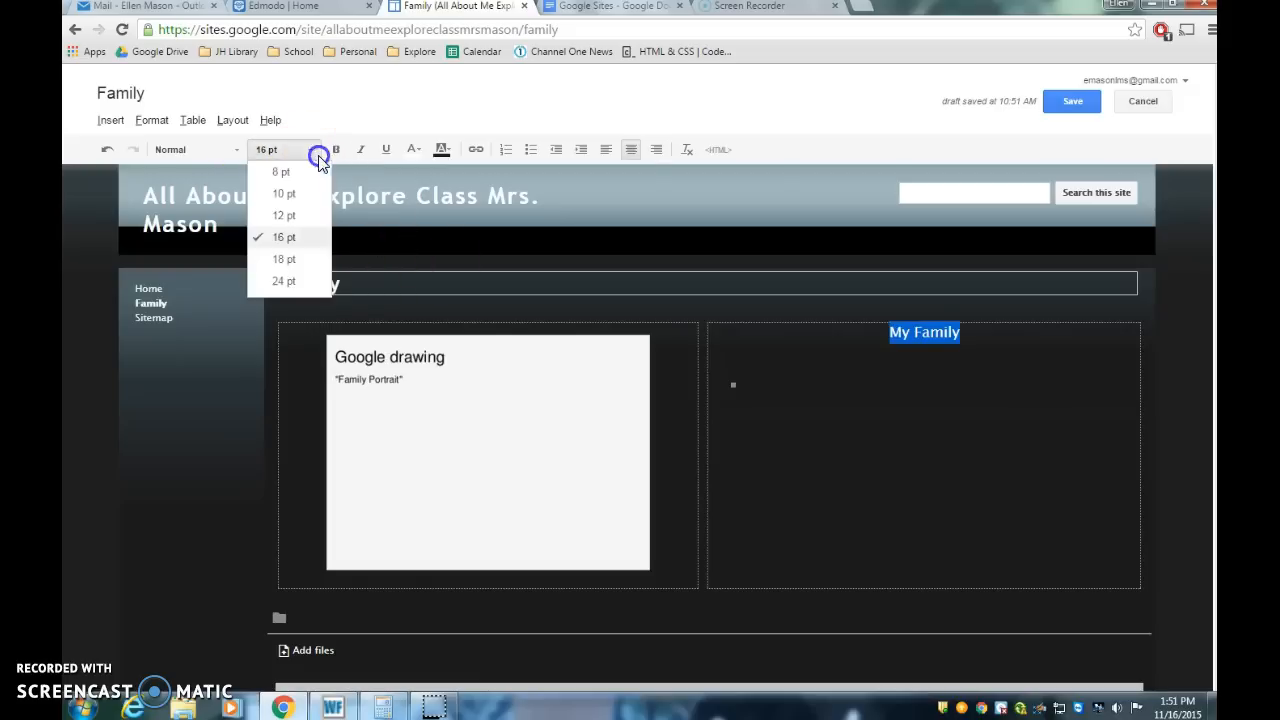
{"action": "left_click", "coordinate": [307, 262]}
Step: Fill the bulleted list with five facts about the family and save the page
{"action": "left_click", "coordinate": [788, 391]}
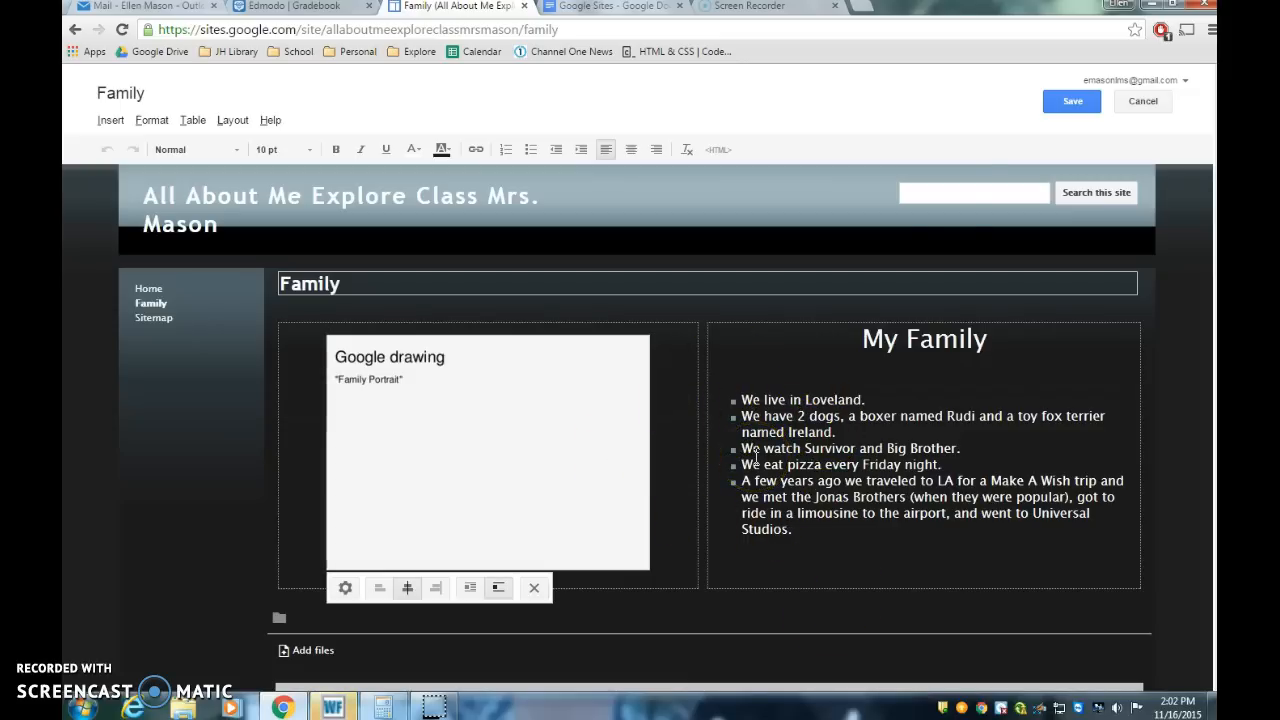
{"action": "left_click", "coordinate": [1075, 102]}
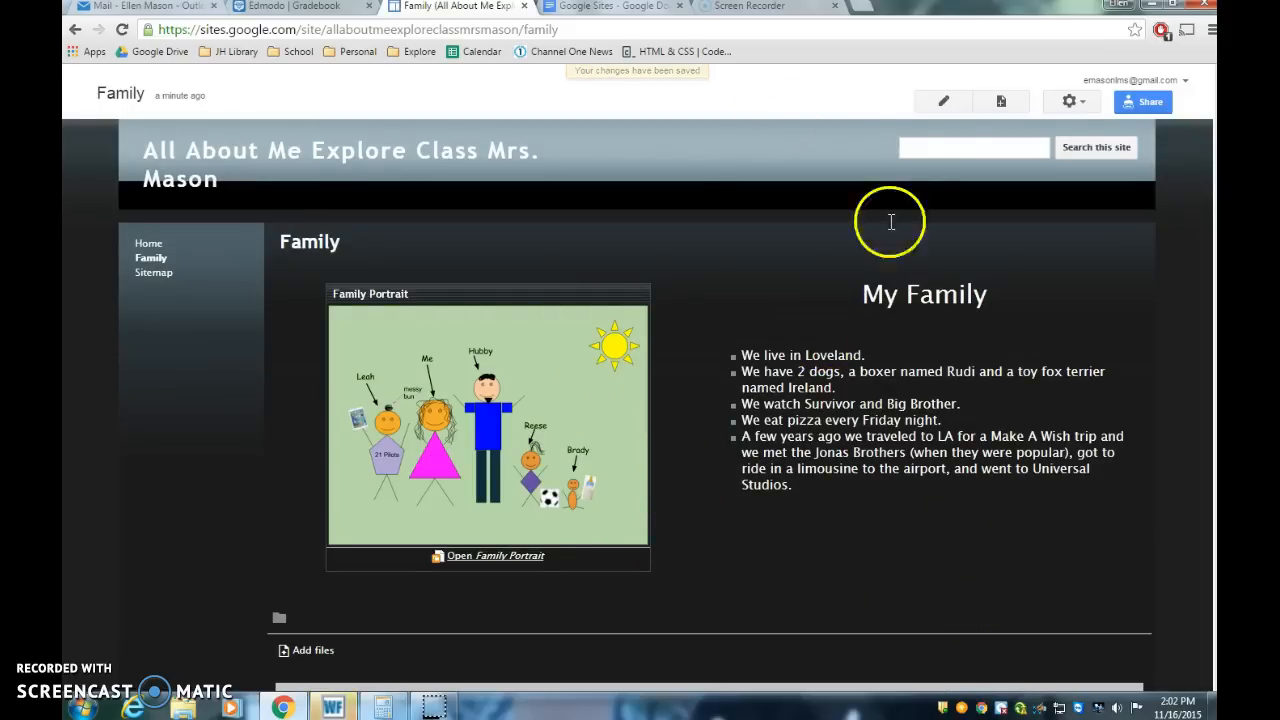
Step: Review the assignment's instructions for the Likes/Dislikes page
{"action": "left_click", "coordinate": [945, 105]}
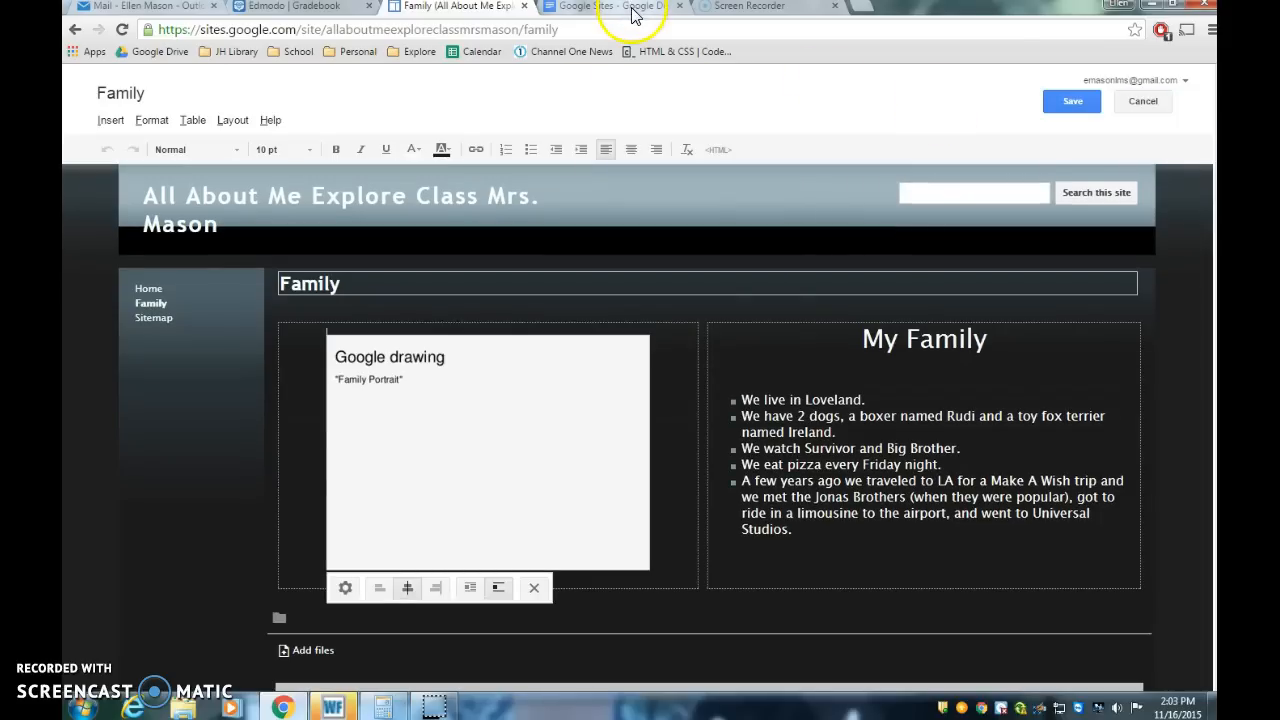
{"action": "left_click", "coordinate": [632, 15]}
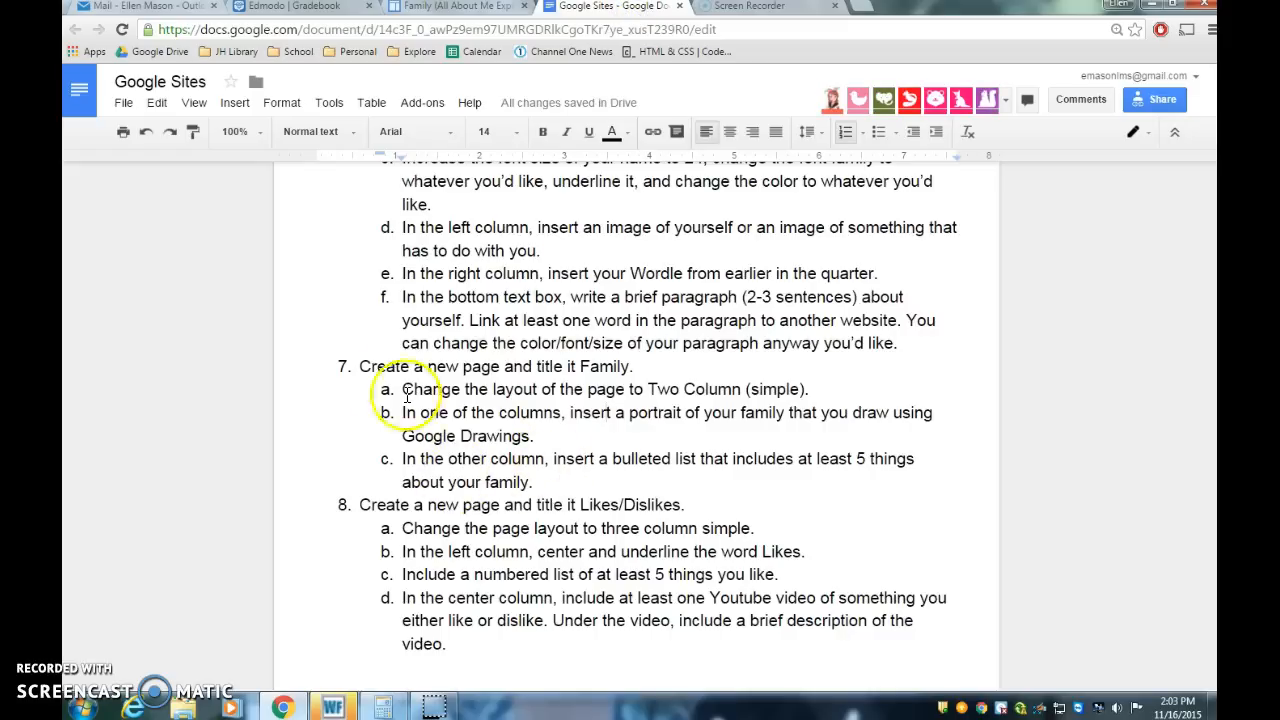
{"action": "scroll", "coordinate": [620, 457], "scroll_direction": "down", "scroll_amount": 1}
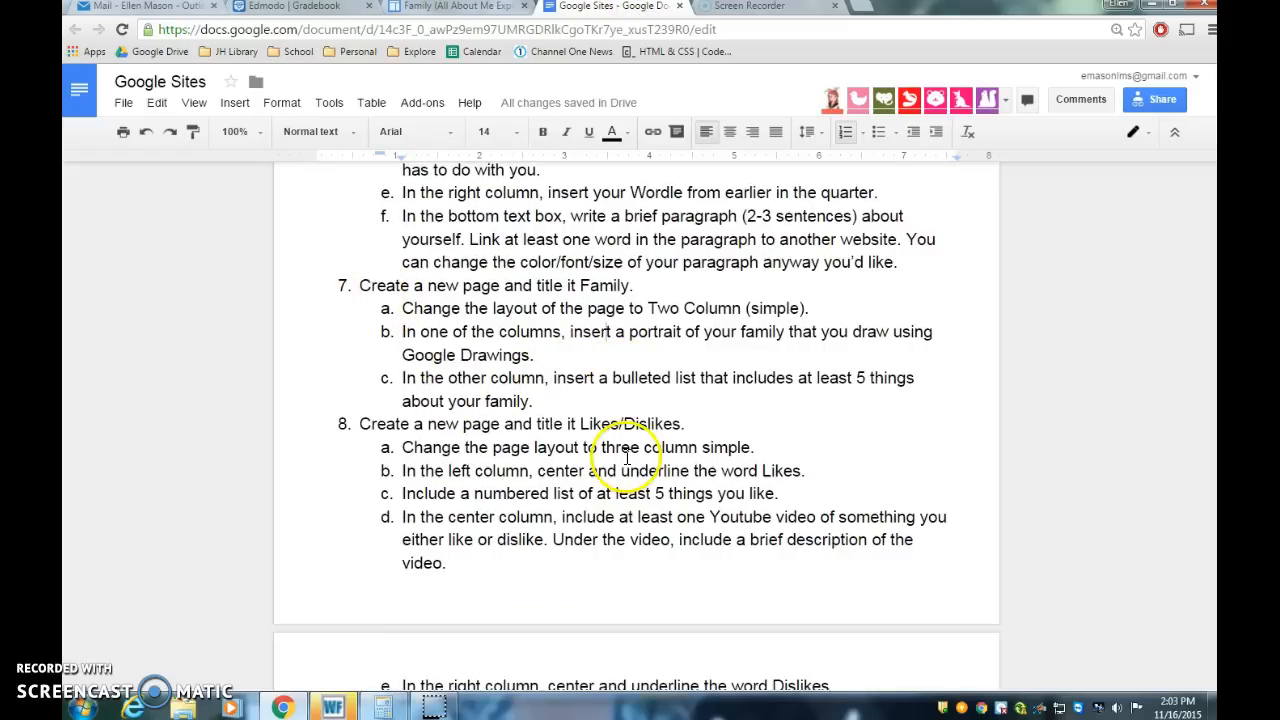
{"action": "scroll", "coordinate": [627, 457], "scroll_direction": "down", "scroll_amount": 1}
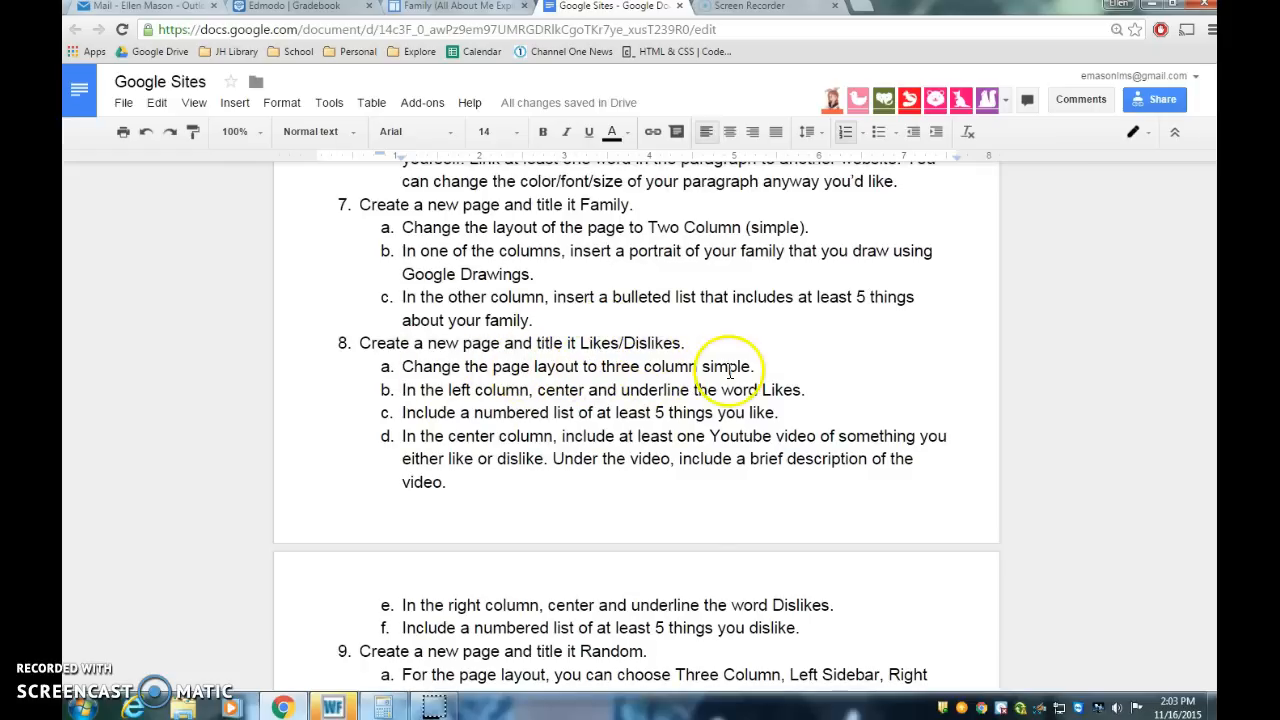
{"action": "left_click", "coordinate": [433, 8]}
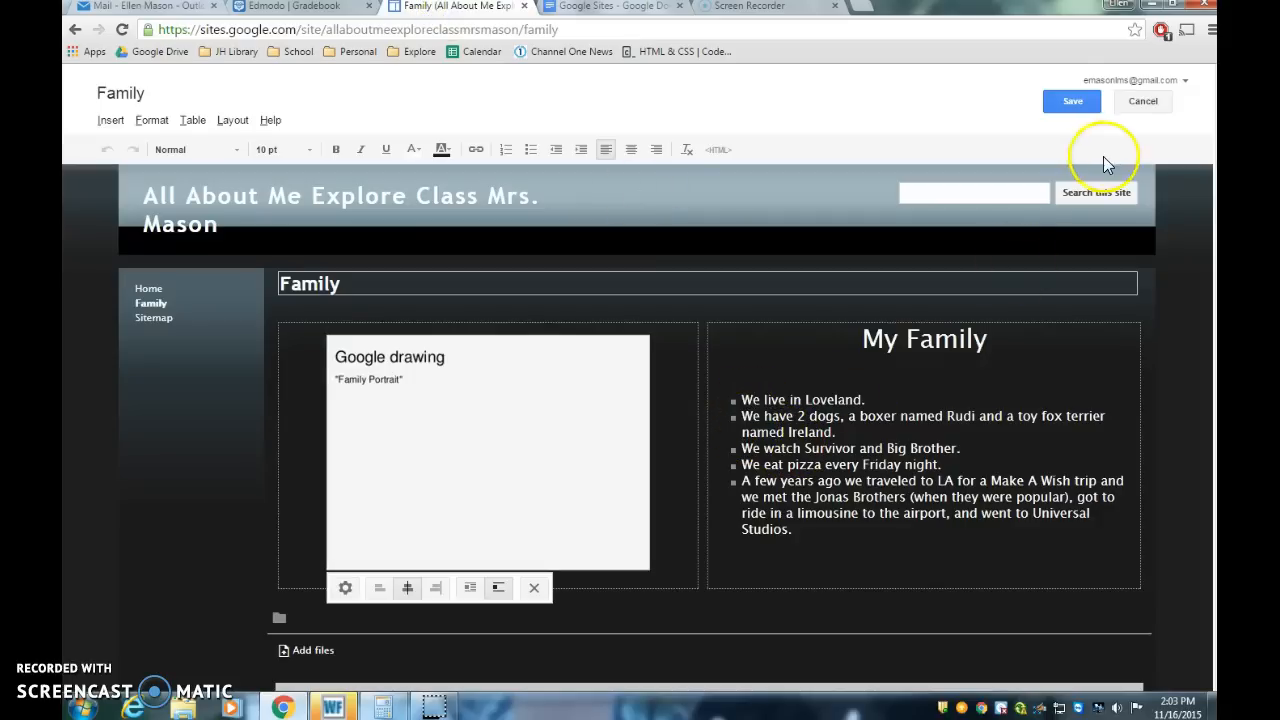
{"action": "left_click", "coordinate": [1073, 103]}
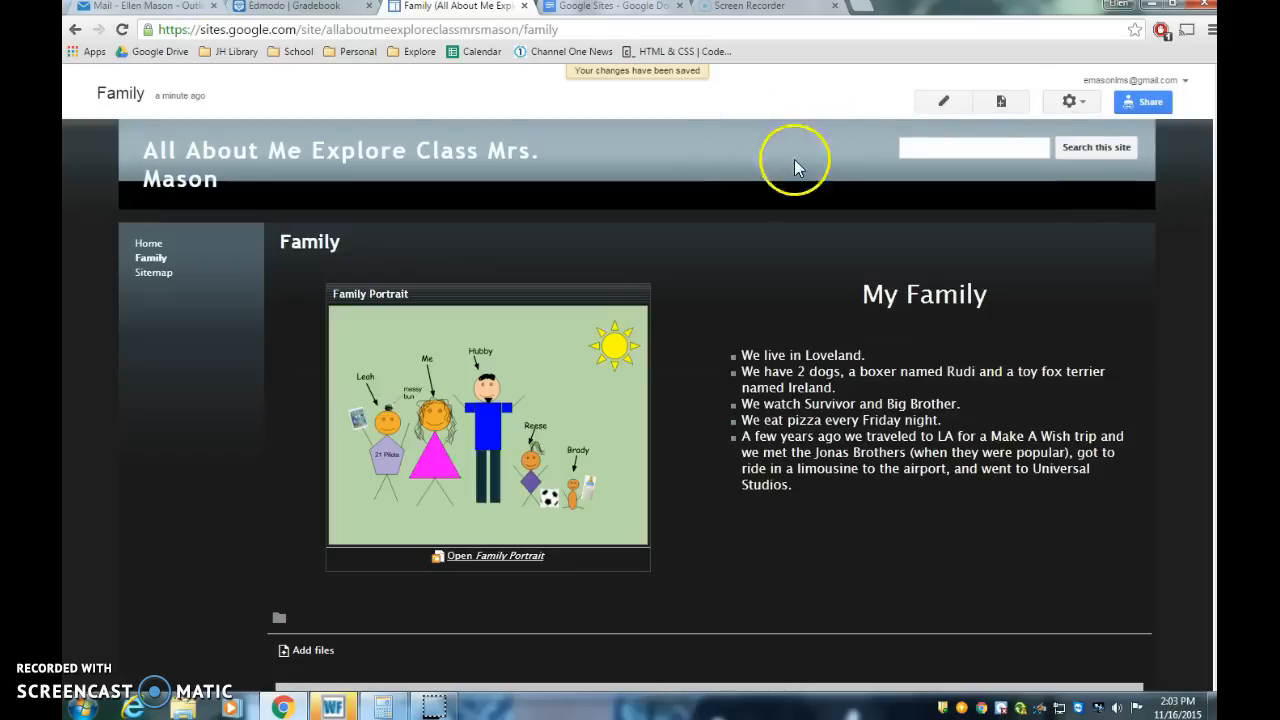
Step: Create a new top-level web page named Likes/Dislike
{"action": "left_click", "coordinate": [1002, 102]}
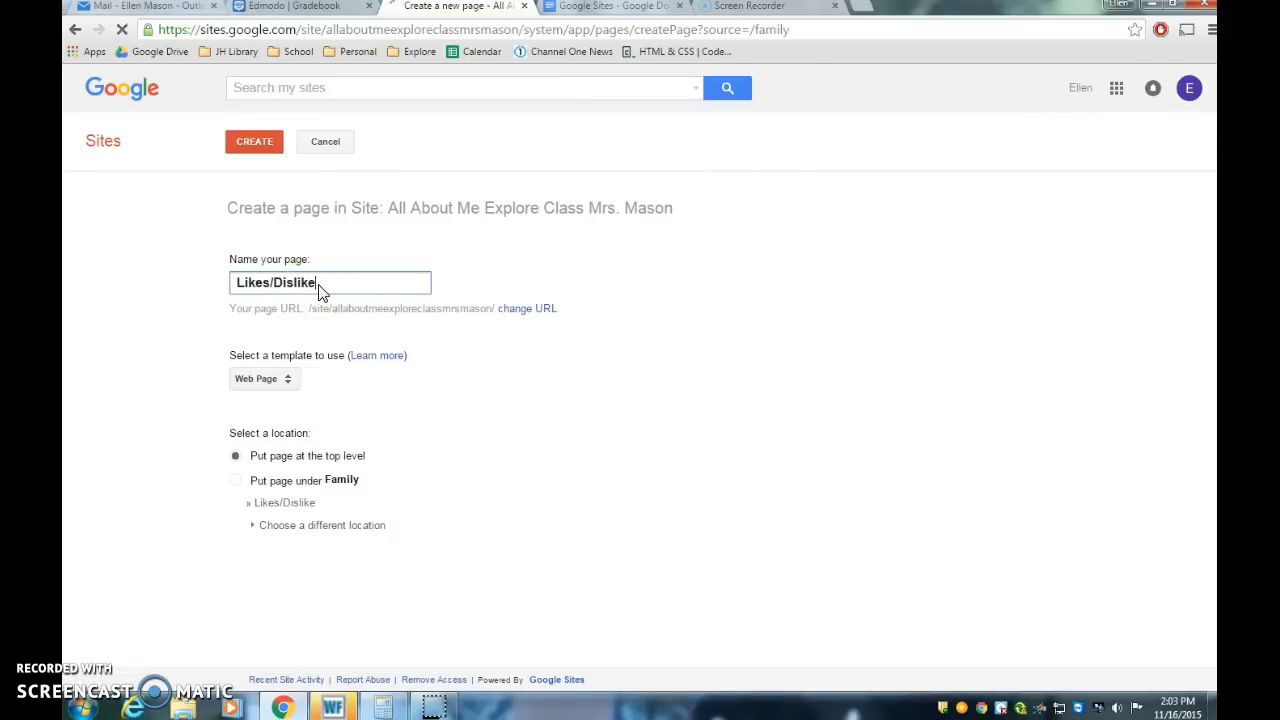
{"action": "left_click", "coordinate": [261, 143]}
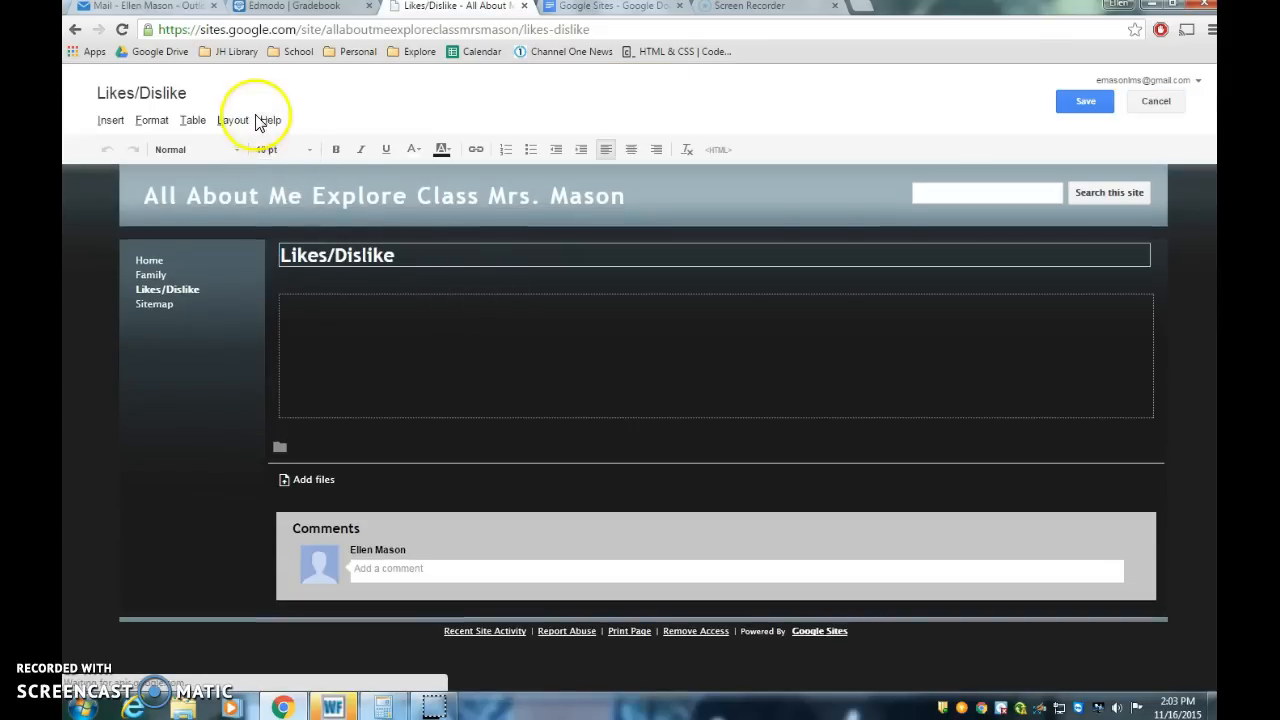
Step: Change the Likes/Dislike page layout to Three column (simple)
{"action": "left_click", "coordinate": [240, 121]}
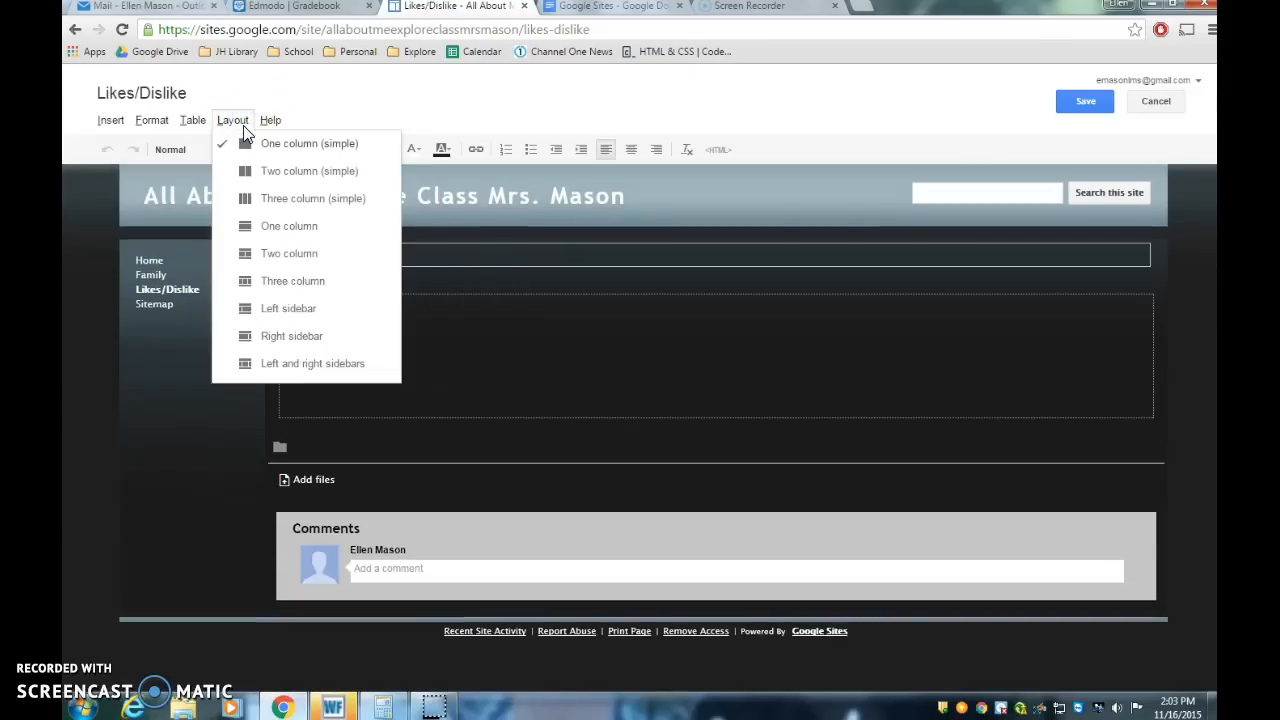
{"action": "left_click", "coordinate": [316, 204]}
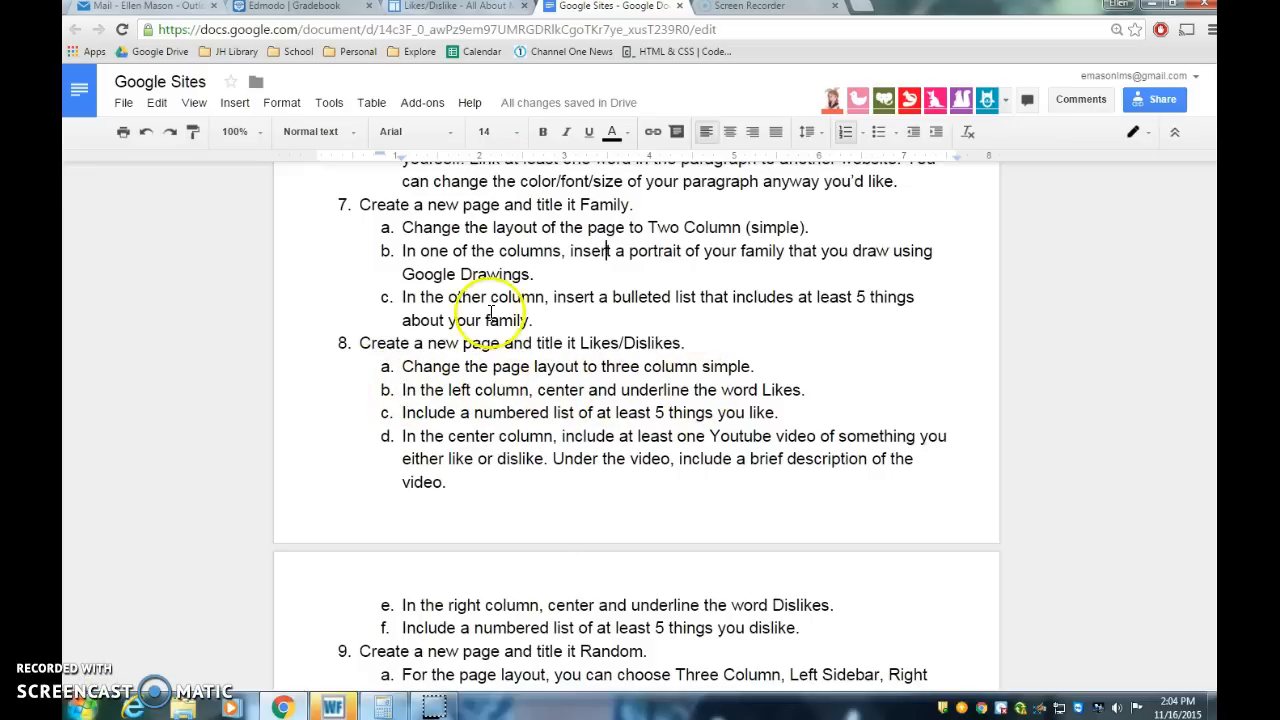
{"action": "left_click", "coordinate": [484, 7]}
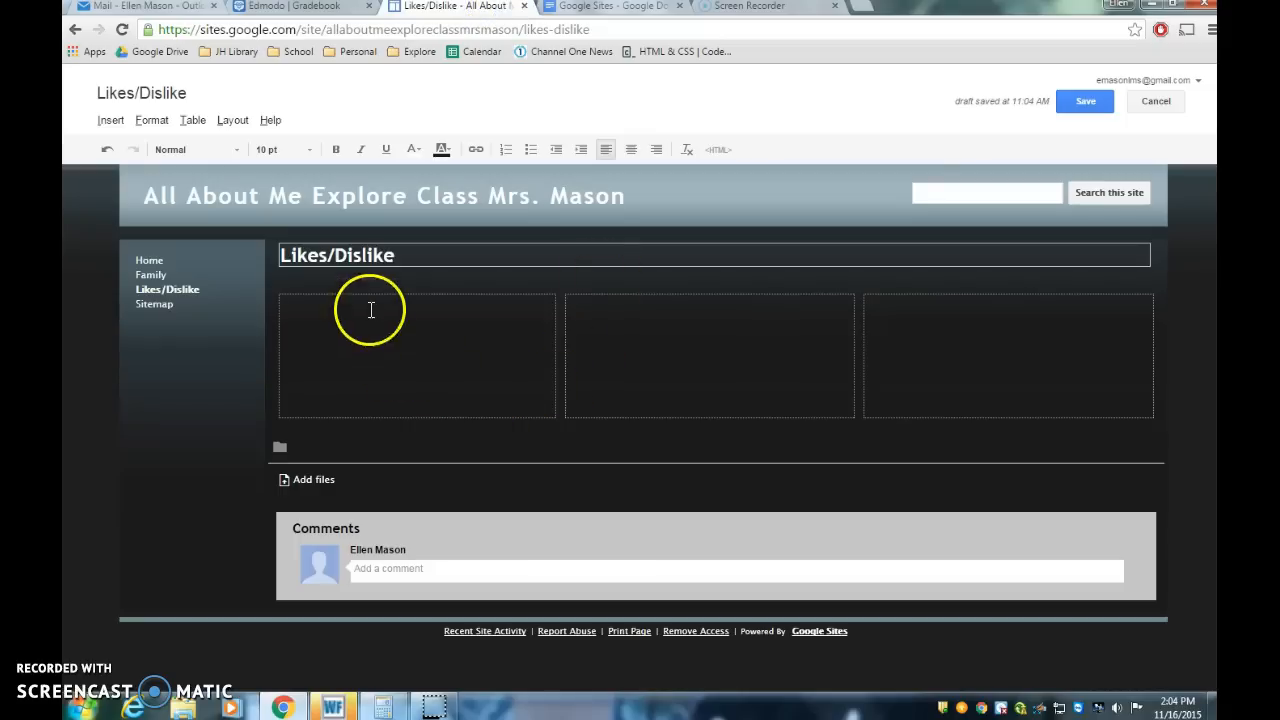
Step: Add a centered, underlined Likes heading in the left column and set its size to 24 pt
{"action": "left_click", "coordinate": [631, 150]}
{"action": "left_click", "coordinate": [385, 150]}
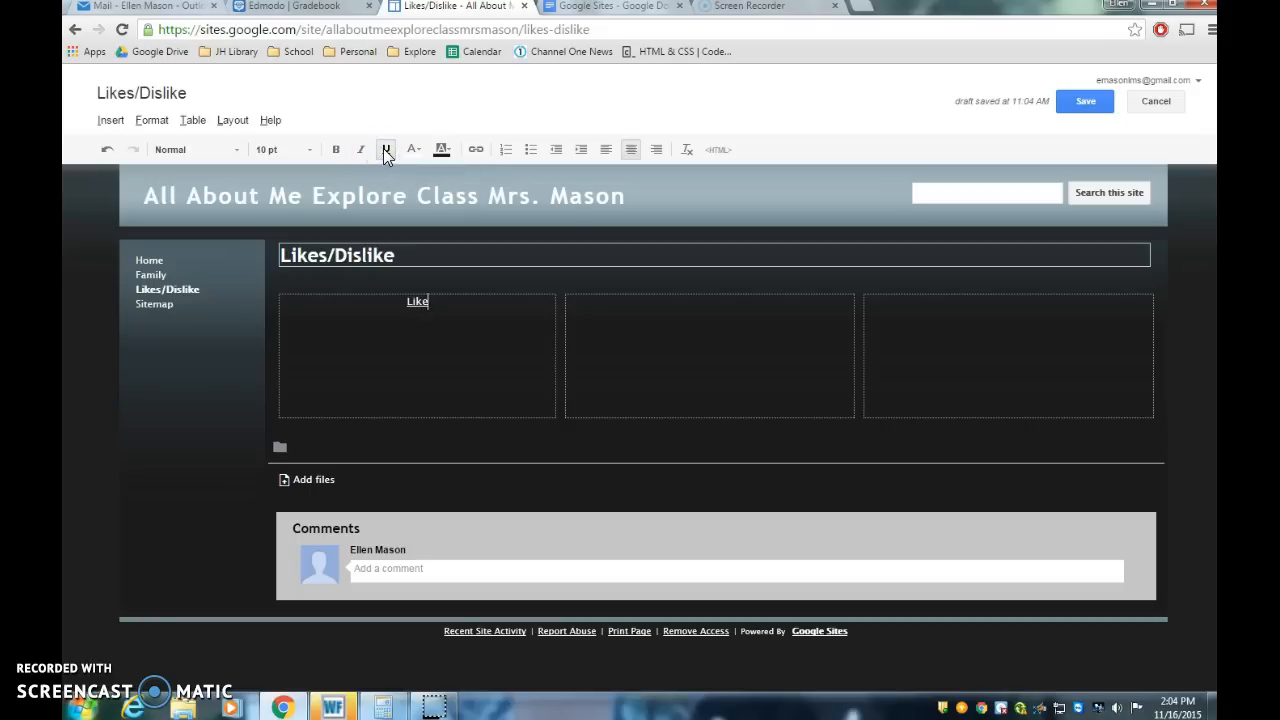
{"action": "left_click", "coordinate": [410, 304]}
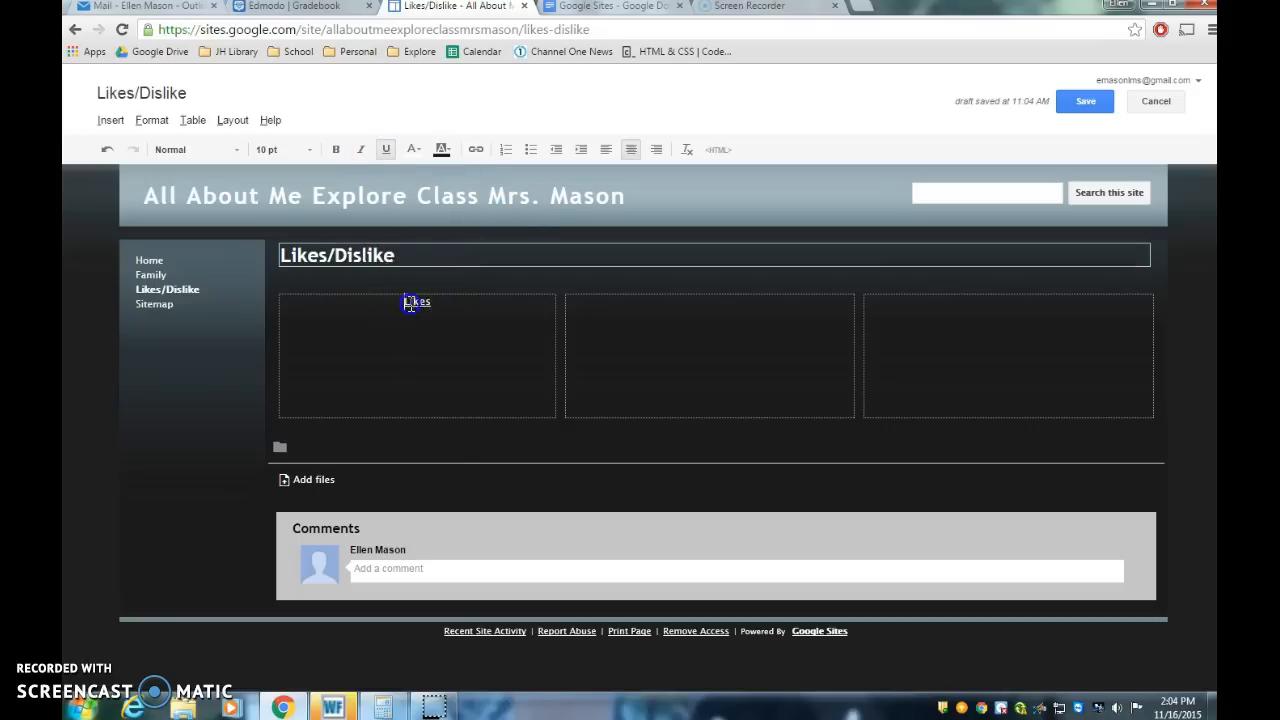
{"action": "left_click", "coordinate": [309, 149]}
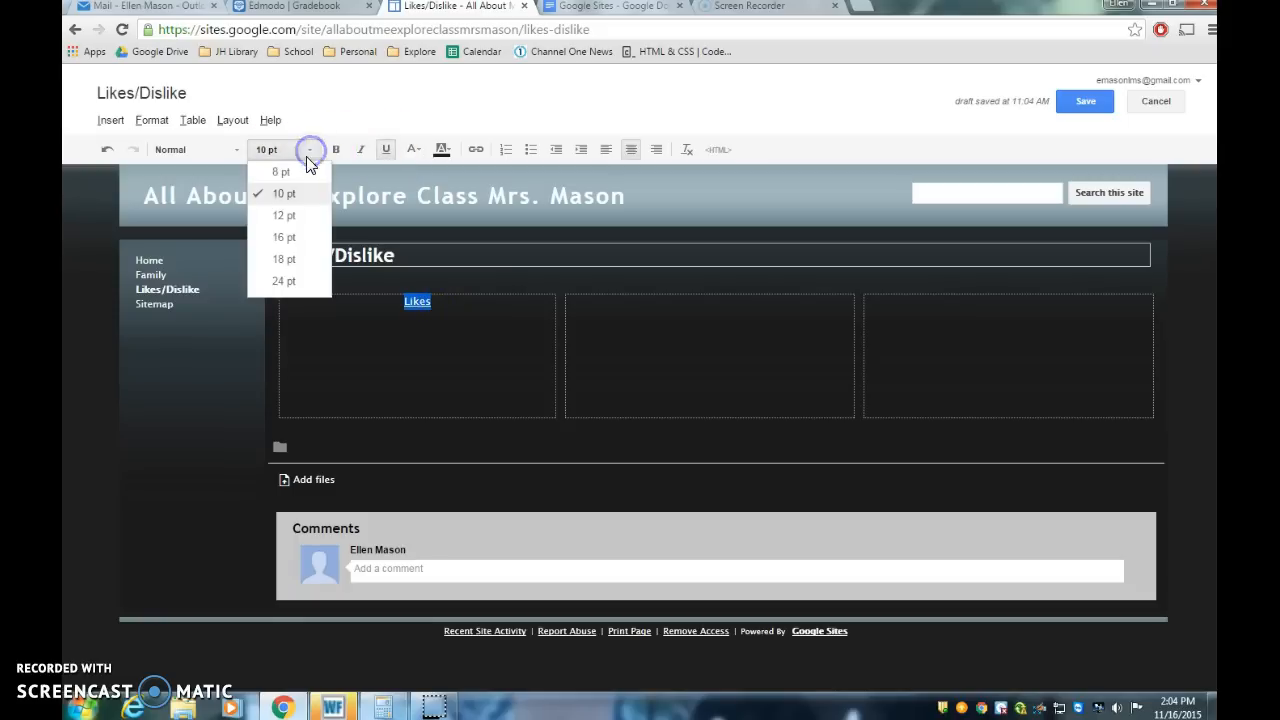
{"action": "left_click", "coordinate": [307, 249]}
{"action": "left_click", "coordinate": [306, 150]}
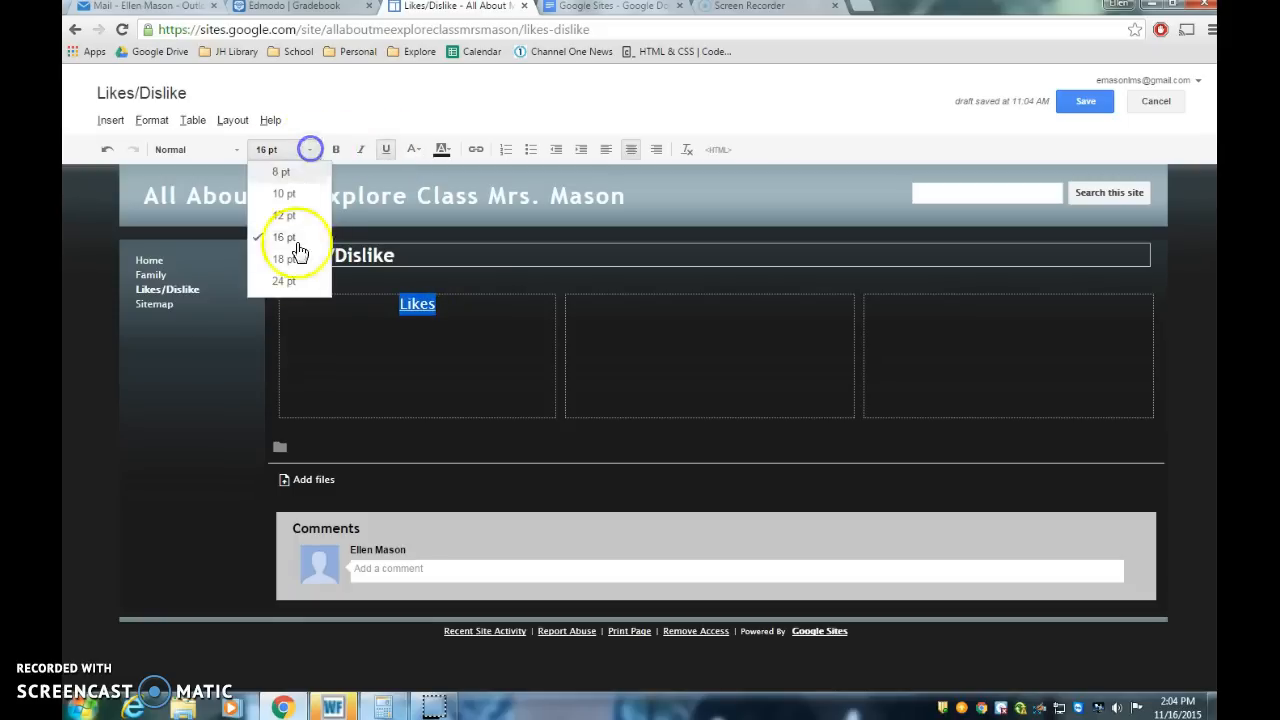
{"action": "left_click", "coordinate": [294, 280]}
{"action": "left_click", "coordinate": [481, 315]}
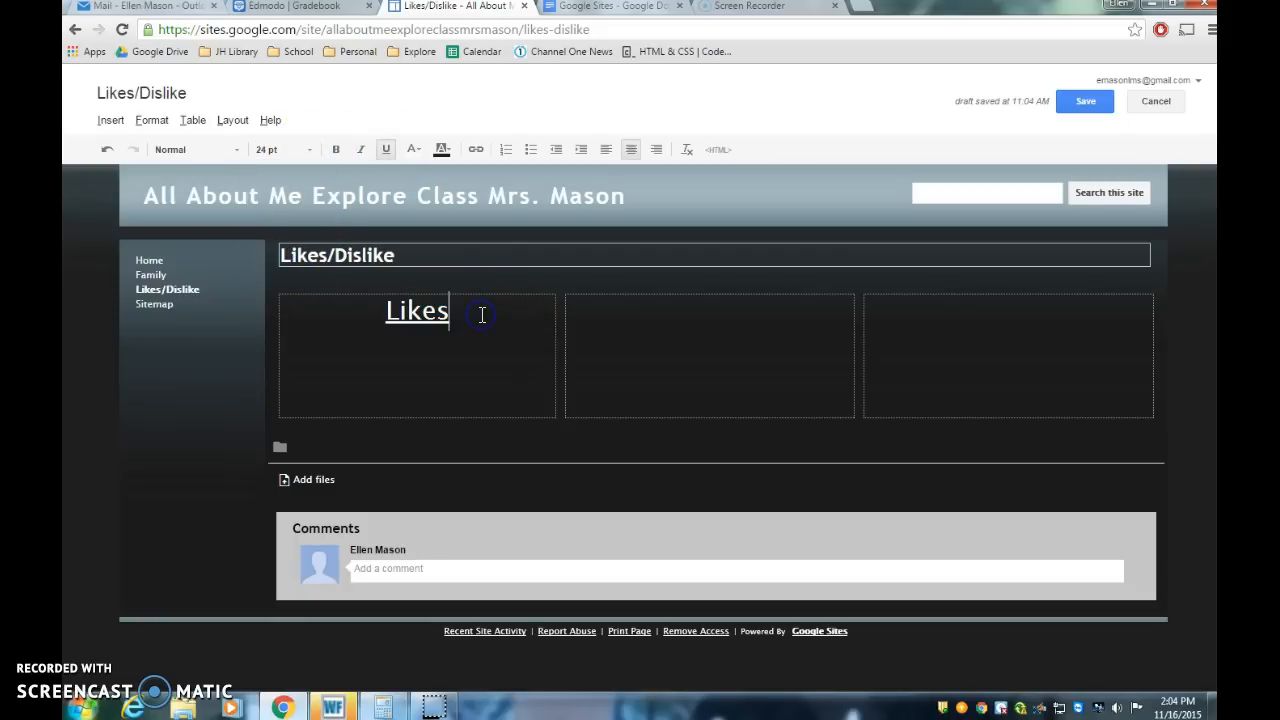
Step: Review the assignment instruction for the numbered list of likes
{"action": "left_click", "coordinate": [613, 8]}
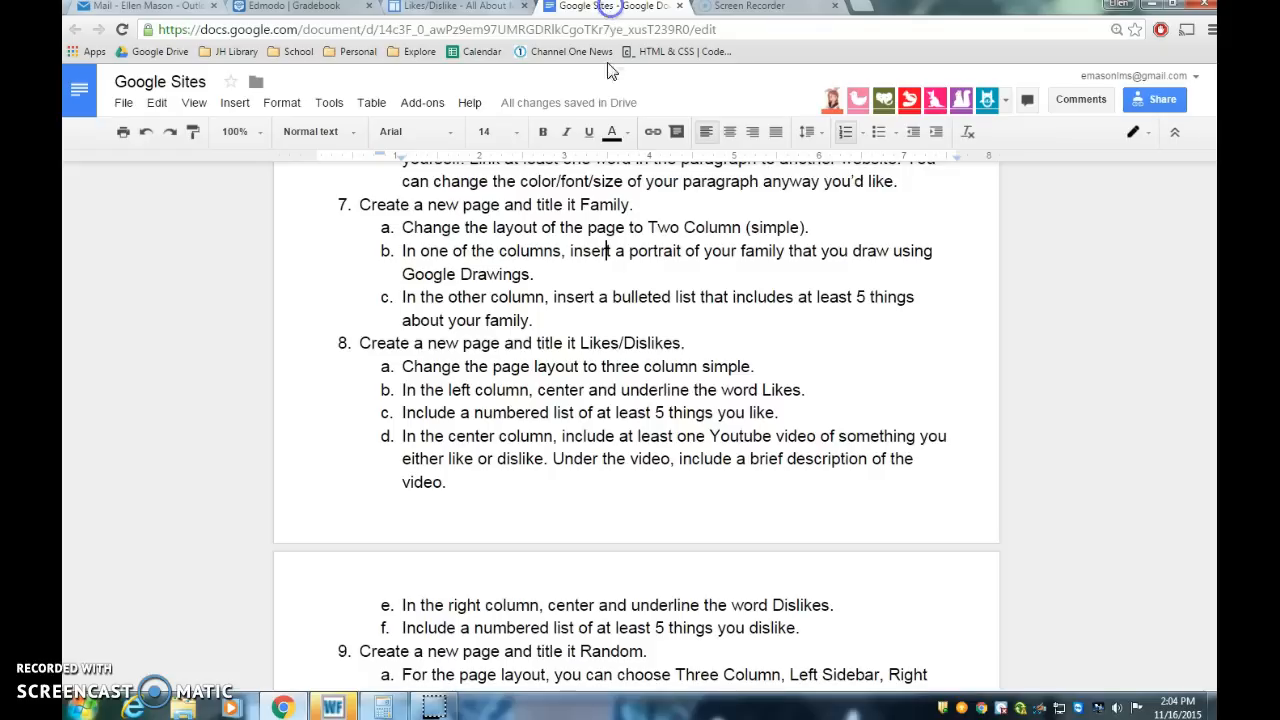
{"action": "left_click_drag", "start_coordinate": [401, 412], "coordinate": [777, 413]}
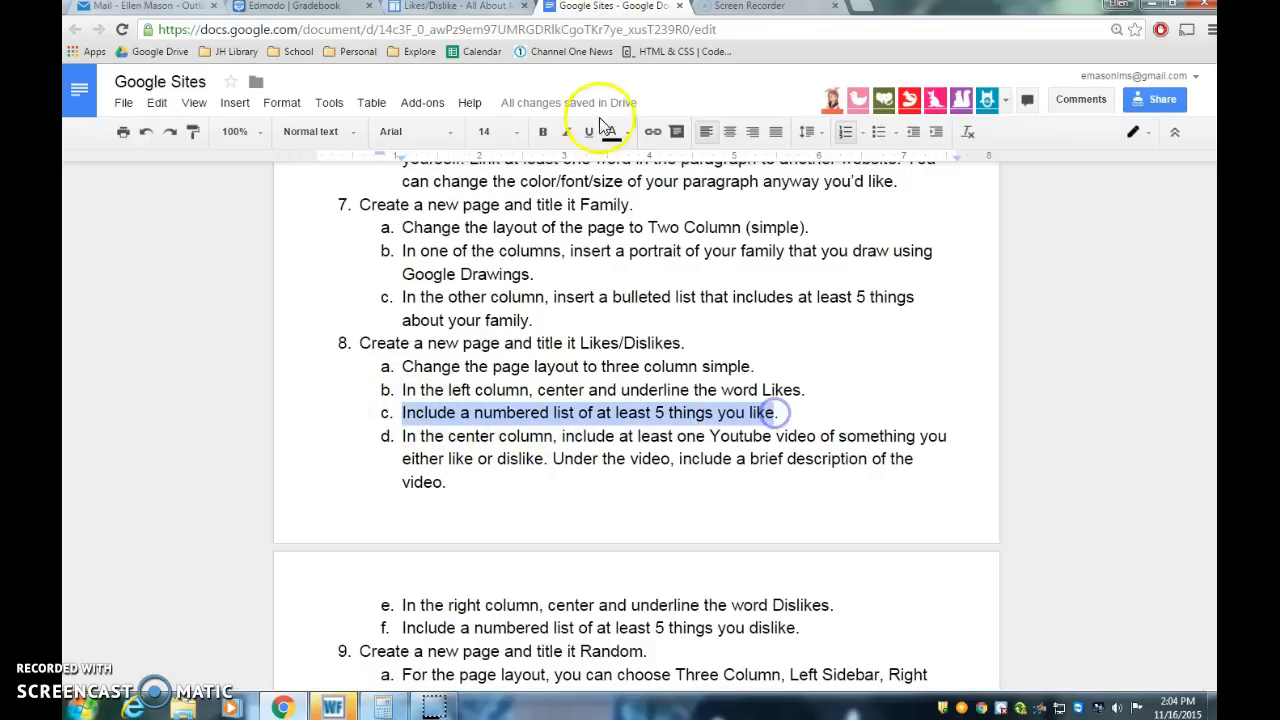
{"action": "left_click", "coordinate": [473, 8]}
Step: Start a left-aligned numbered list under the heading listing Teaching, Playing Volleyball, Being a Mom, Funny Memes and Reality TV Shows
{"action": "left_click", "coordinate": [412, 384]}
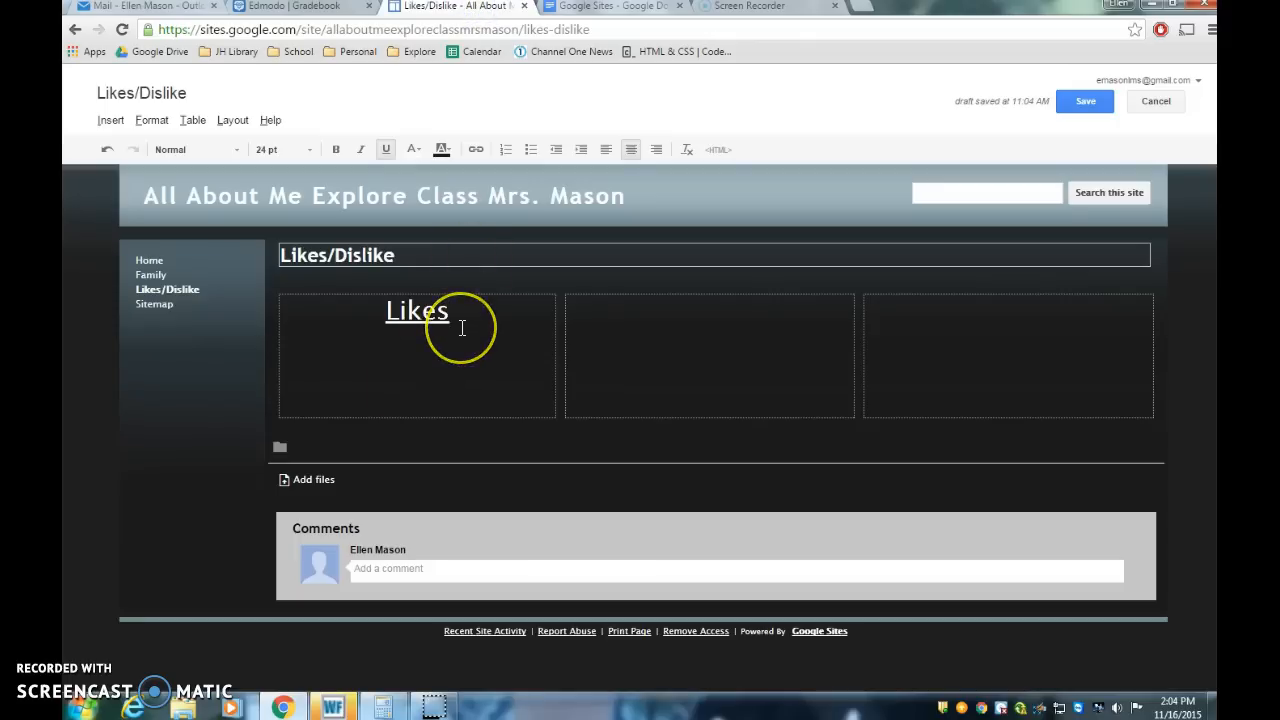
{"action": "key", "text": "Return"}
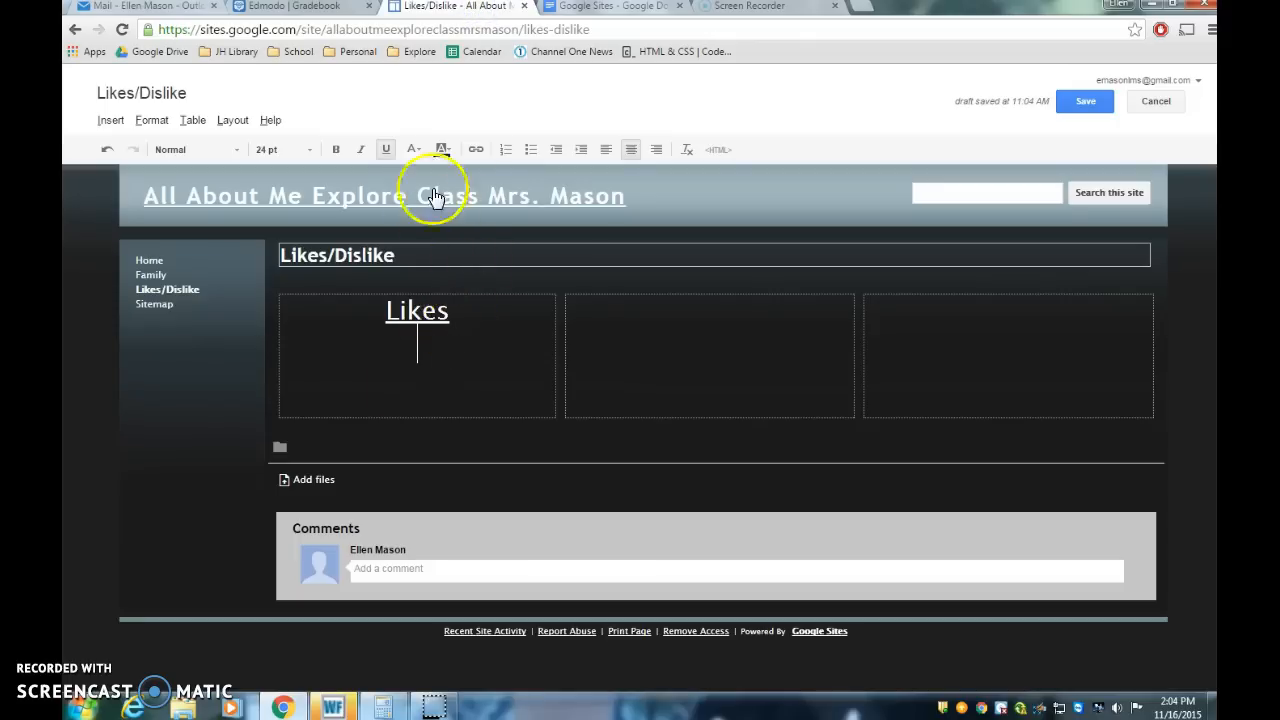
{"action": "left_click", "coordinate": [504, 150]}
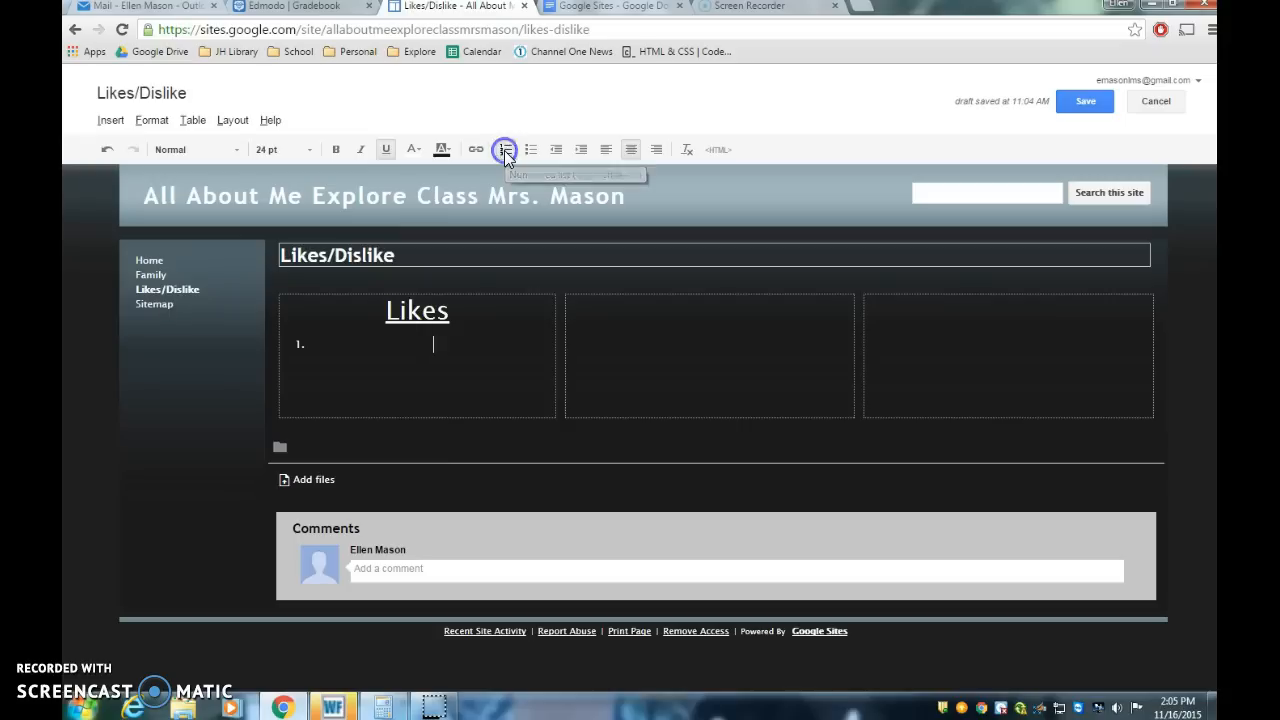
{"action": "left_click", "coordinate": [606, 150]}
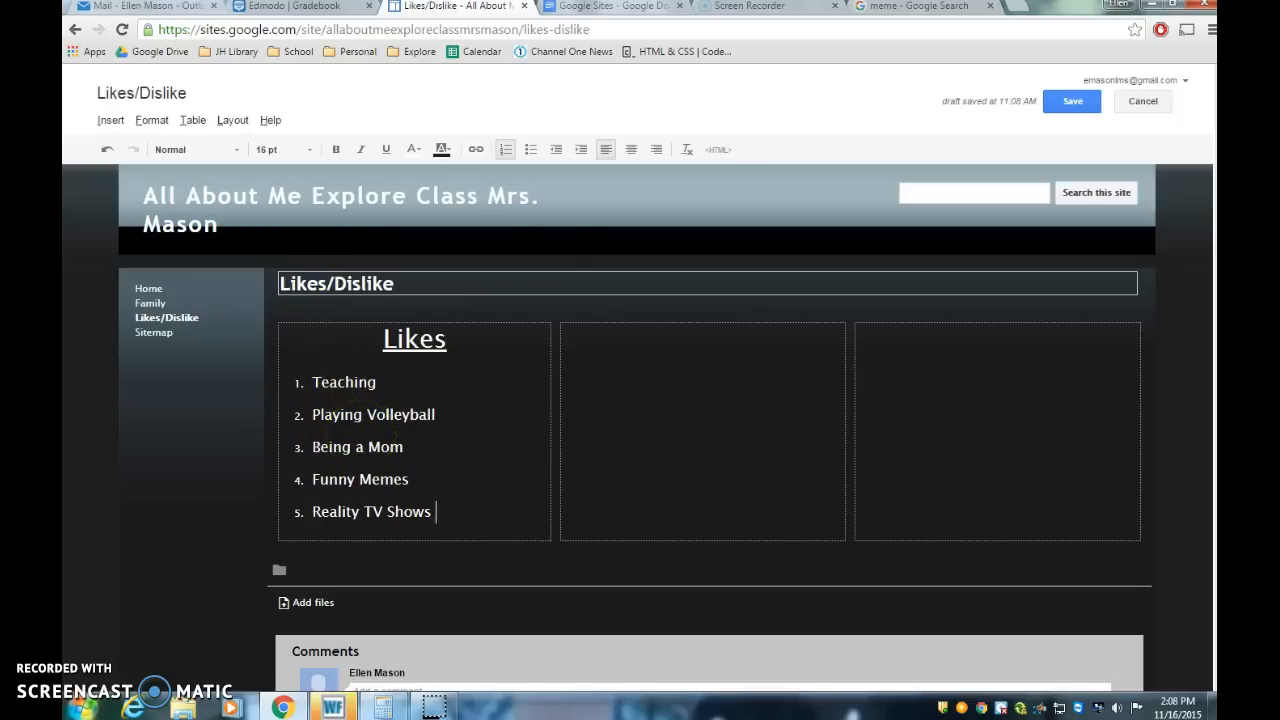
Step: Review the assignment instructions for the center and right columns of the Likes/Dislikes page
{"action": "left_click", "coordinate": [586, 8]}
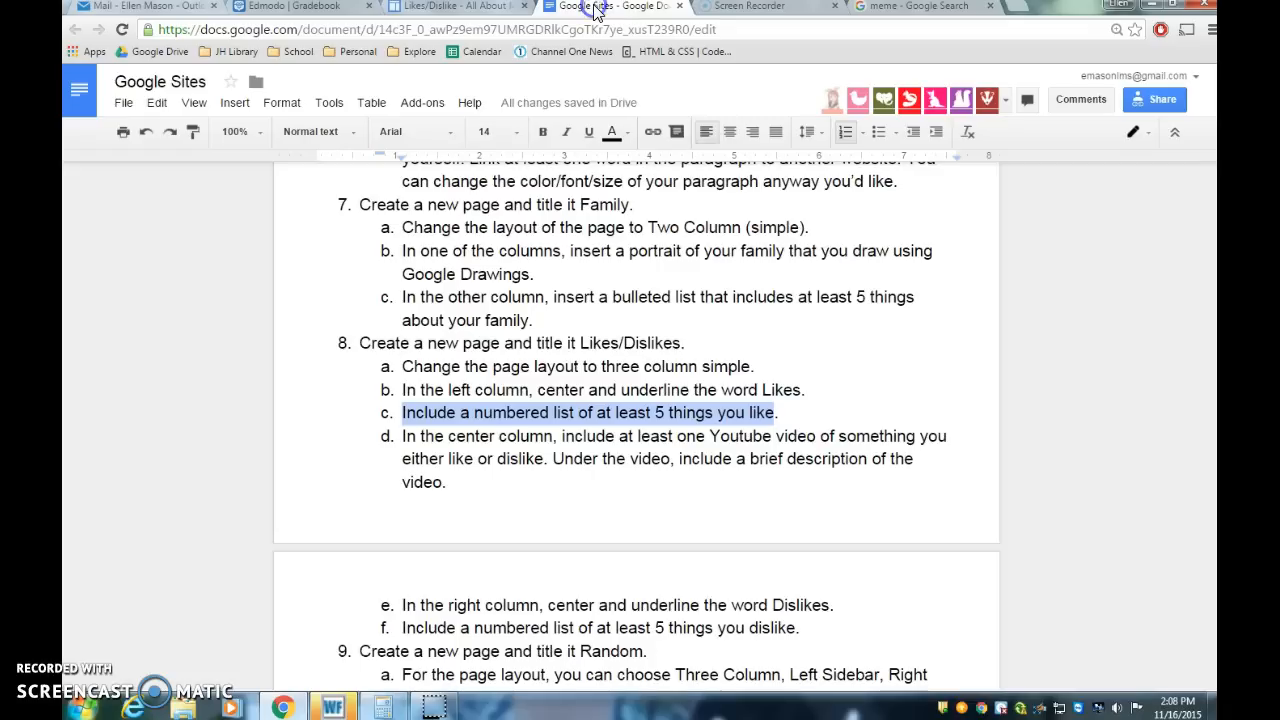
{"action": "left_click", "coordinate": [510, 455]}
{"action": "left_click_drag", "start_coordinate": [403, 436], "coordinate": [853, 493]}
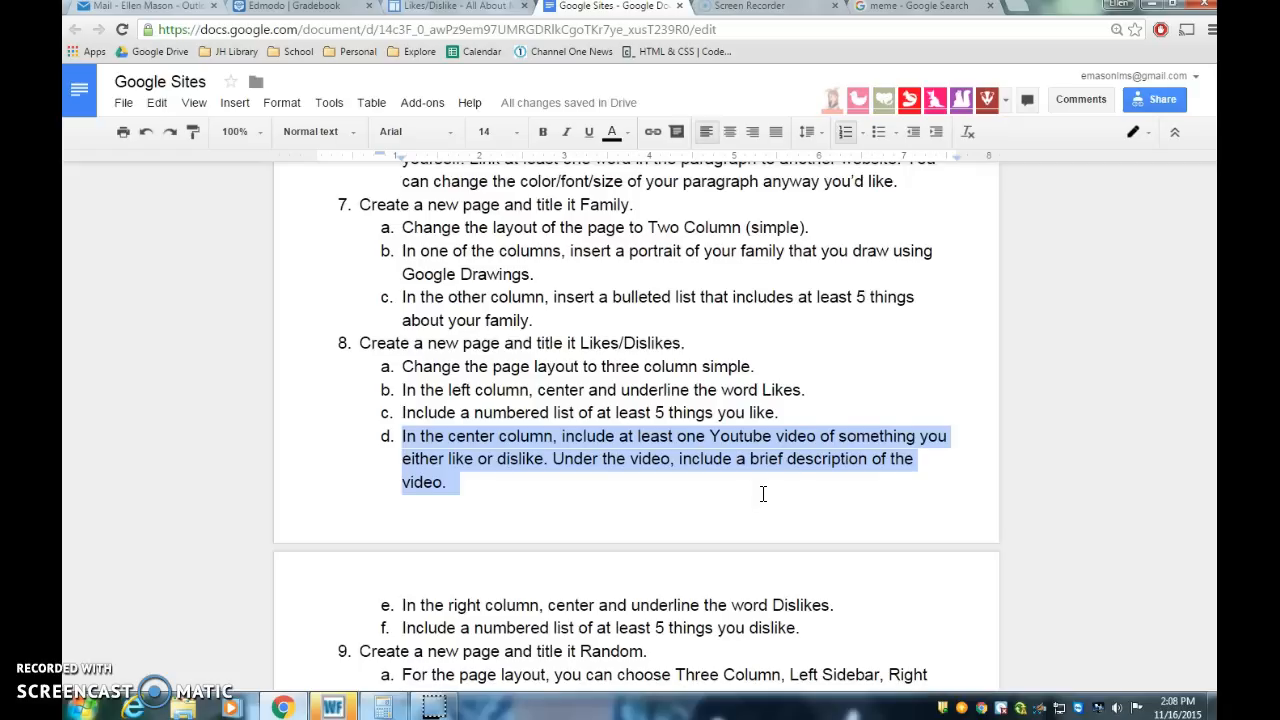
{"action": "left_click", "coordinate": [447, 8]}
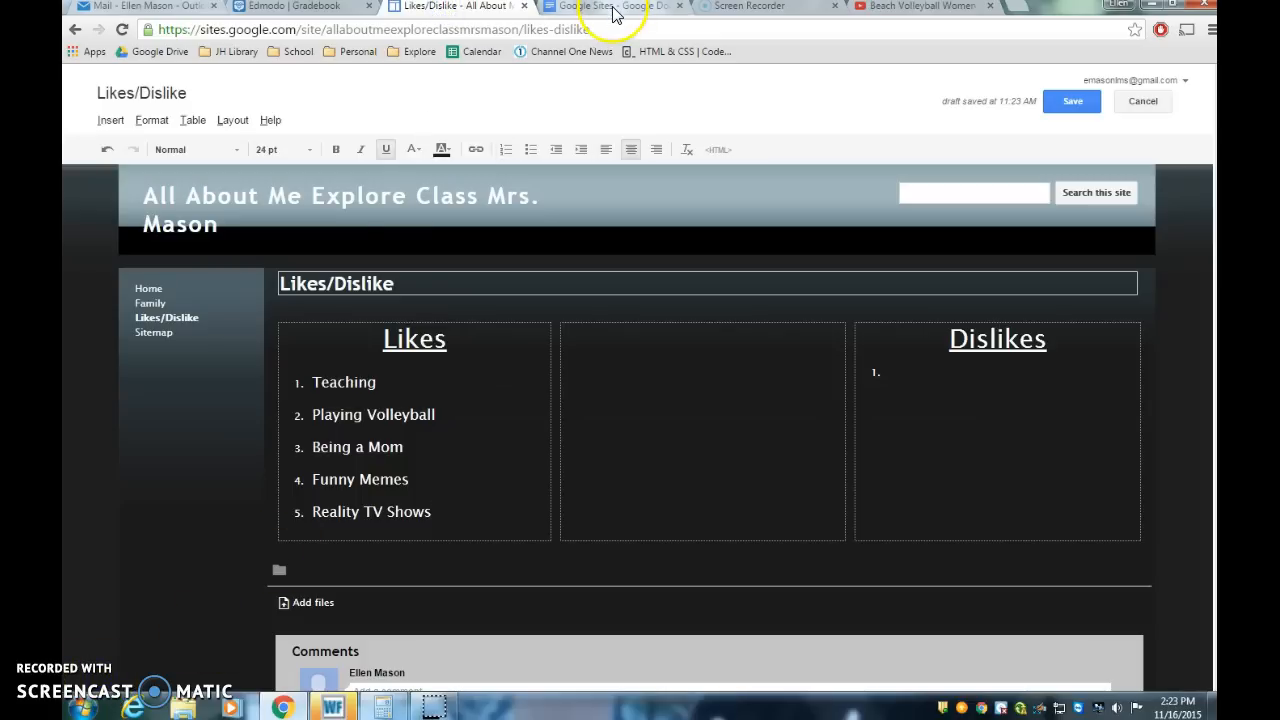
{"action": "left_click", "coordinate": [613, 14]}
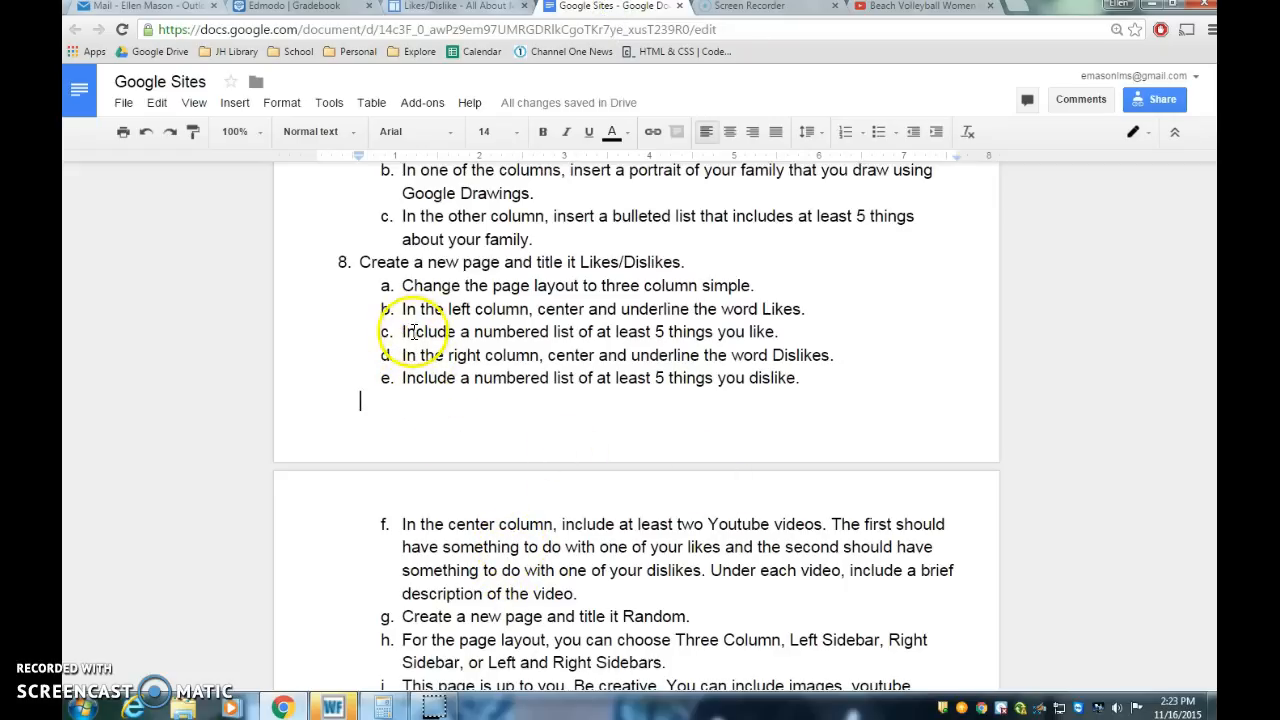
{"action": "left_click_drag", "start_coordinate": [401, 309], "coordinate": [811, 323]}
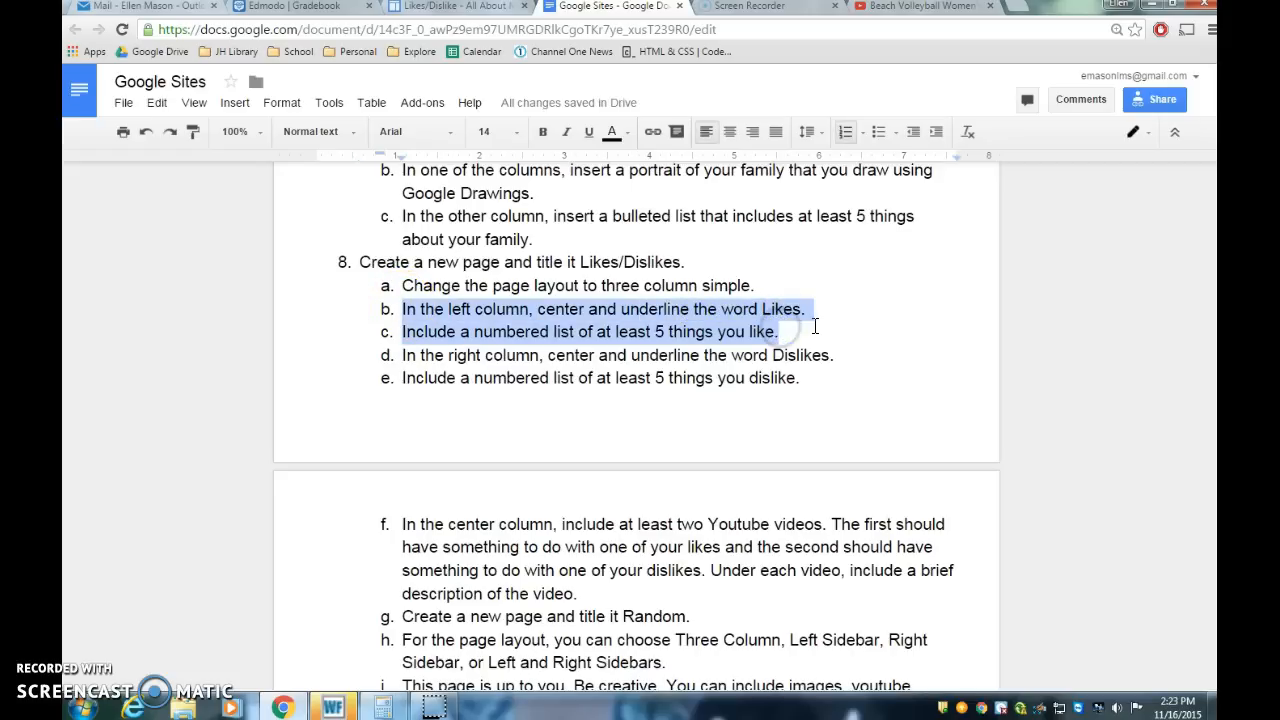
{"action": "left_click", "coordinate": [560, 379]}
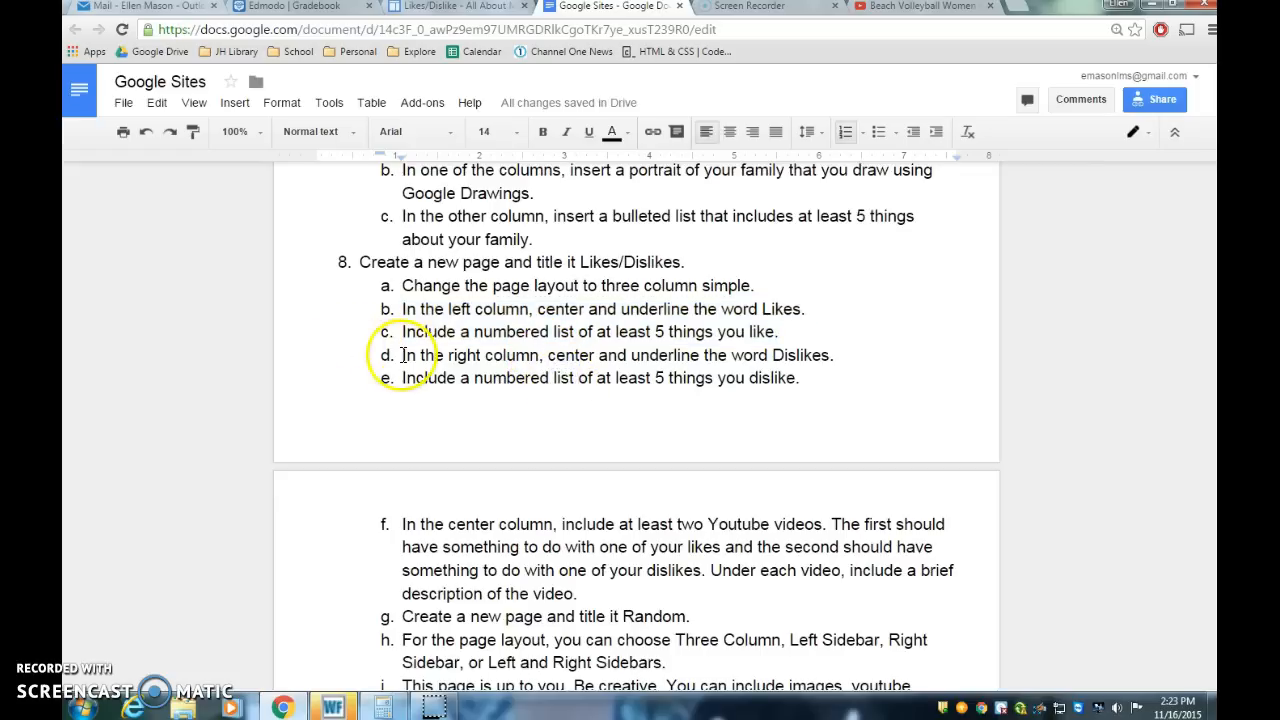
{"action": "left_click_drag", "start_coordinate": [400, 355], "coordinate": [818, 354]}
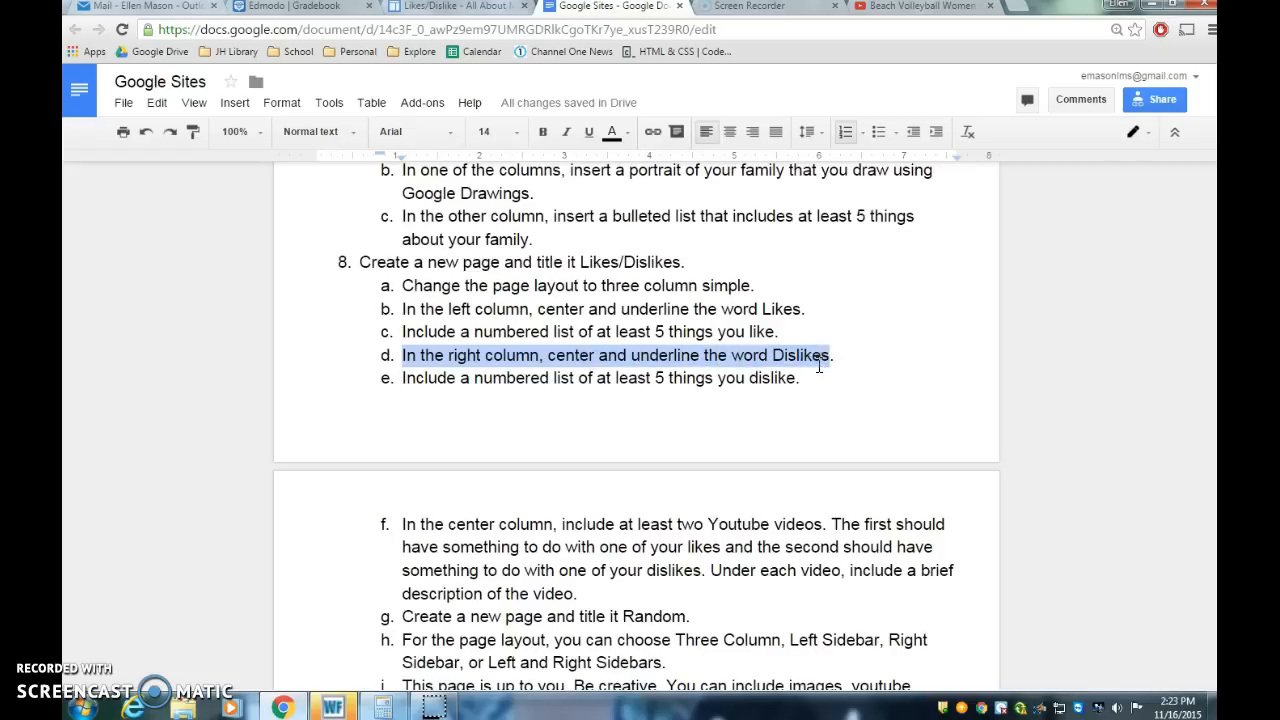
{"action": "left_click", "coordinate": [450, 6]}
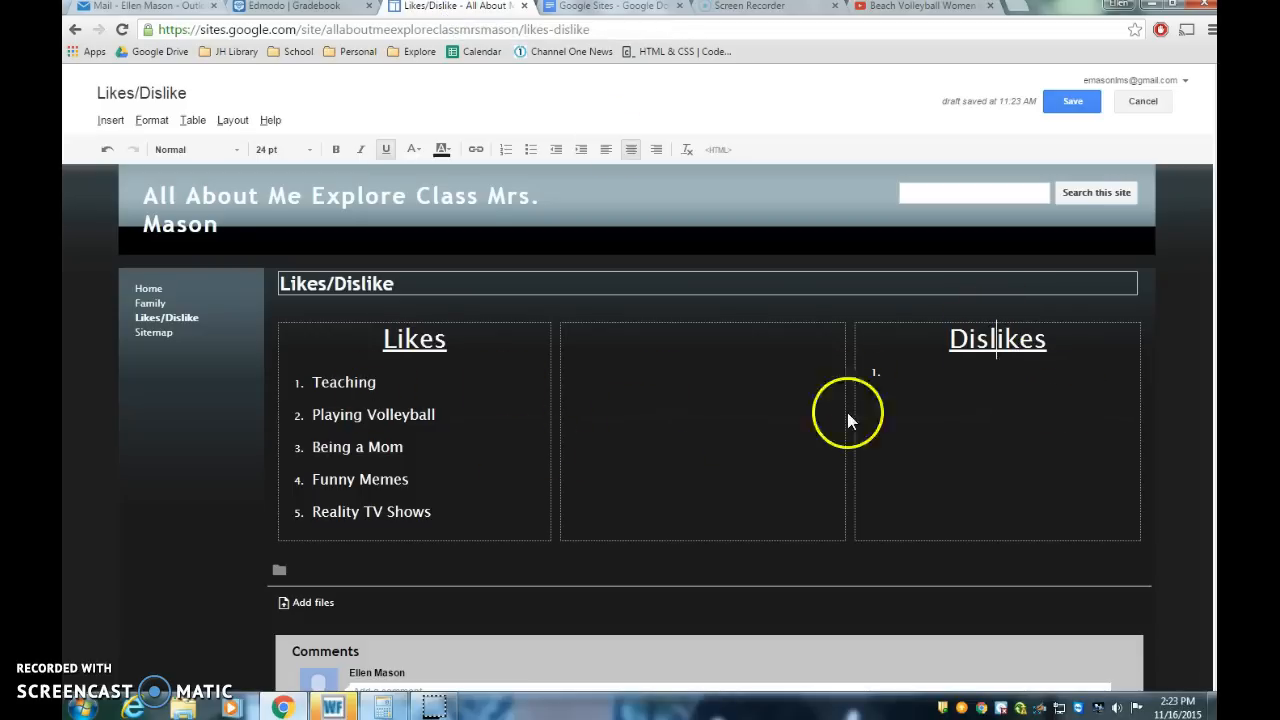
Step: Set the Dislikes list to 16 pt and enter Spiders, Dishonesty, Seafood, Waking up in the Morning and Being Cold
{"action": "left_click", "coordinate": [910, 374]}
{"action": "left_click", "coordinate": [900, 374]}
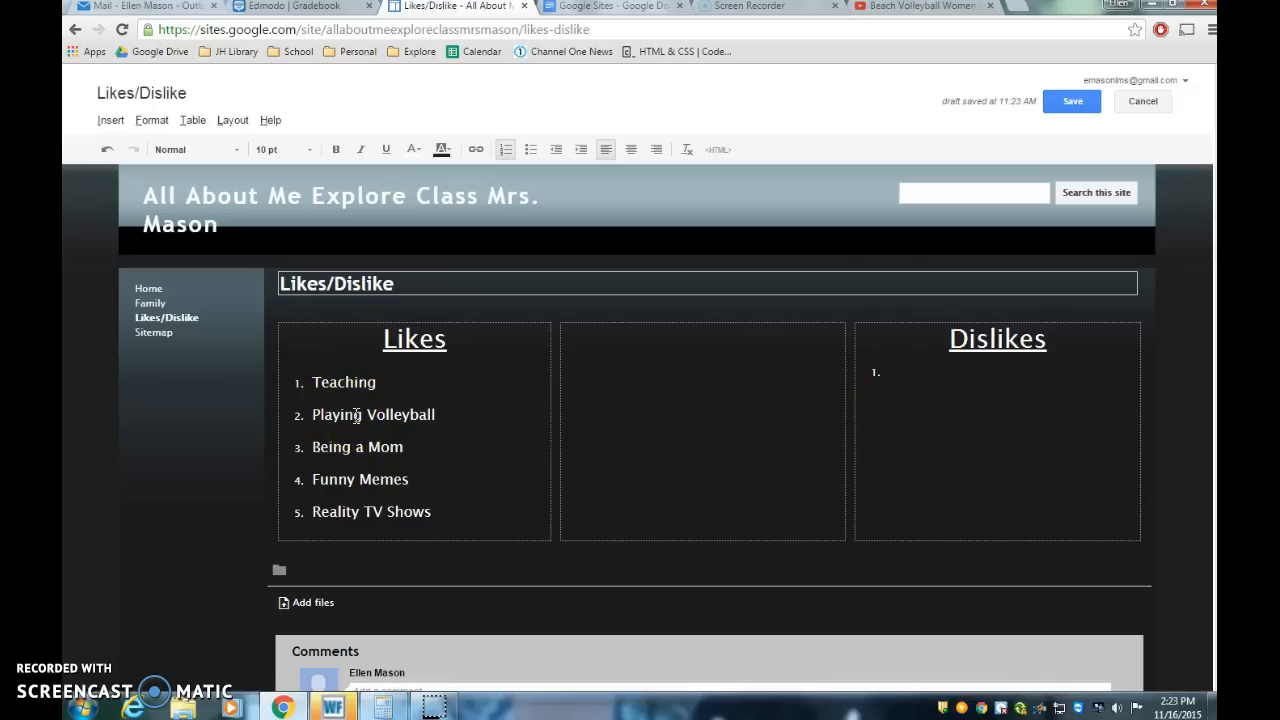
{"action": "left_click", "coordinate": [343, 381]}
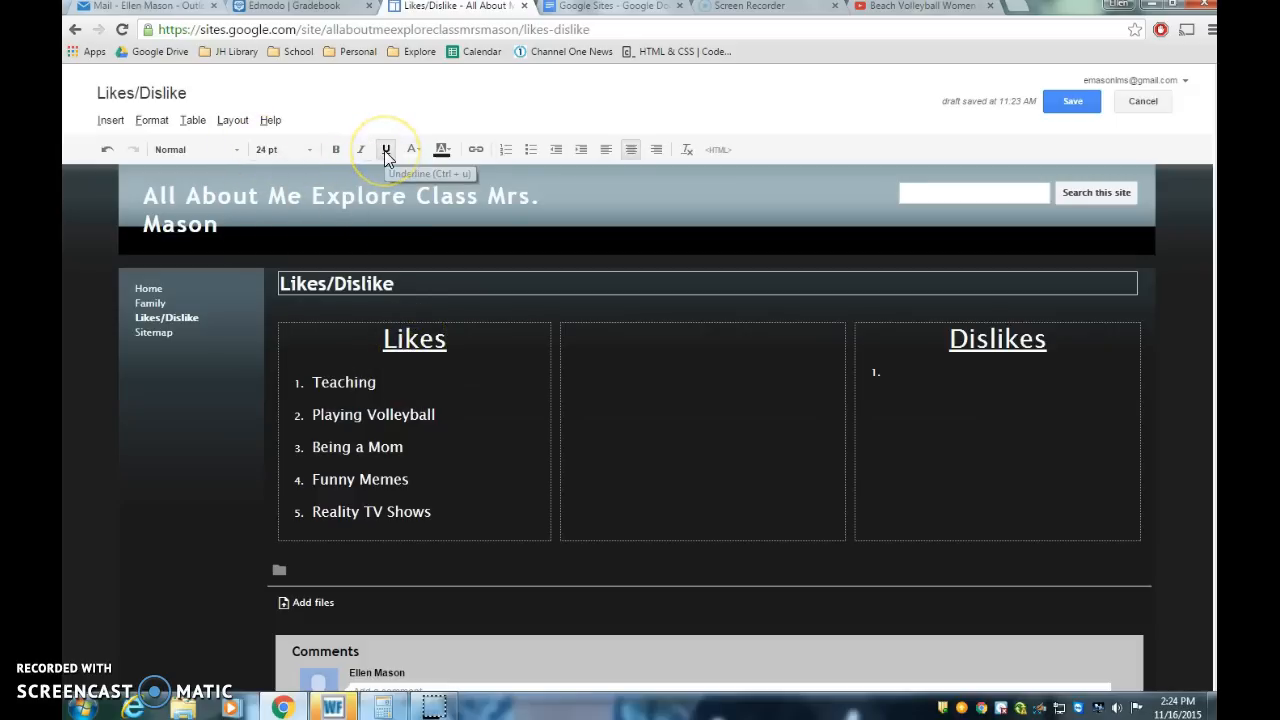
{"action": "left_click", "coordinate": [350, 382]}
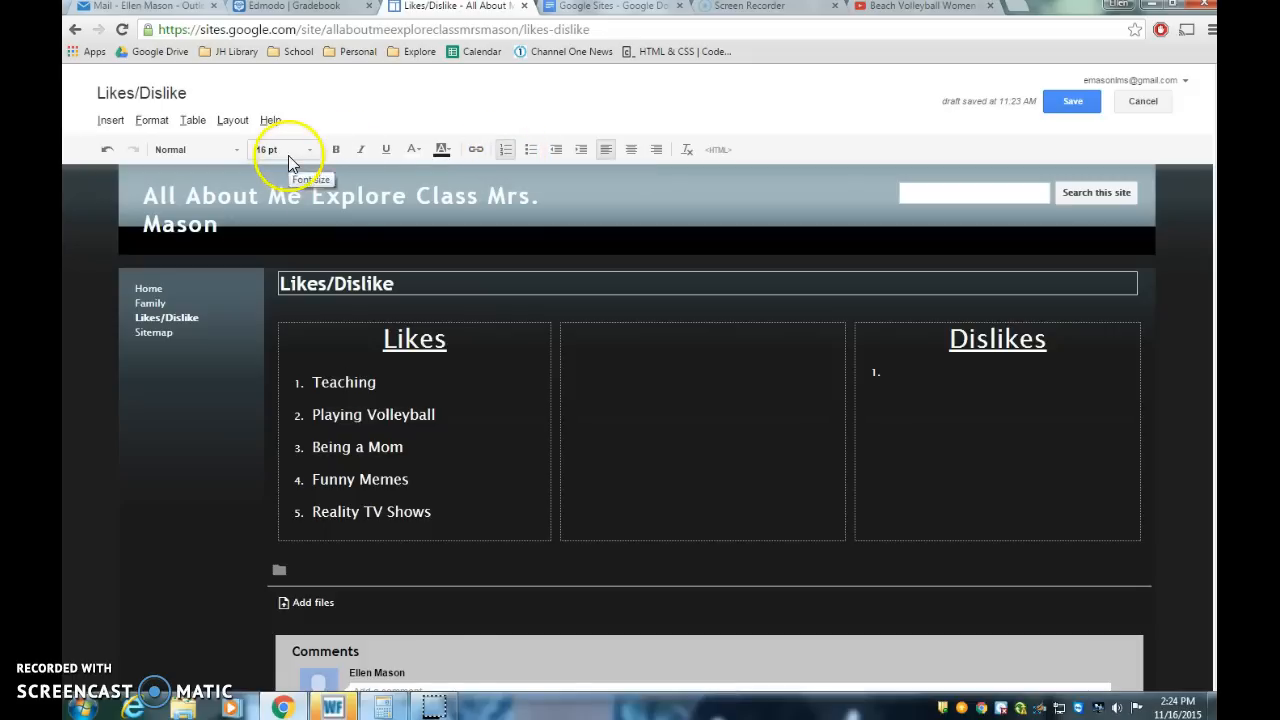
{"action": "left_click", "coordinate": [898, 371]}
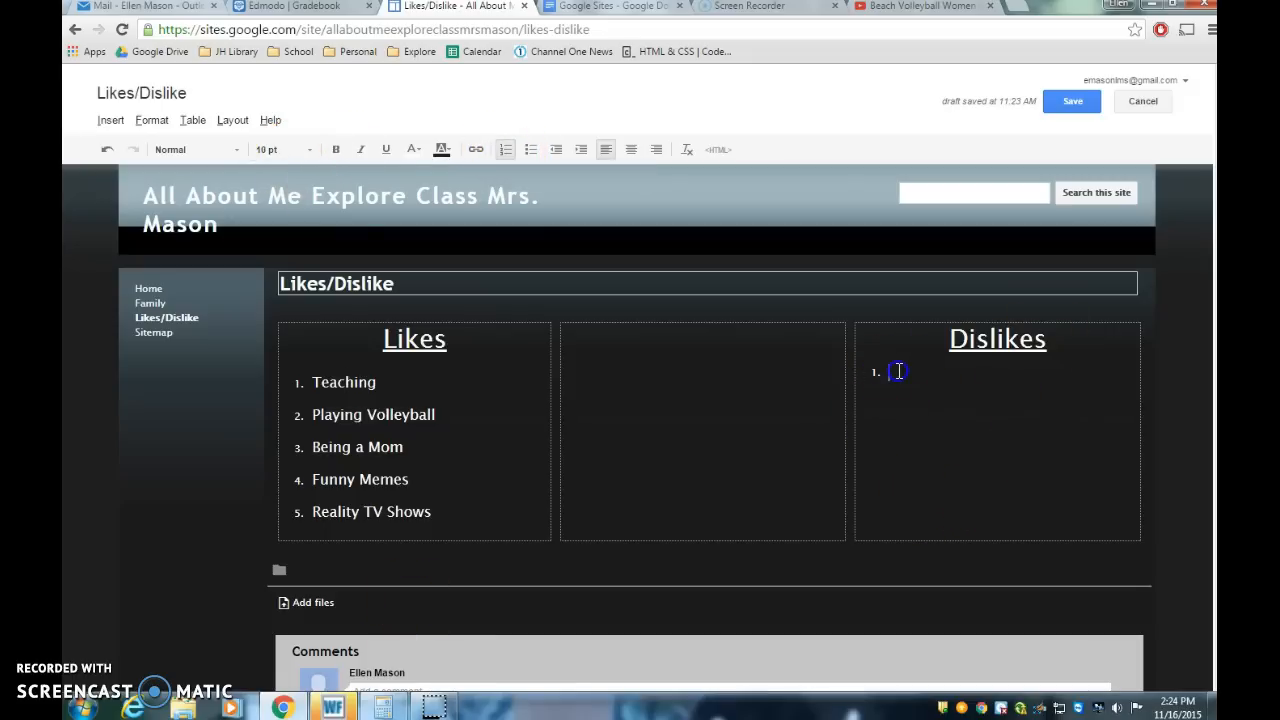
{"action": "left_click", "coordinate": [311, 150]}
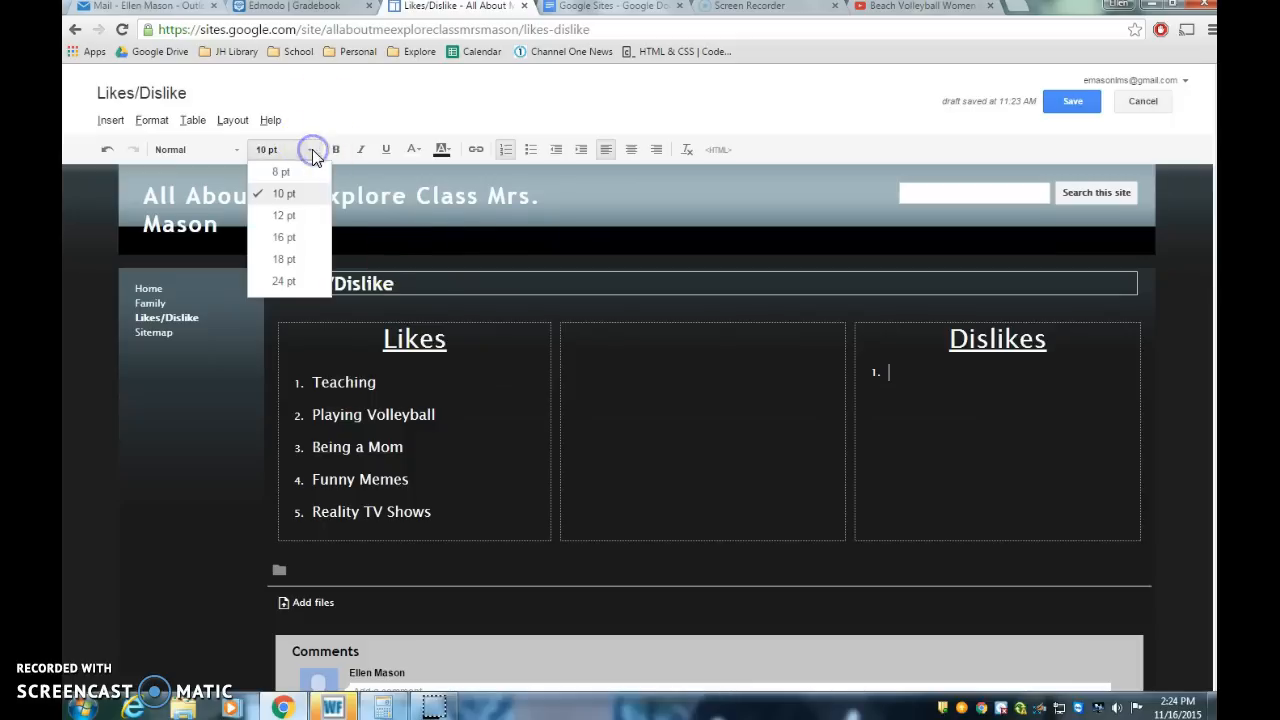
{"action": "left_click", "coordinate": [290, 237]}
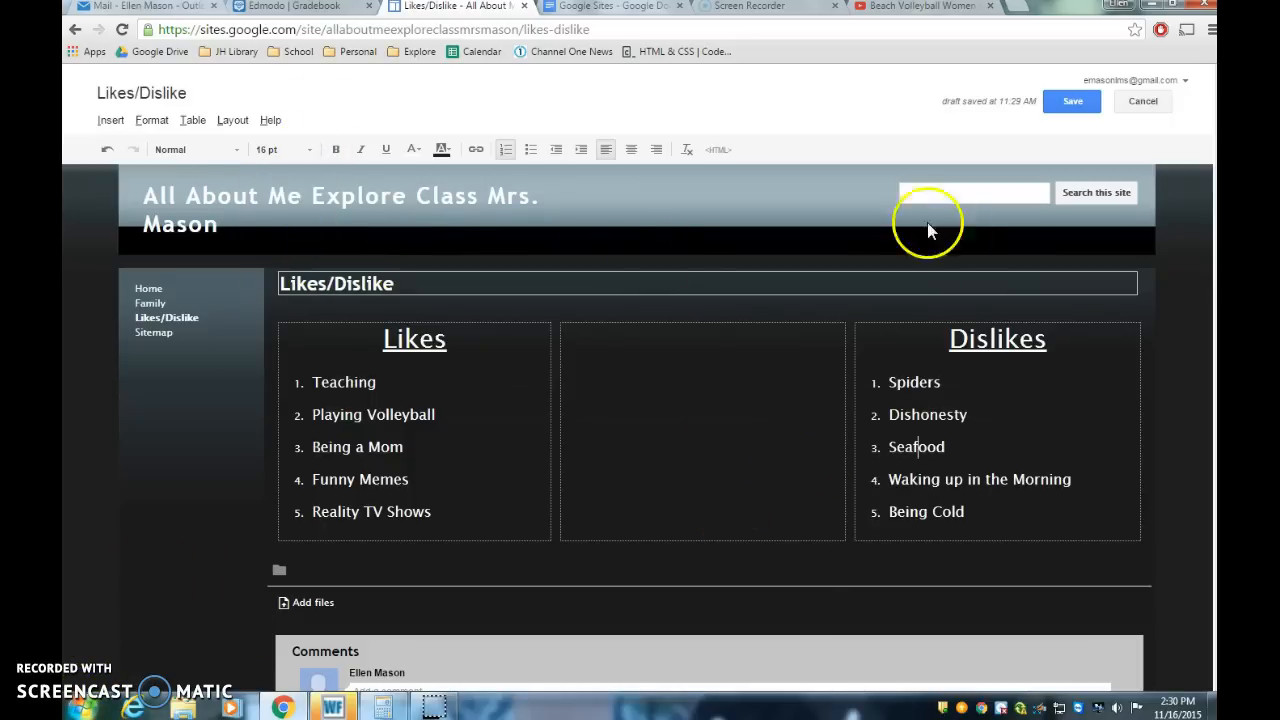
Step: Review the instruction about adding YouTube videos with brief descriptions to the center column
{"action": "left_click", "coordinate": [609, 8]}
{"action": "left_click", "coordinate": [622, 519]}
{"action": "scroll", "coordinate": [622, 519], "scroll_direction": "down", "scroll_amount": 1}
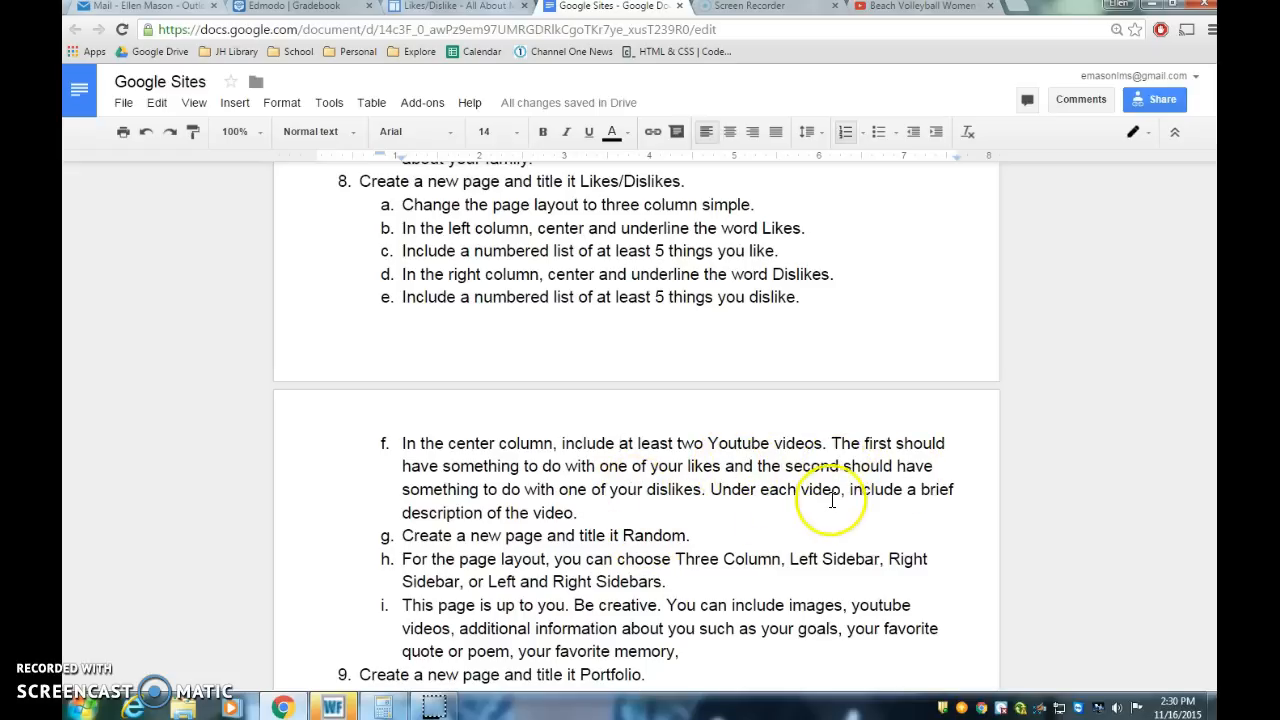
{"action": "left_click_drag", "start_coordinate": [849, 489], "coordinate": [875, 508]}
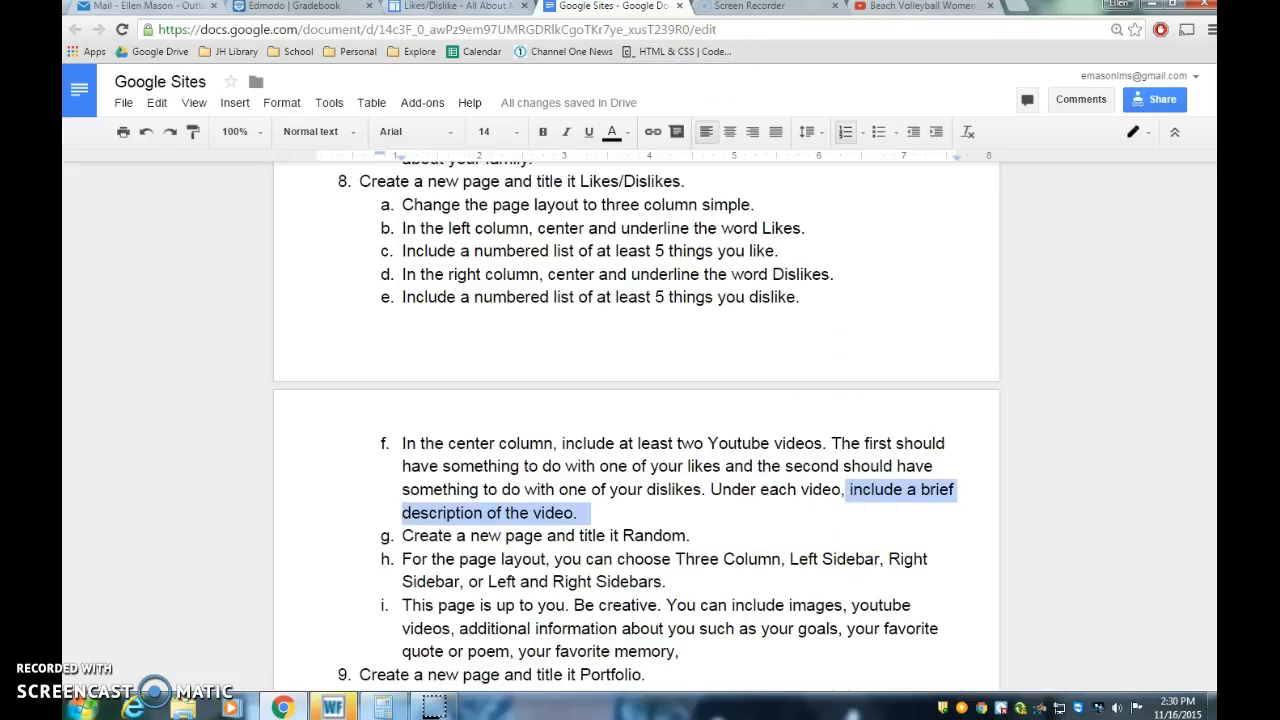
Step: Copy the URL of the Beach Volleyball Women's Gold Medal Match highlights video and return to the site editor
{"action": "left_click", "coordinate": [924, 8]}
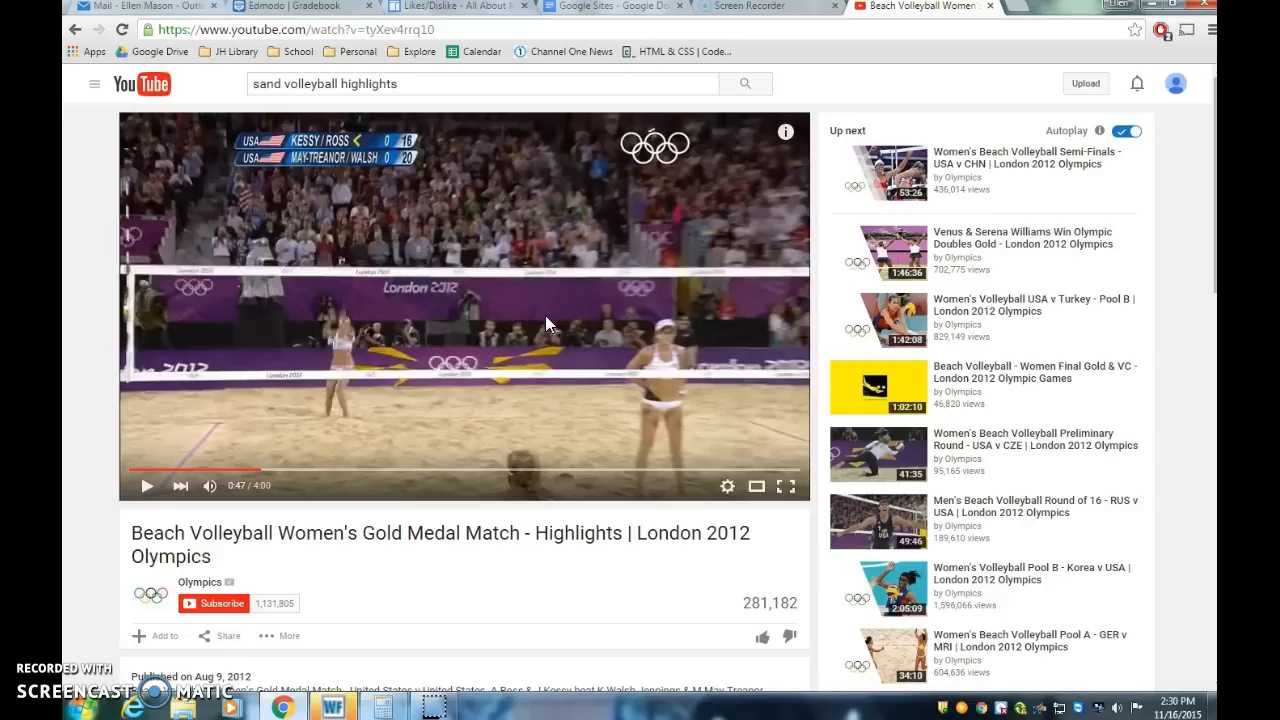
{"action": "left_click", "coordinate": [343, 37]}
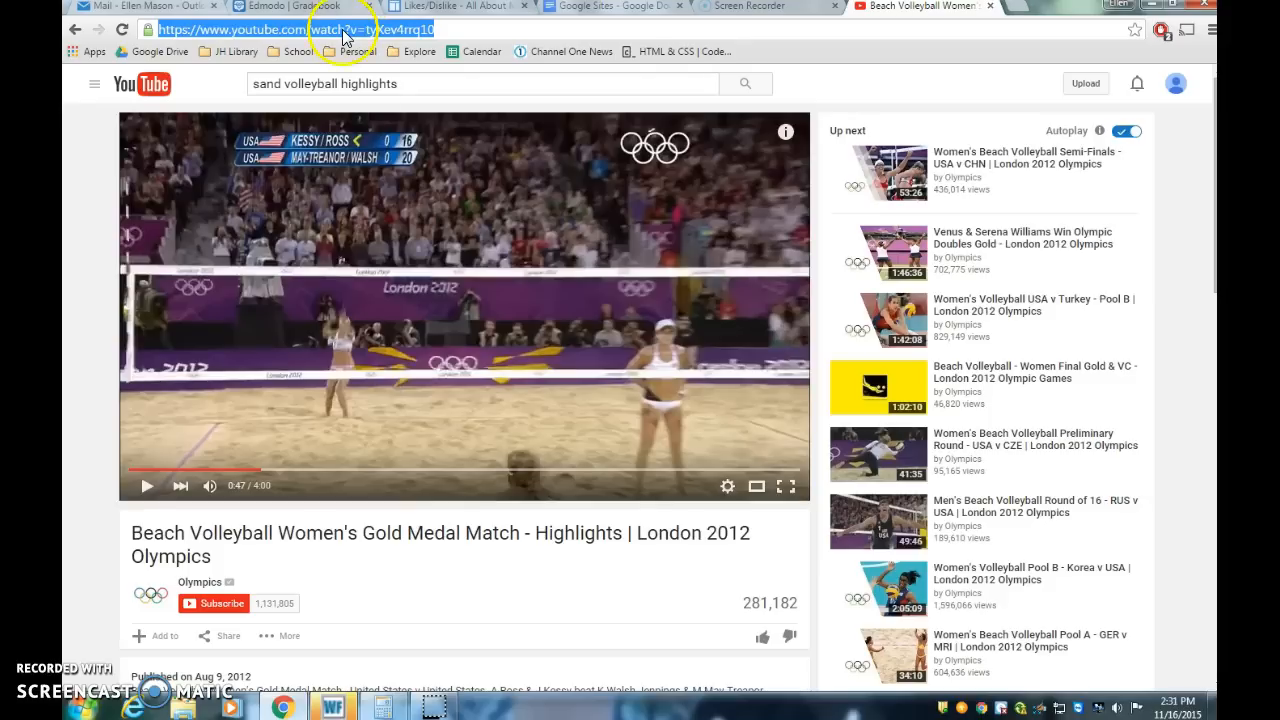
{"action": "left_click", "coordinate": [545, 32]}
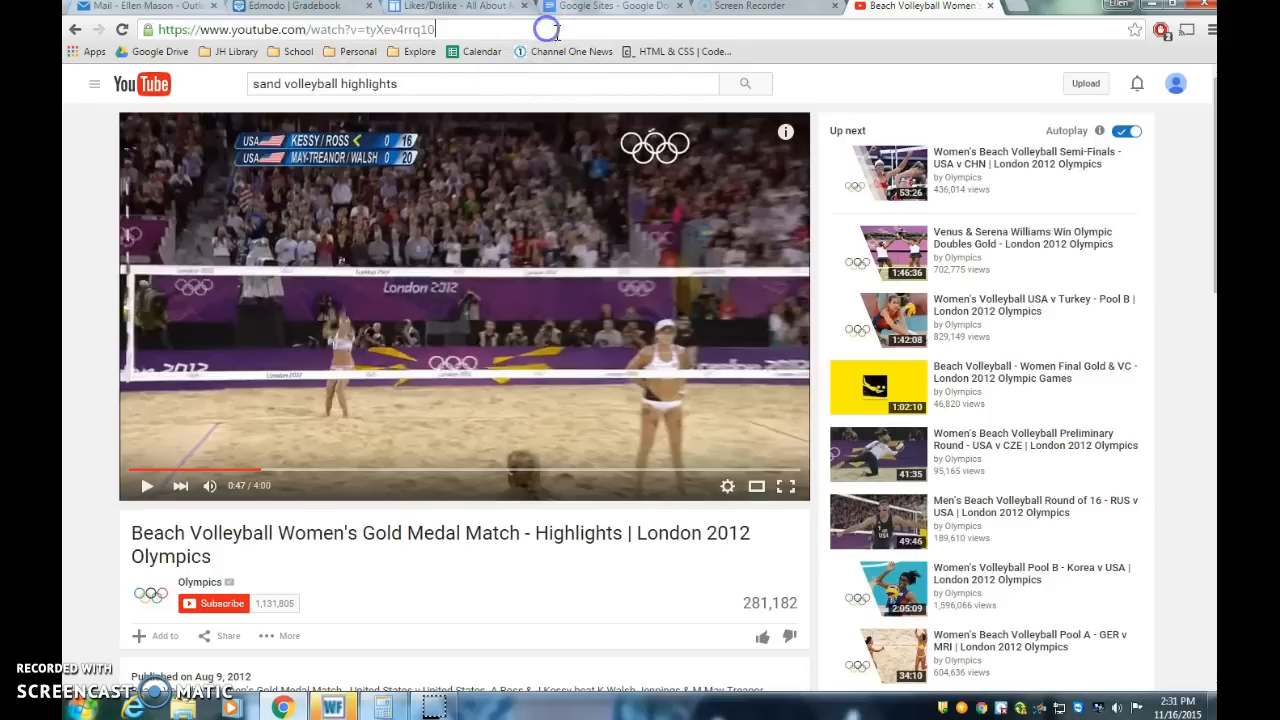
{"action": "left_click_drag", "start_coordinate": [295, 32], "coordinate": [220, 33]}
{"action": "left_click", "coordinate": [490, 22]}
{"action": "left_click", "coordinate": [597, 32]}
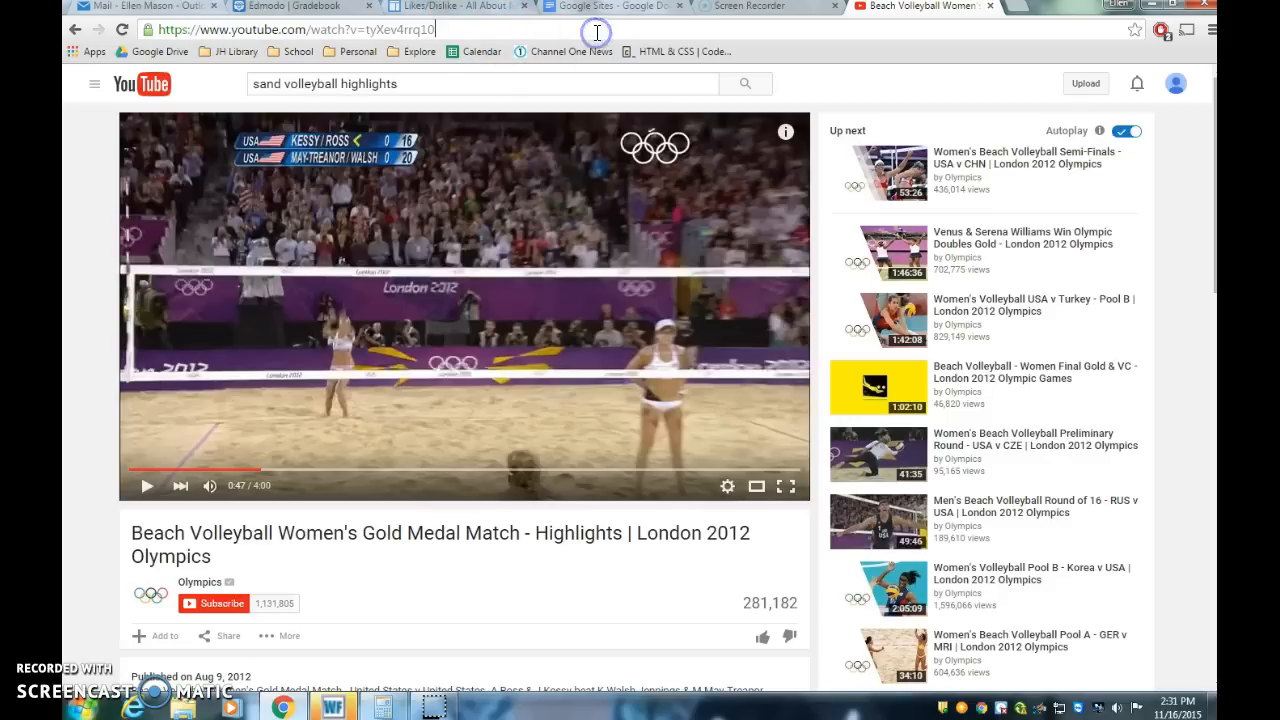
{"action": "triple_click", "coordinate": [290, 30]}
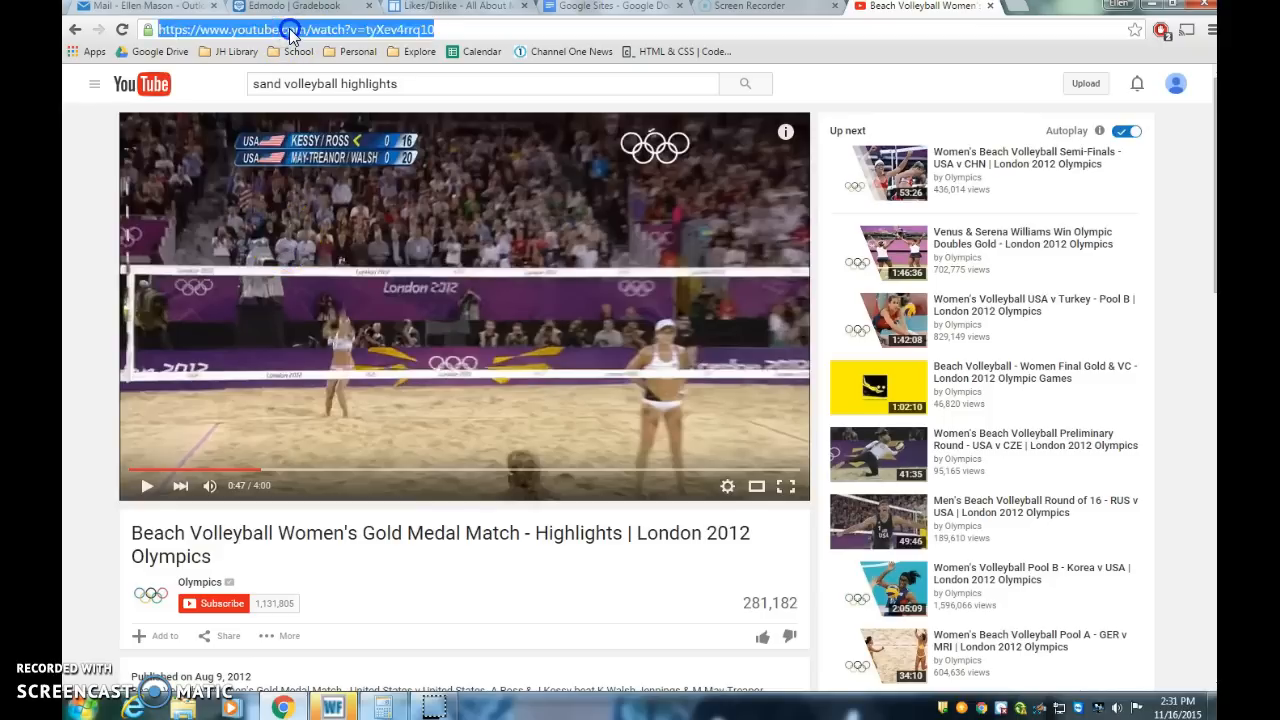
{"action": "right_click", "coordinate": [342, 35]}
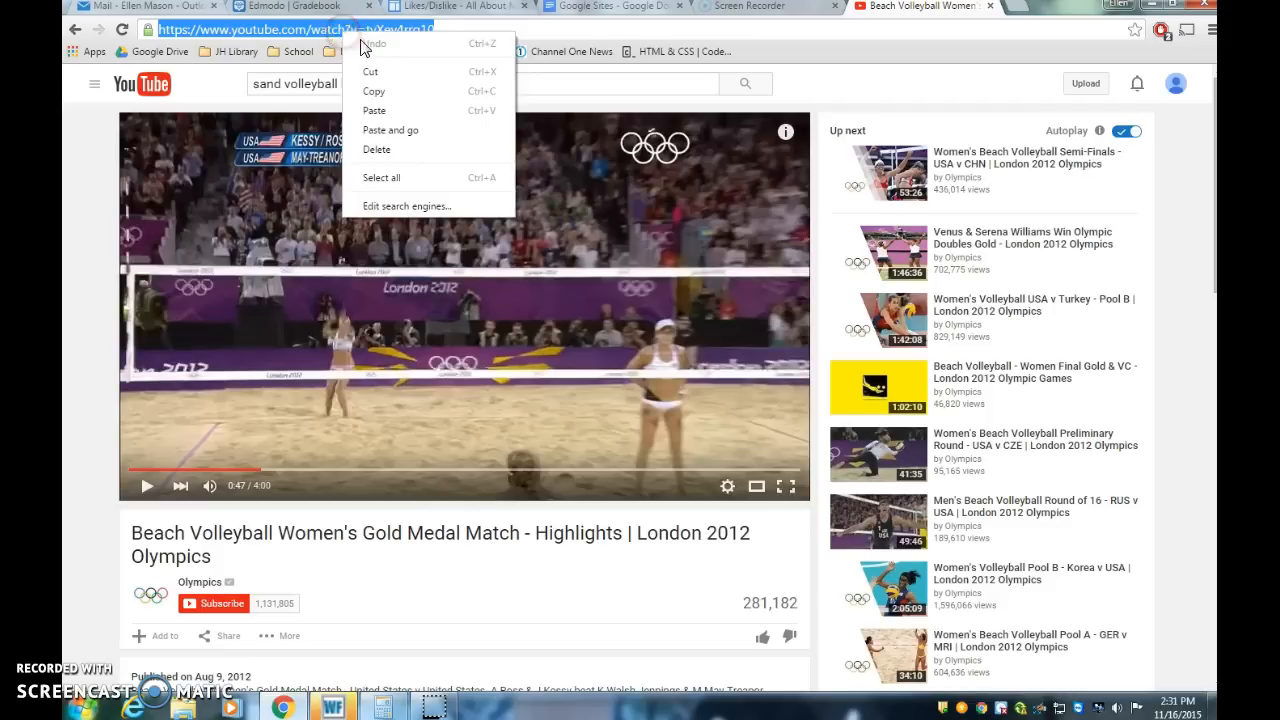
{"action": "left_click", "coordinate": [380, 92]}
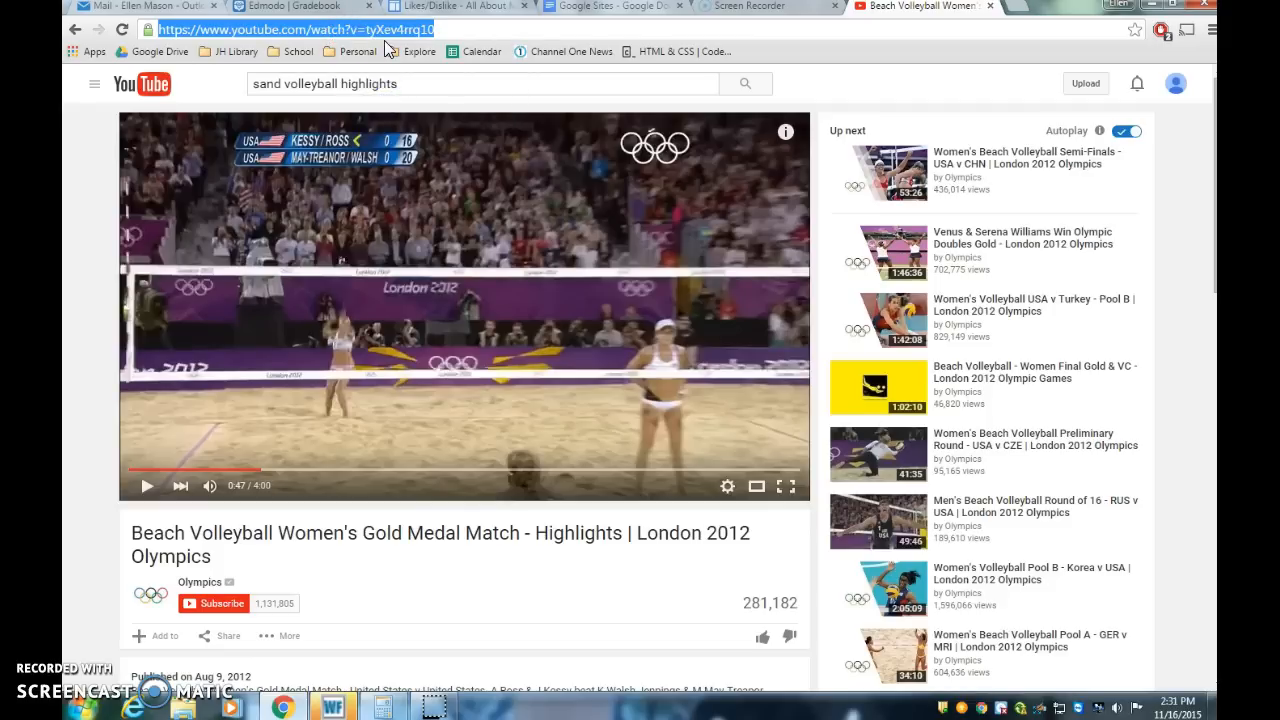
{"action": "left_click", "coordinate": [580, 10]}
{"action": "left_click", "coordinate": [438, 8]}
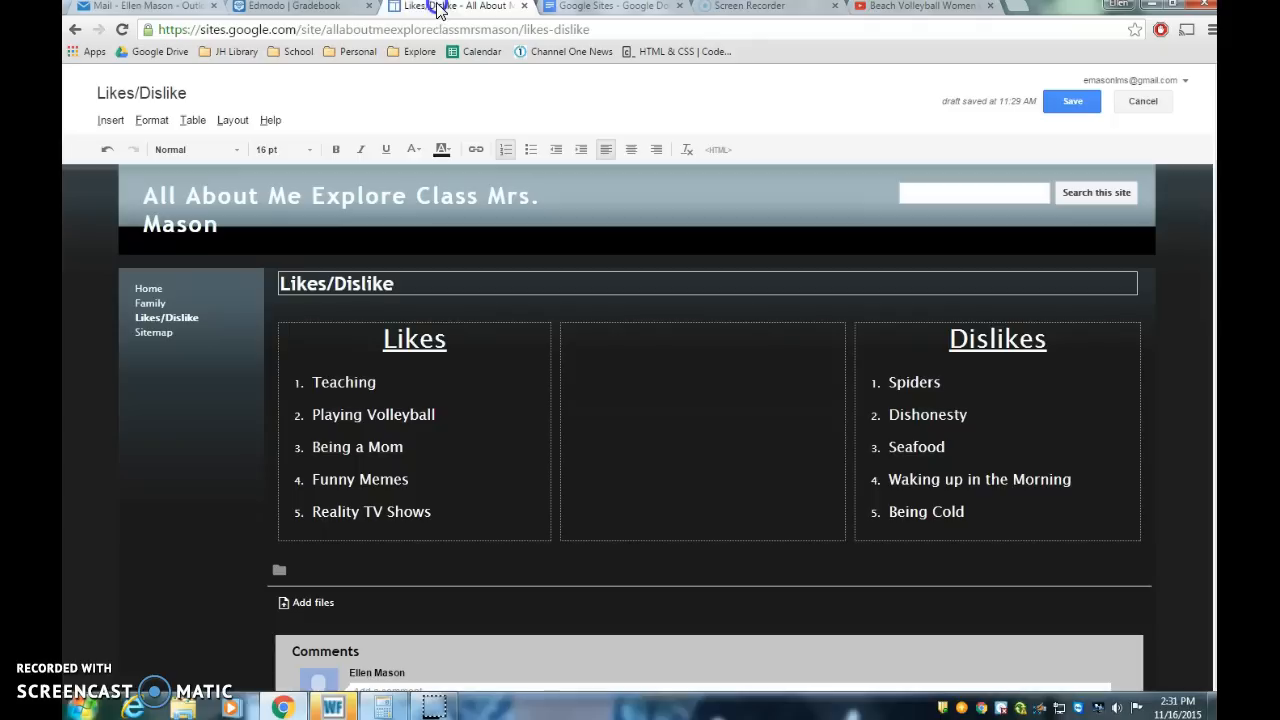
Step: Insert the copied Beach Volleyball highlights YouTube video into the center column of the Likes/Dislike page
{"action": "left_click", "coordinate": [641, 349]}
{"action": "left_click", "coordinate": [660, 370]}
{"action": "left_click", "coordinate": [113, 121]}
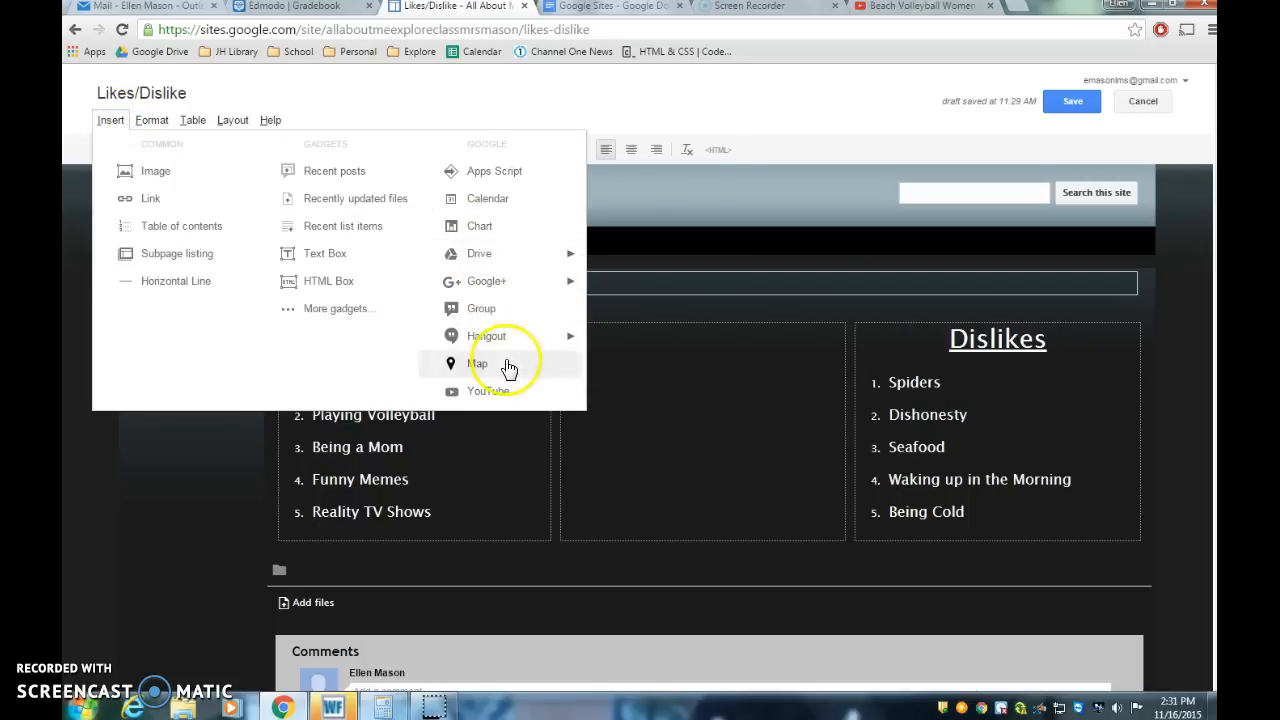
{"action": "left_click", "coordinate": [507, 392]}
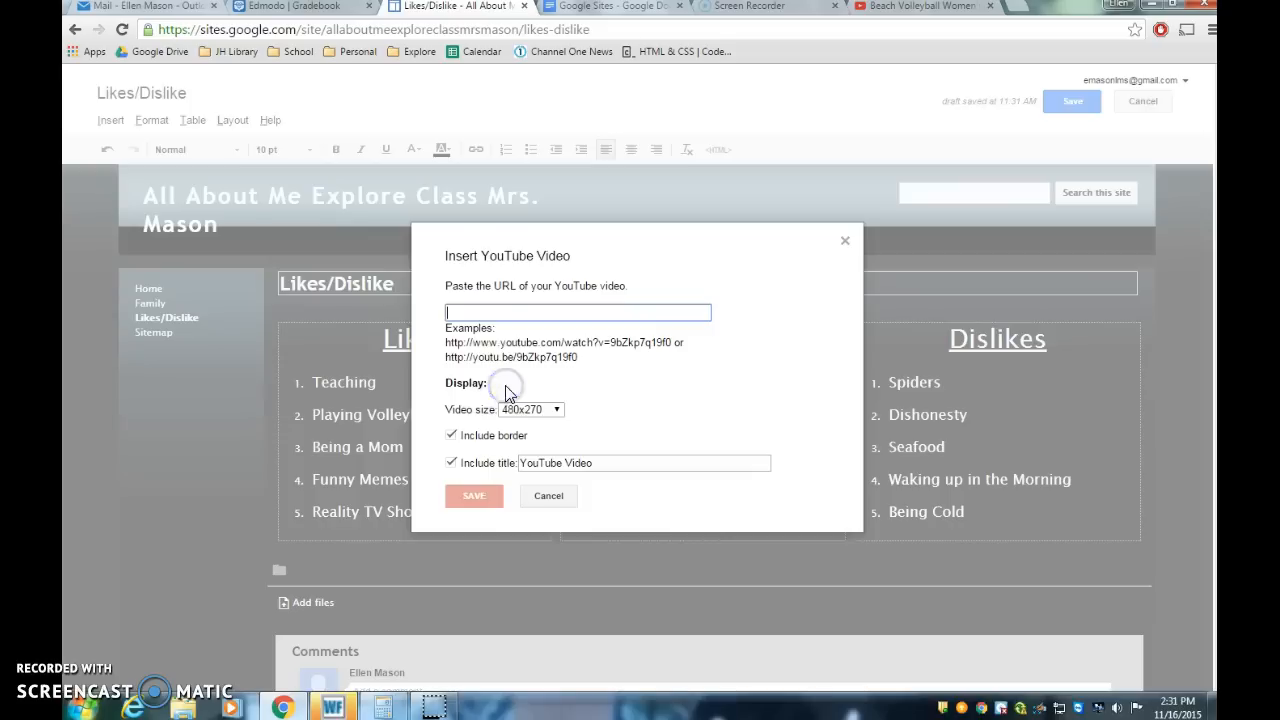
{"action": "key", "text": "ctrl+v"}
{"action": "left_click", "coordinate": [524, 315]}
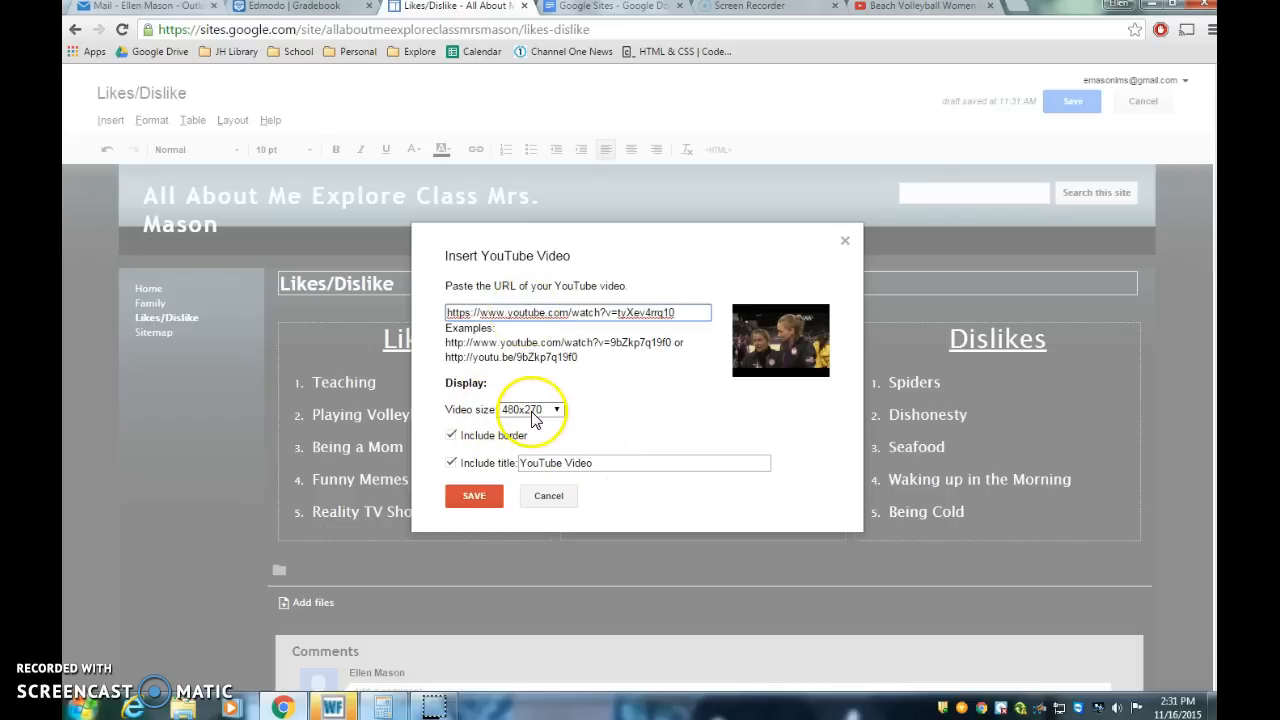
{"action": "left_click", "coordinate": [475, 497]}
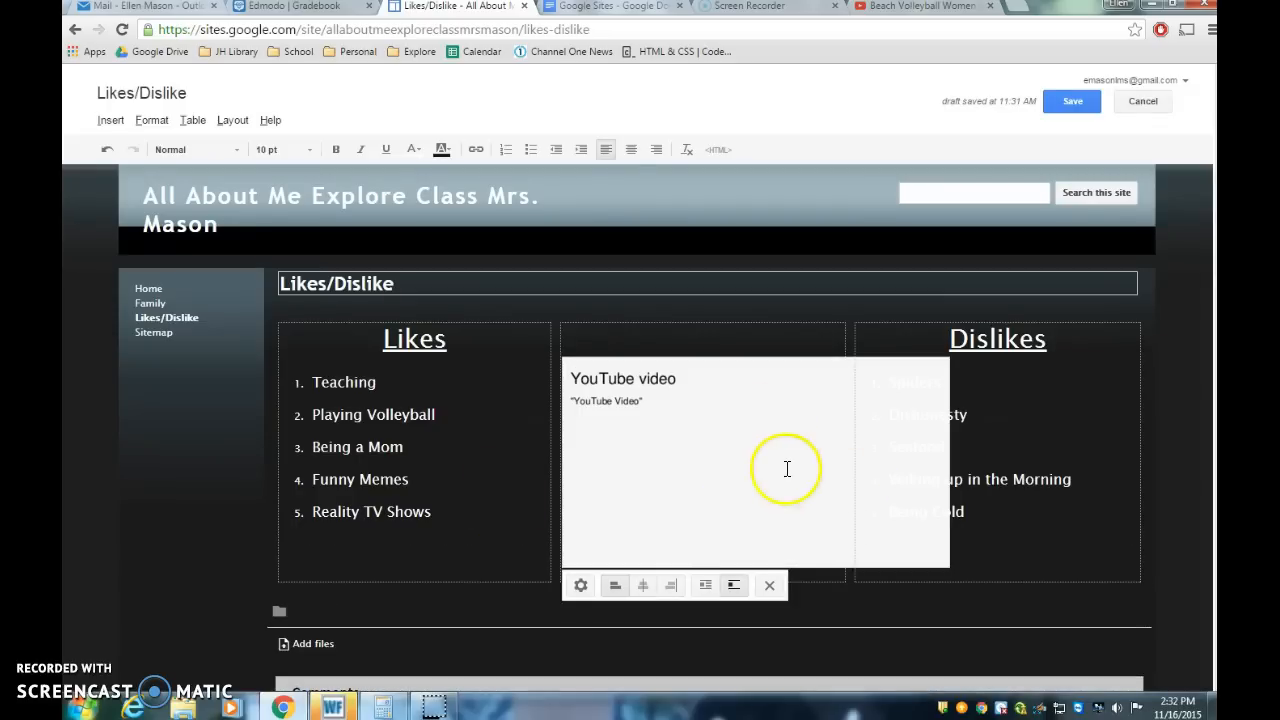
Step: Change the video's size to custom 350 x 200 in its properties
{"action": "left_click", "coordinate": [786, 496]}
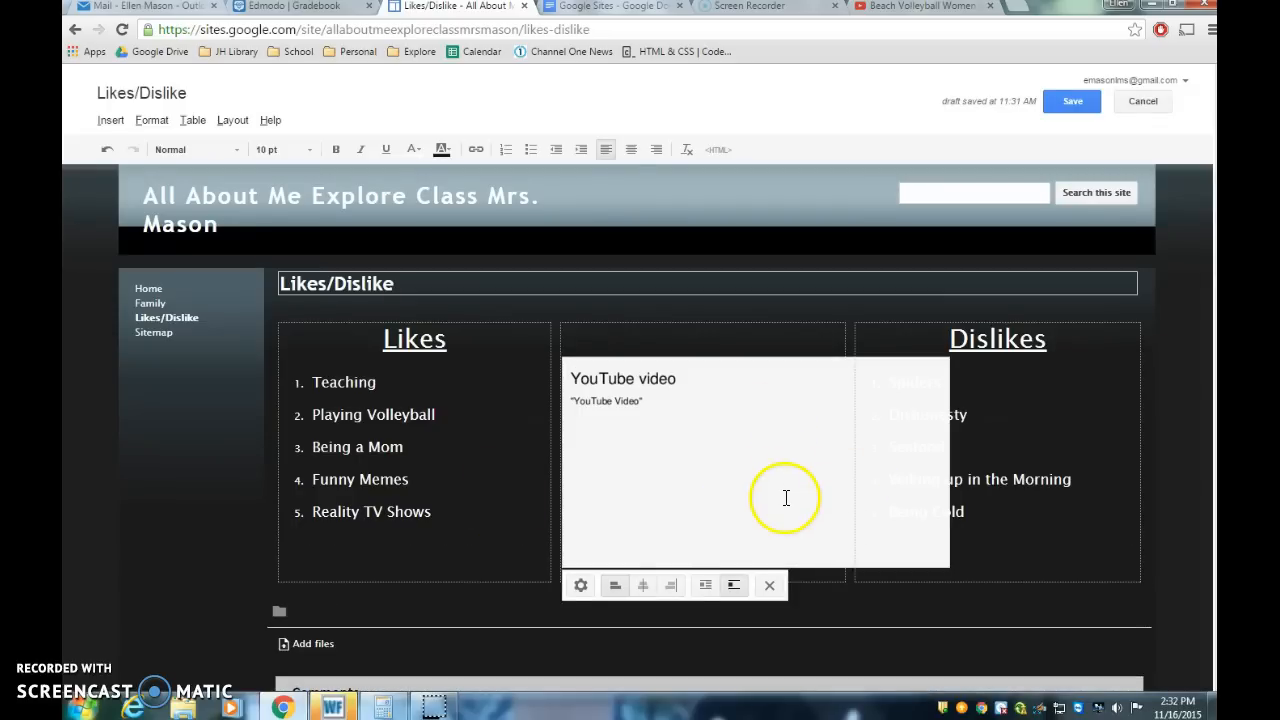
{"action": "left_click", "coordinate": [580, 586]}
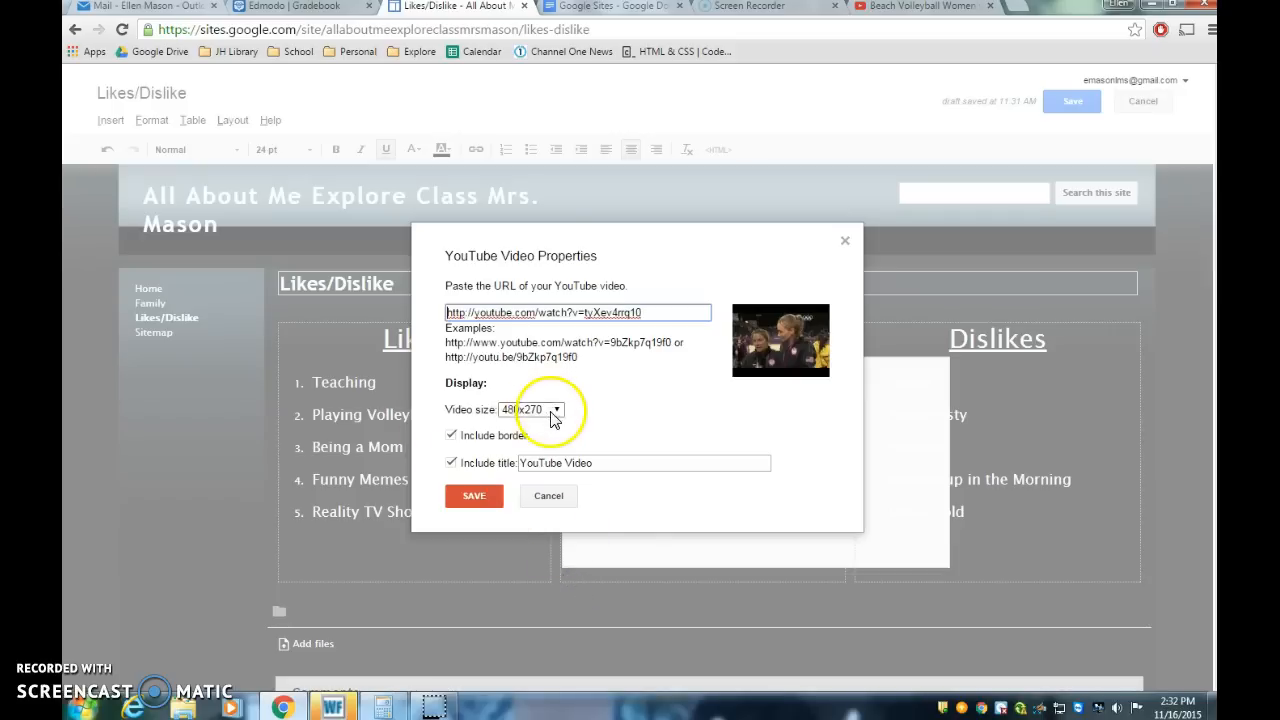
{"action": "left_click", "coordinate": [557, 410]}
{"action": "left_click", "coordinate": [536, 440]}
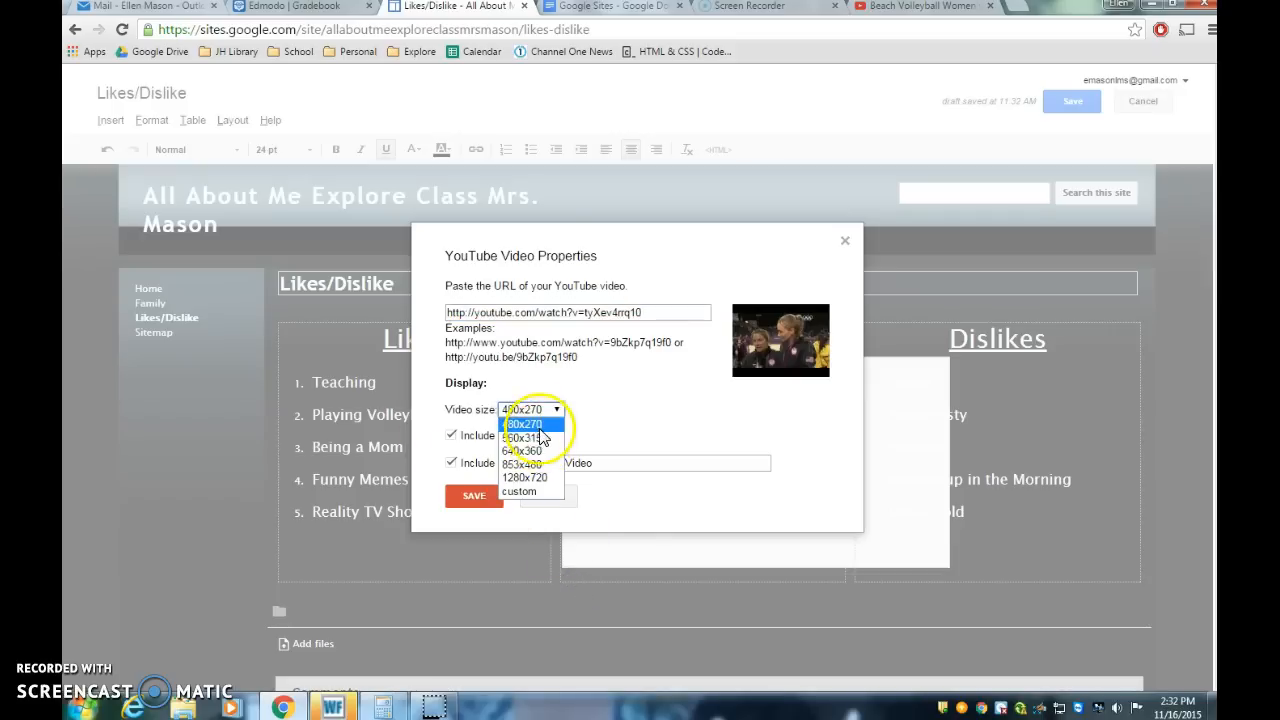
{"action": "left_click", "coordinate": [536, 492]}
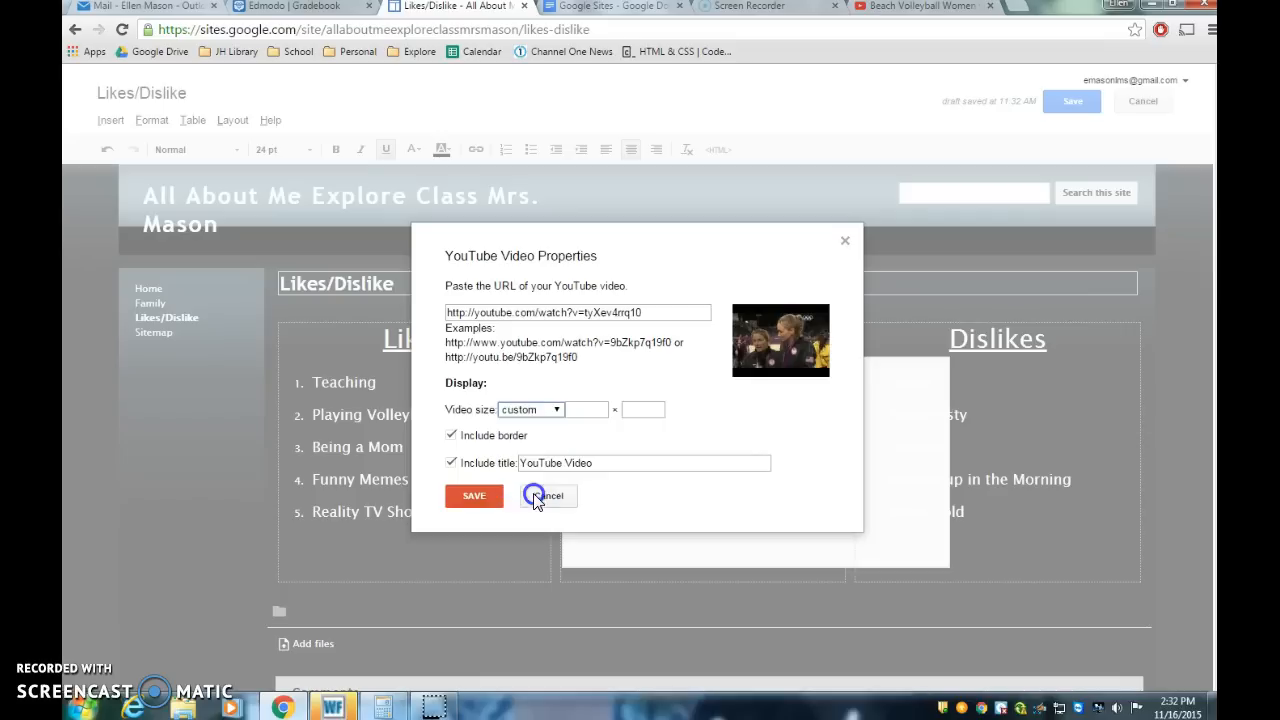
{"action": "left_click", "coordinate": [583, 412]}
{"action": "type", "text": "350"}
{"action": "left_click", "coordinate": [638, 410]}
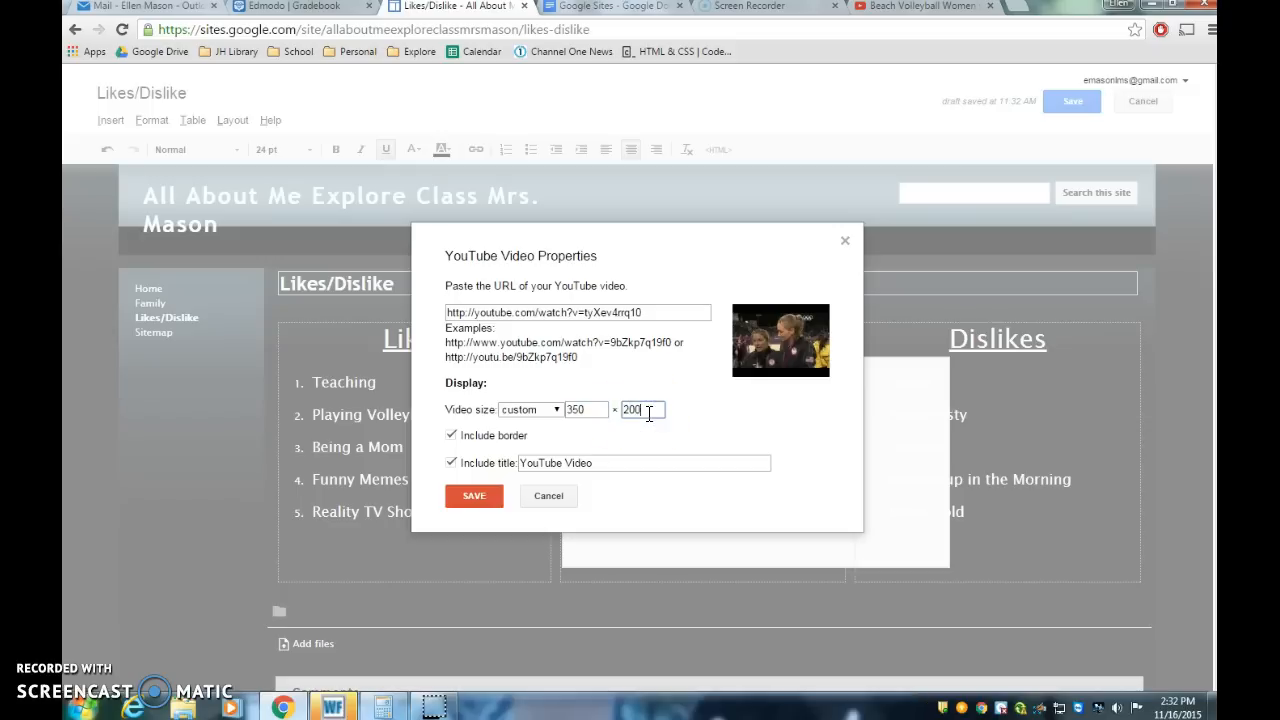
{"action": "left_click", "coordinate": [484, 501]}
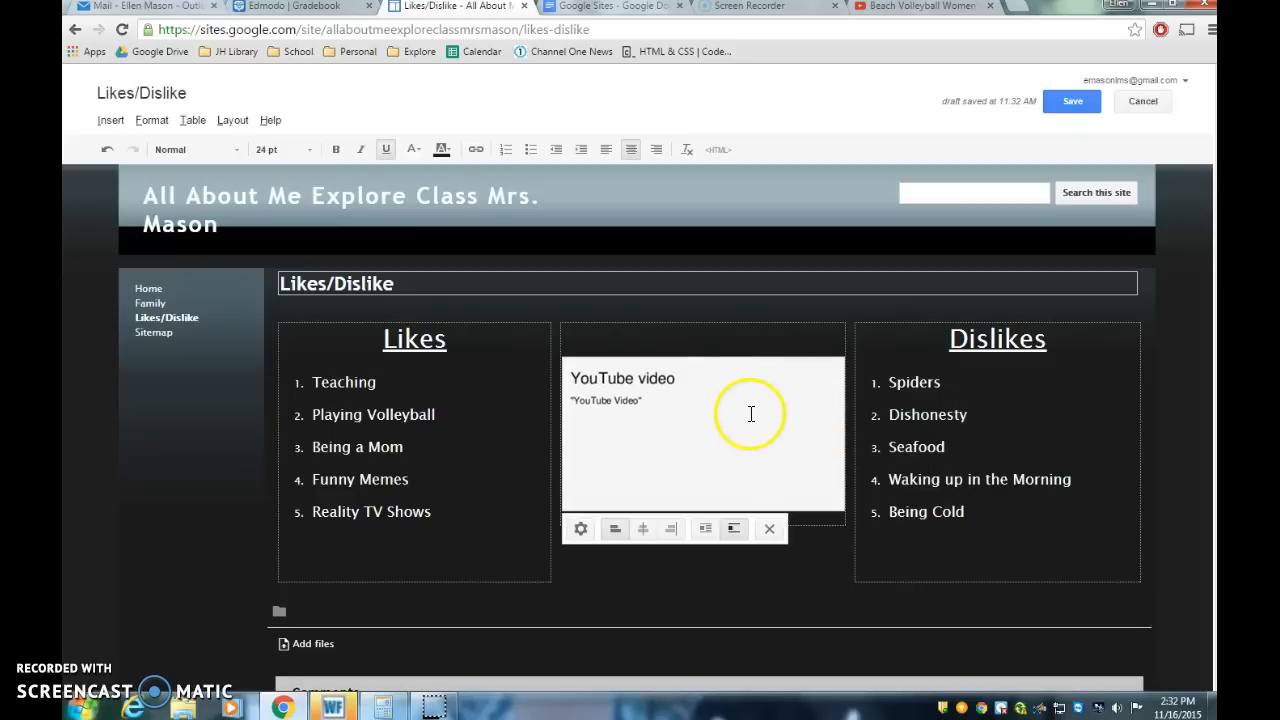
Step: Check the assignment instruction about video descriptions and return to the site editor
{"action": "left_click", "coordinate": [634, 423]}
{"action": "left_click", "coordinate": [677, 440]}
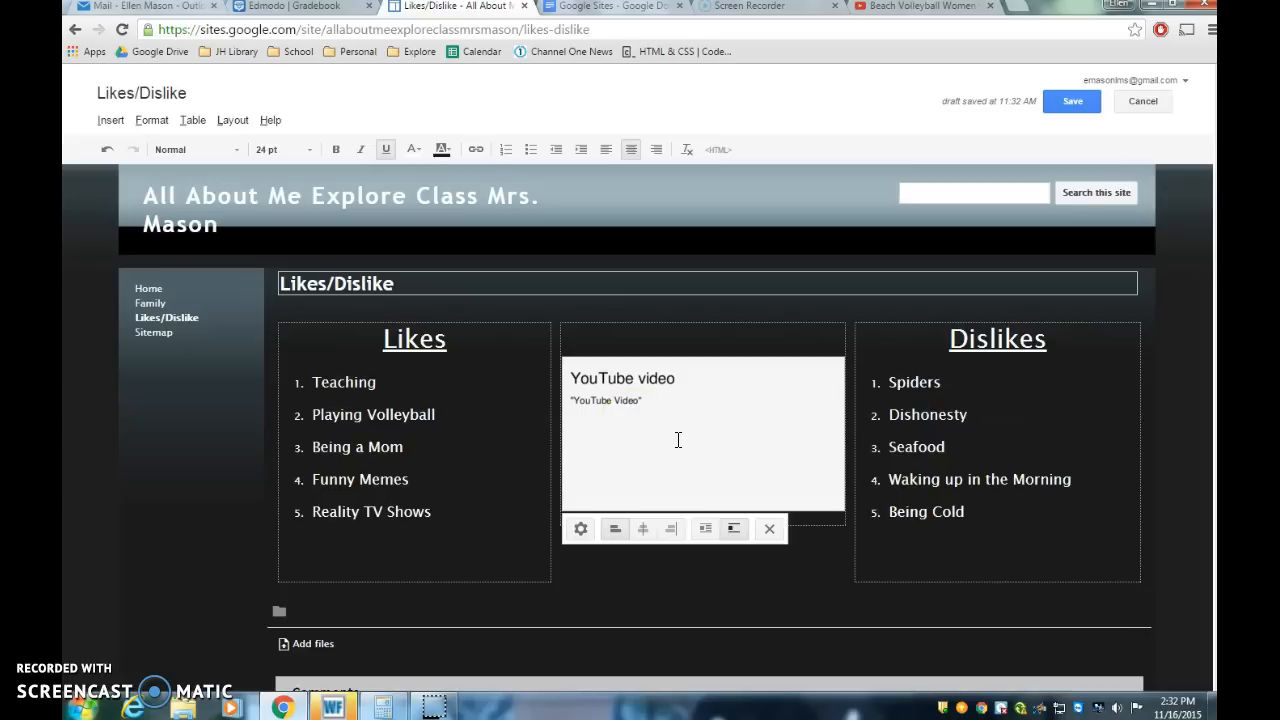
{"action": "left_click", "coordinate": [677, 432]}
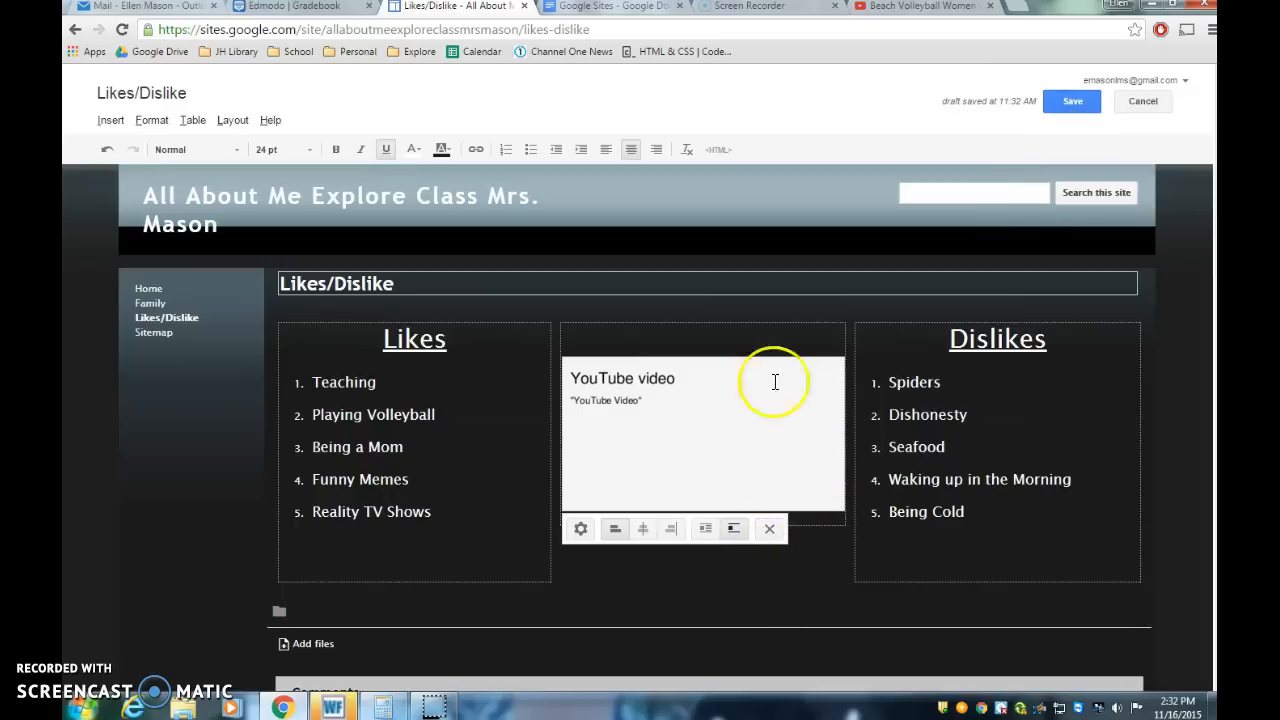
{"action": "left_click", "coordinate": [818, 518]}
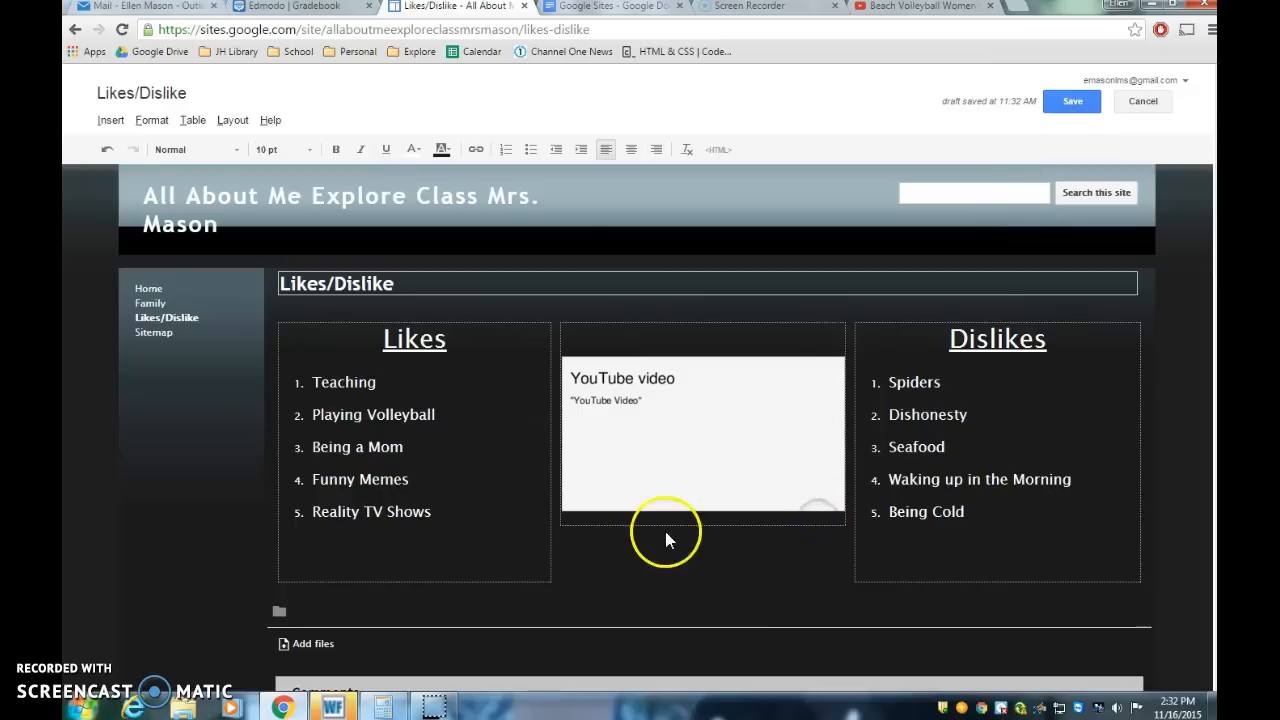
{"action": "left_click", "coordinate": [600, 10]}
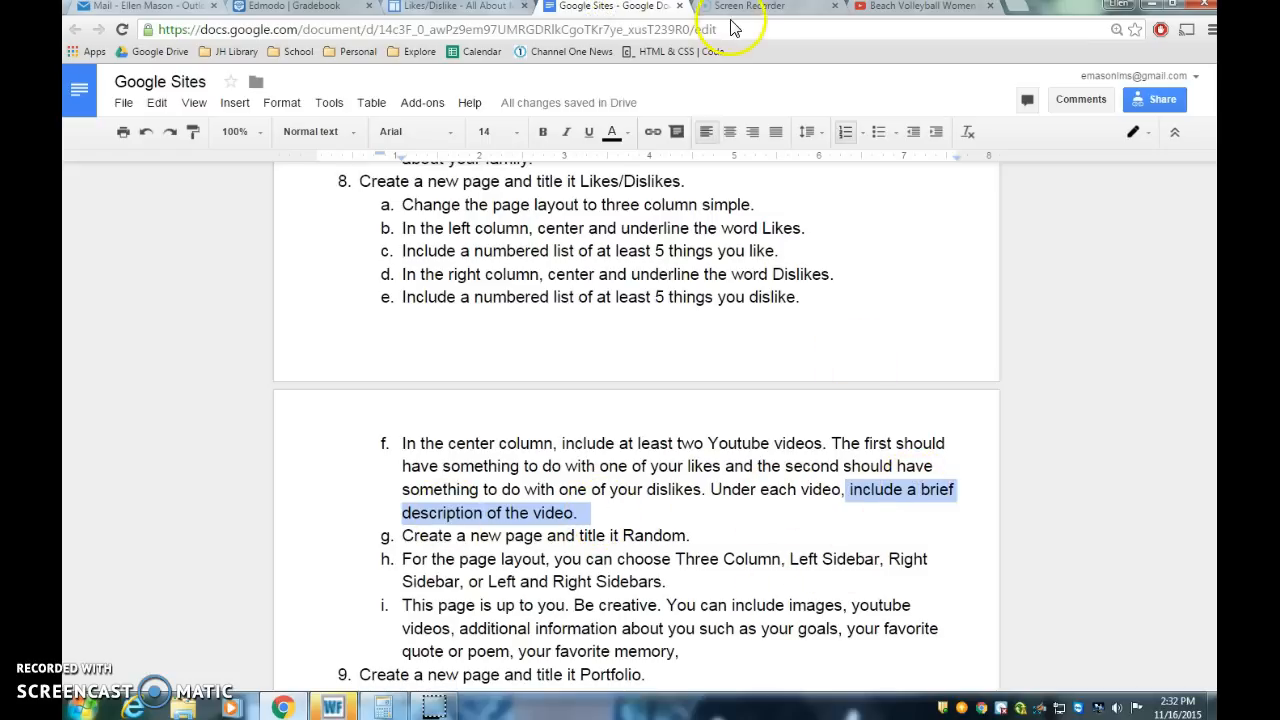
{"action": "left_click", "coordinate": [464, 8]}
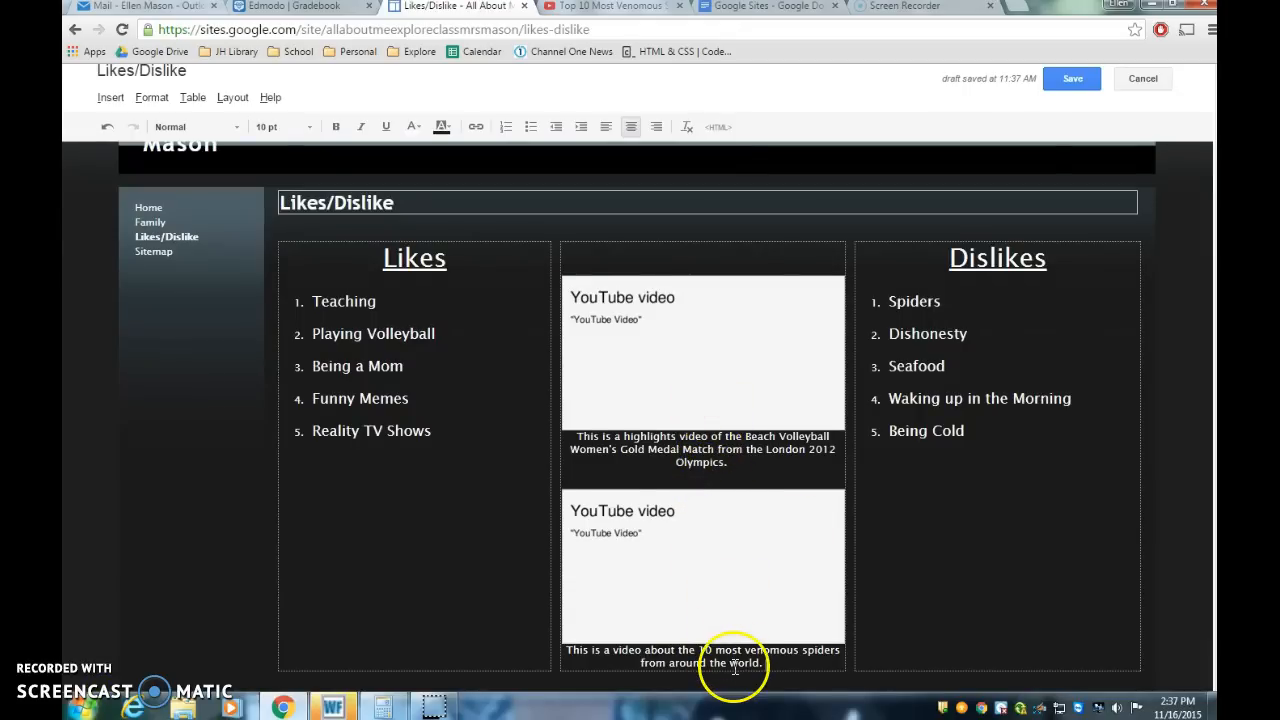
Step: Save the Likes/Dislike page with both videos and their descriptions
{"action": "left_click", "coordinate": [733, 465]}
{"action": "left_click_drag", "start_coordinate": [650, 465], "coordinate": [581, 436]}
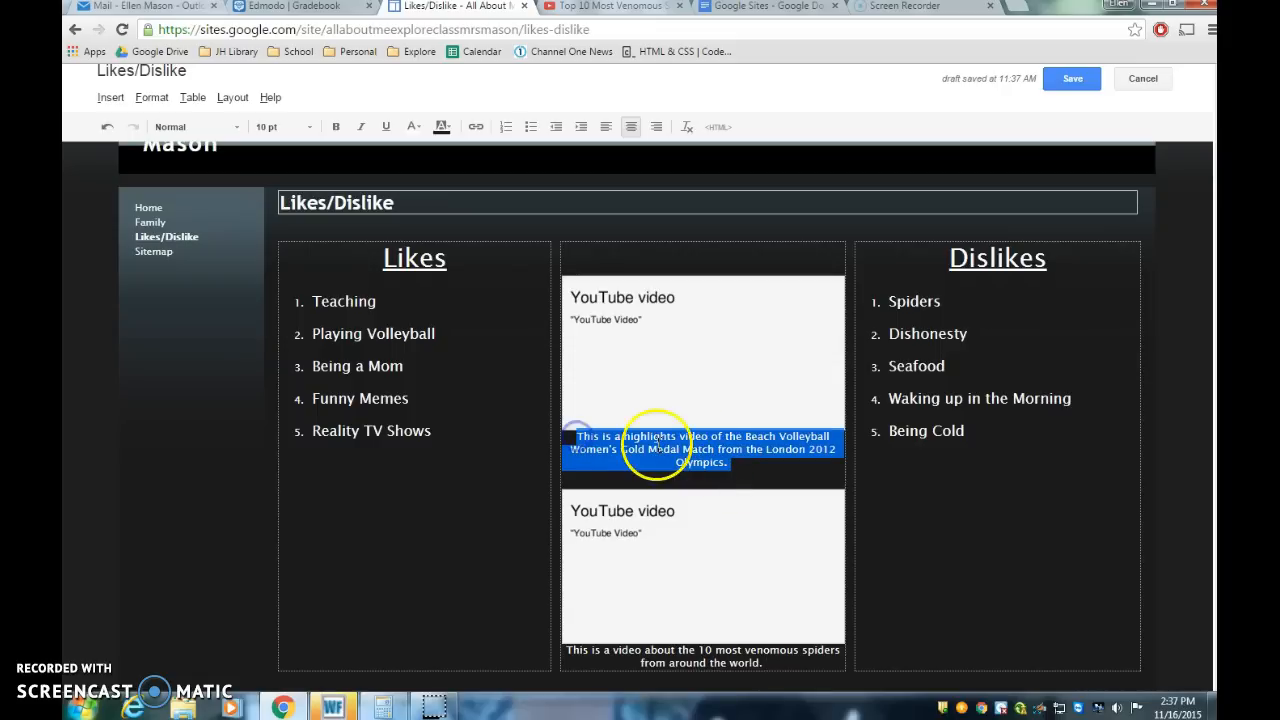
{"action": "left_click", "coordinate": [764, 470]}
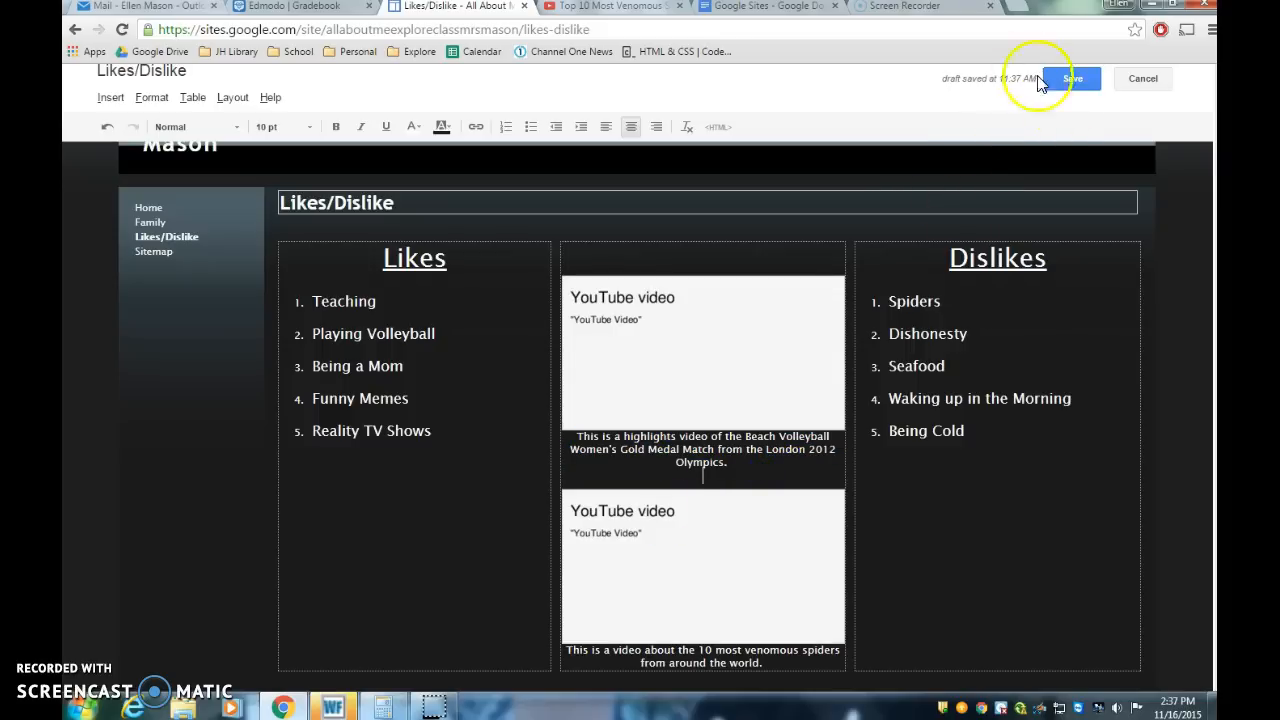
{"action": "left_click", "coordinate": [1074, 82]}
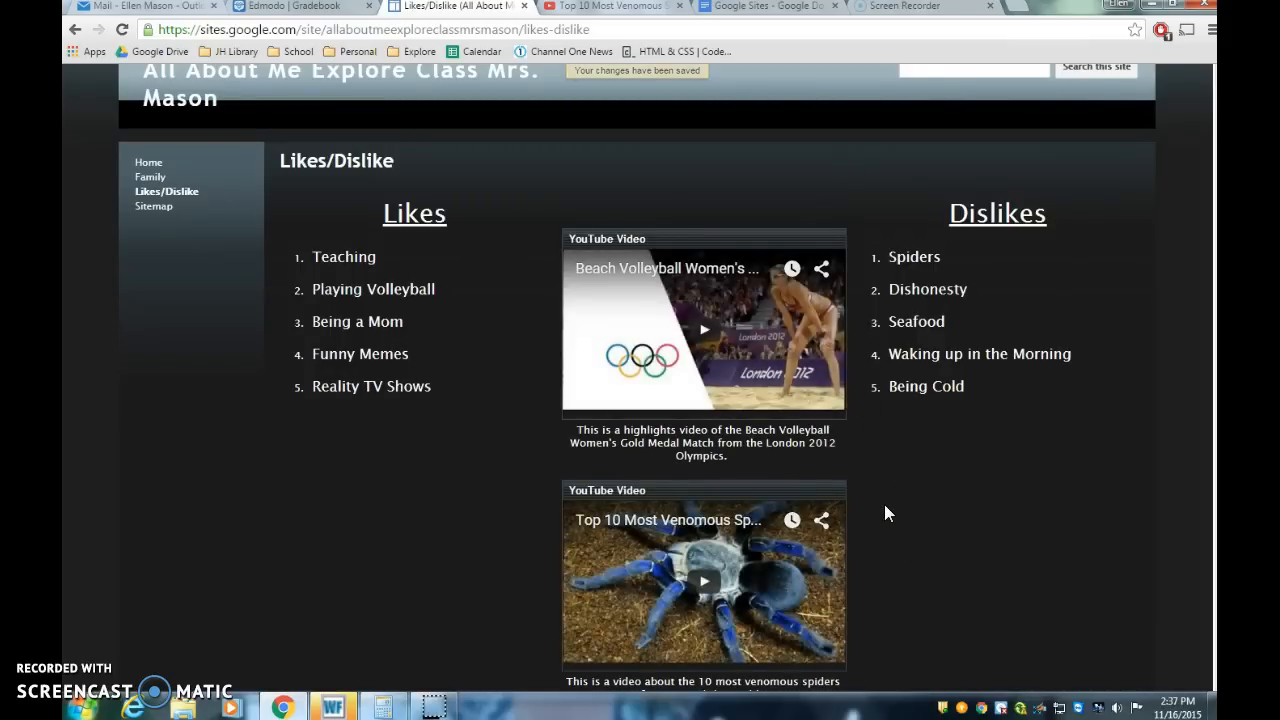
{"action": "scroll", "coordinate": [884, 513], "scroll_direction": "down", "scroll_amount": 3}
{"action": "scroll", "coordinate": [884, 513], "scroll_direction": "up", "scroll_amount": 3}
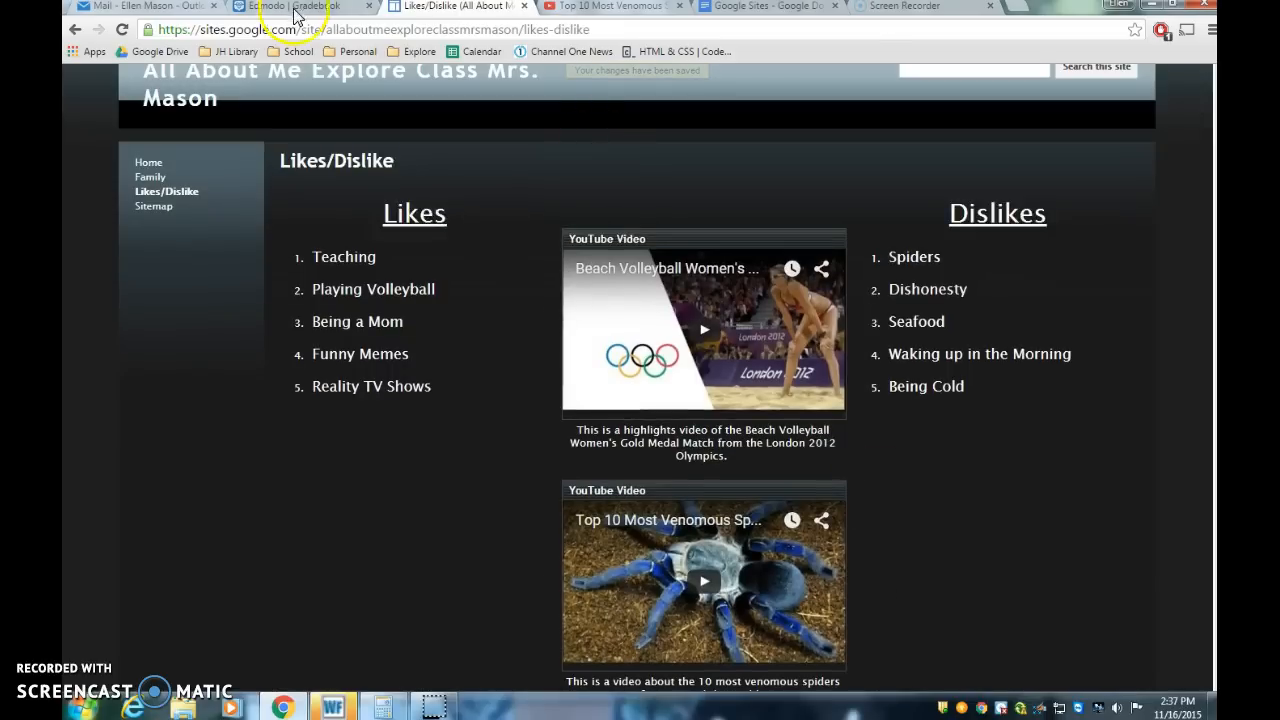
Step: Review the assignment instructions for the Random and Portfolio pages
{"action": "left_click", "coordinate": [776, 8]}
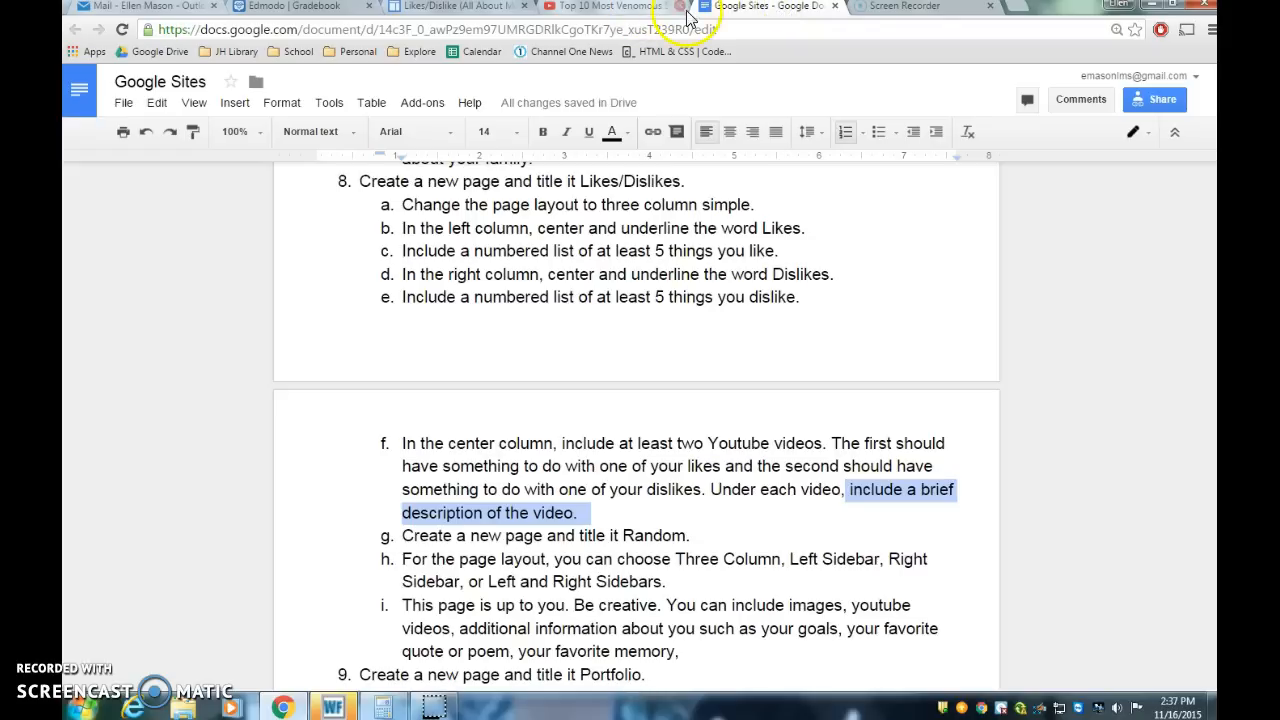
{"action": "left_click", "coordinate": [680, 8]}
{"action": "left_click", "coordinate": [625, 540]}
{"action": "scroll", "coordinate": [625, 540], "scroll_direction": "down", "scroll_amount": 1}
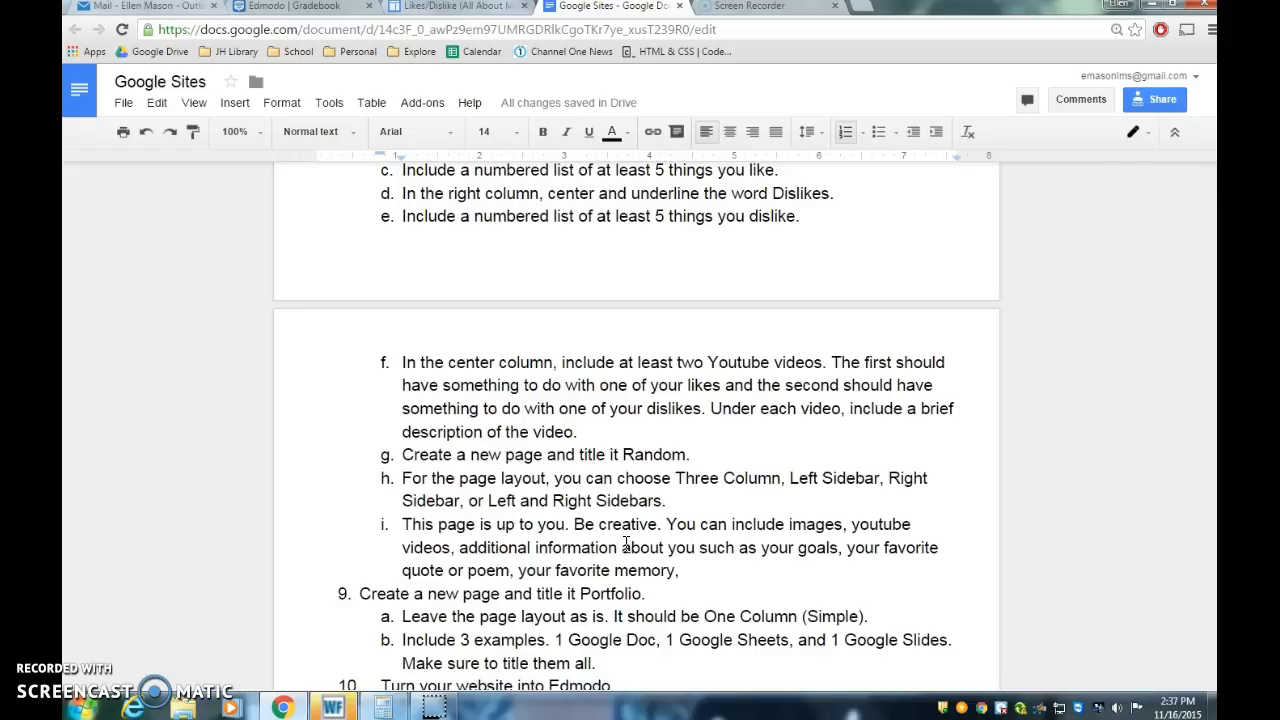
{"action": "left_click_drag", "start_coordinate": [400, 455], "coordinate": [704, 451]}
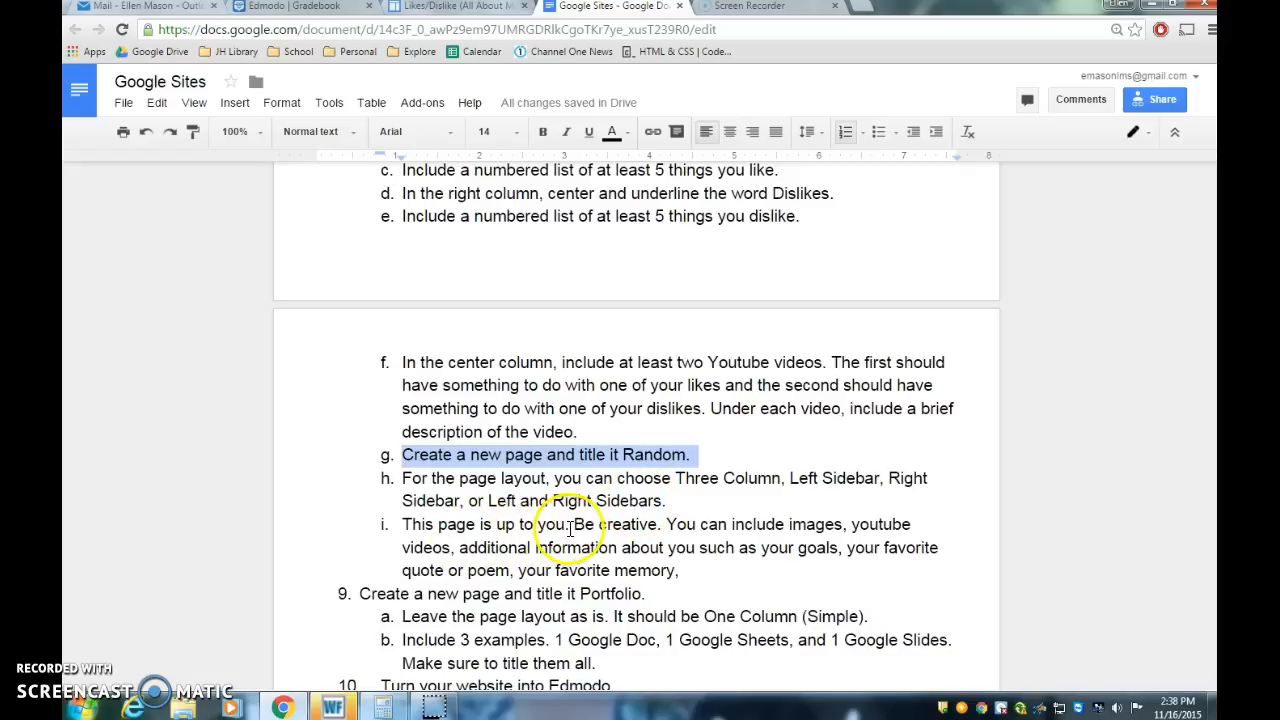
{"action": "left_click_drag", "start_coordinate": [666, 524], "coordinate": [683, 566]}
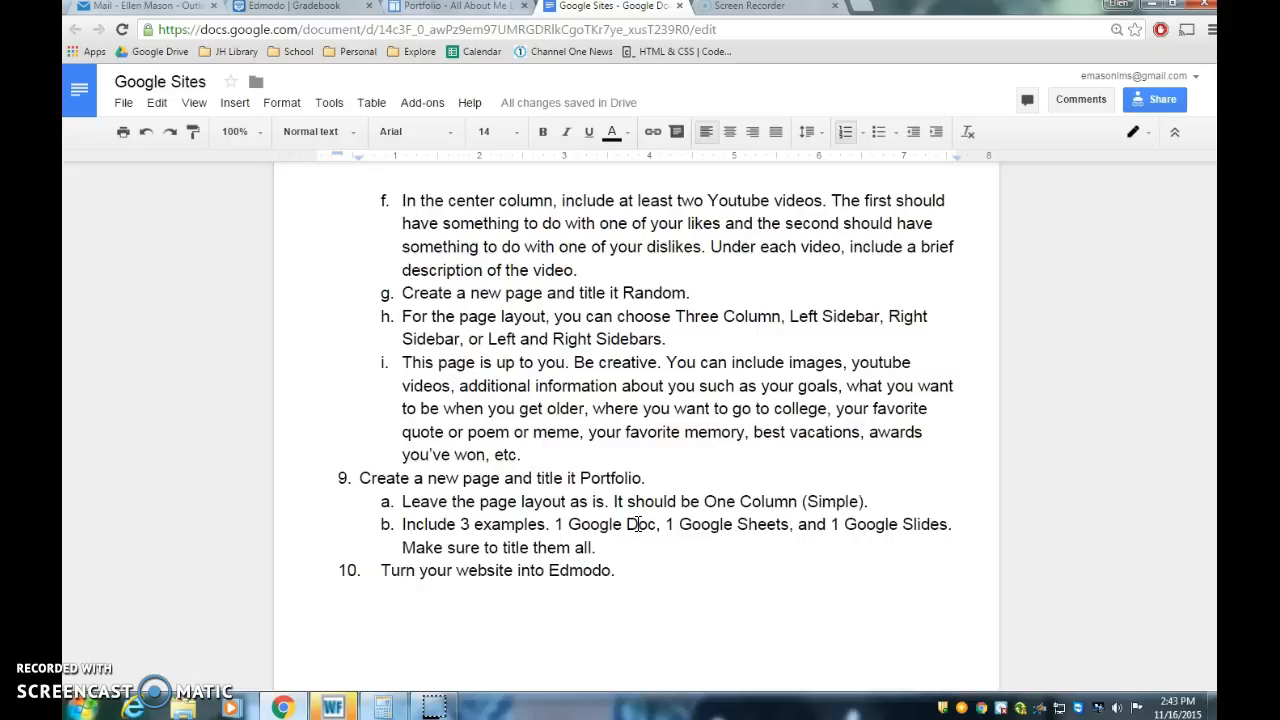
Step: Open the Portfolio page for editing, keeping its one-column layout
{"action": "left_click", "coordinate": [458, 8]}
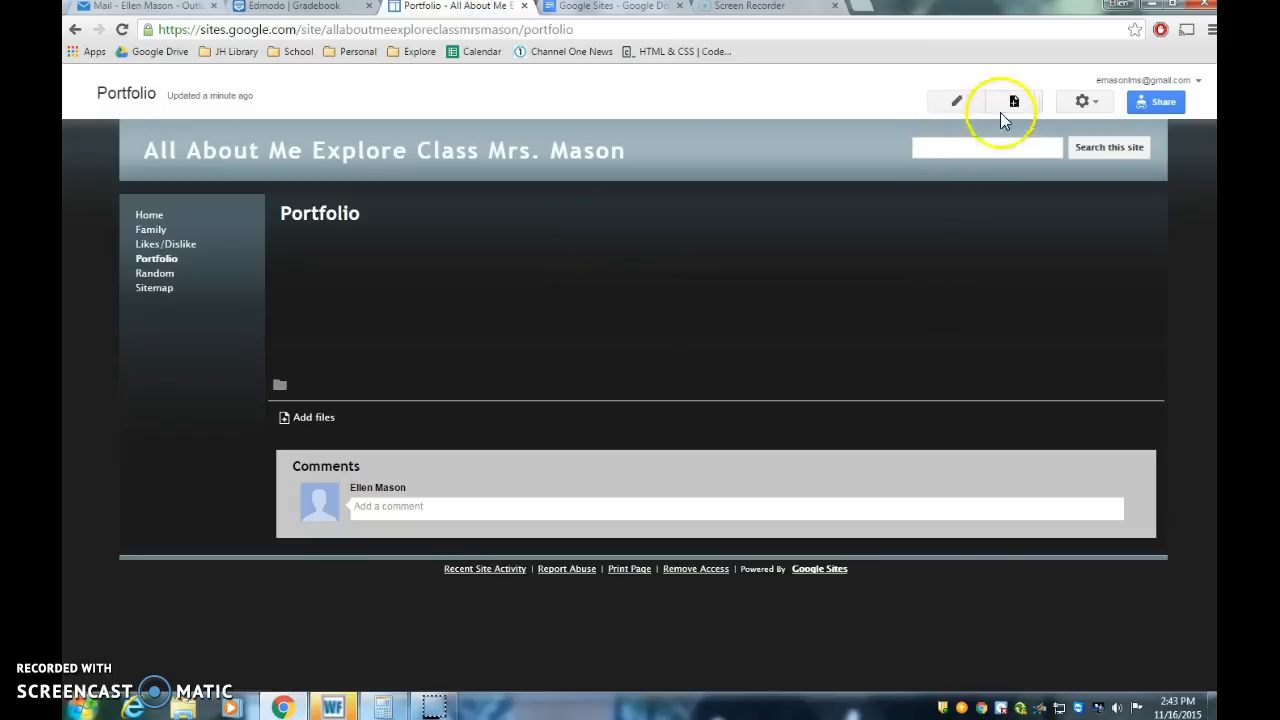
{"action": "left_click", "coordinate": [947, 108]}
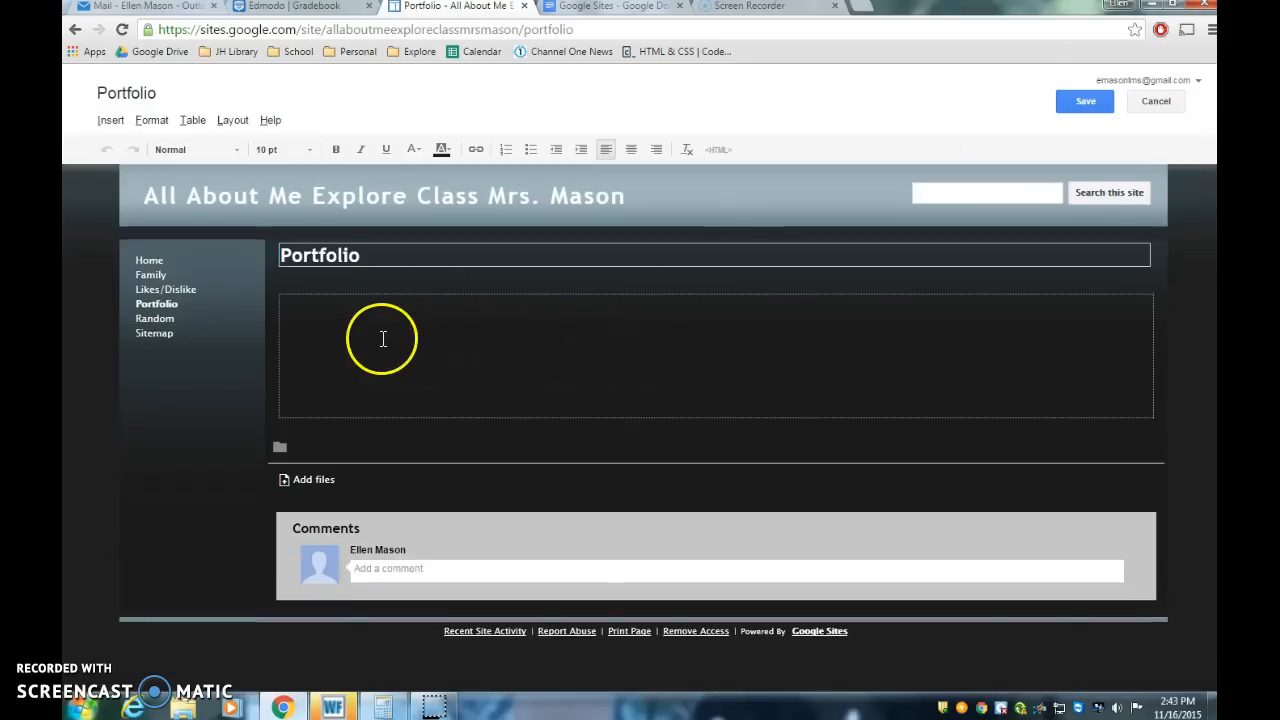
{"action": "left_click", "coordinate": [231, 121]}
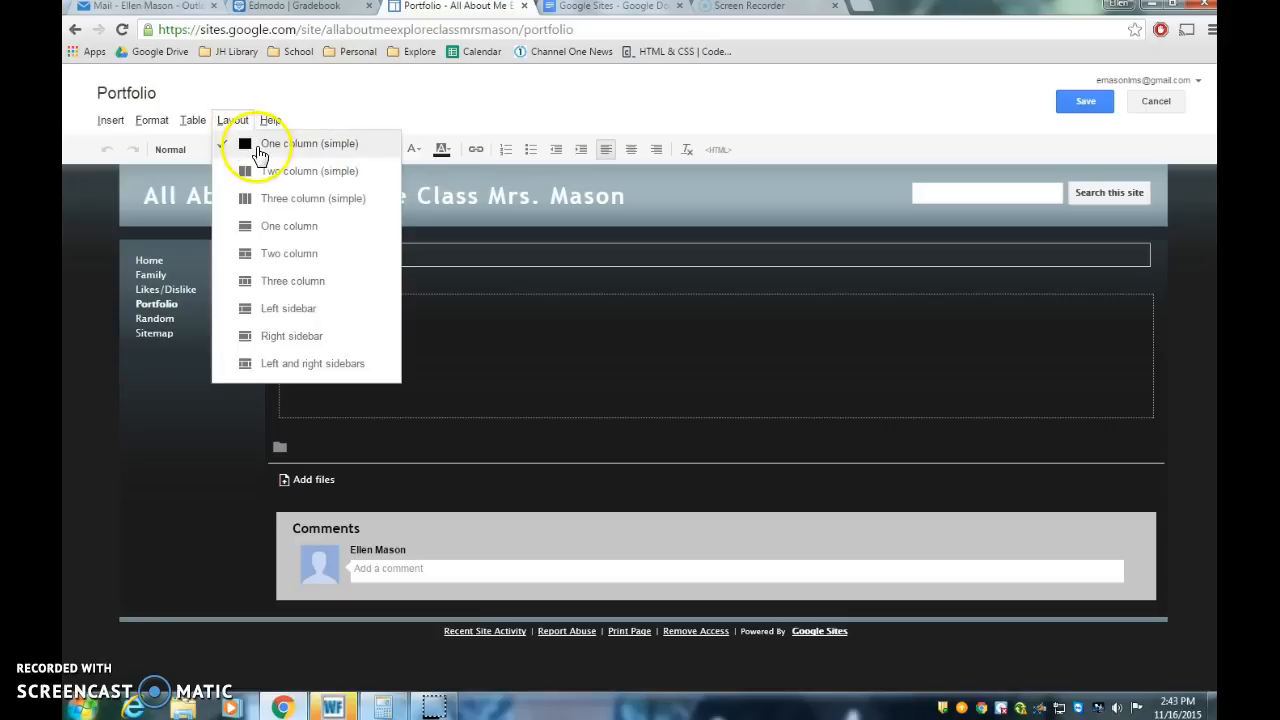
{"action": "left_click", "coordinate": [532, 362]}
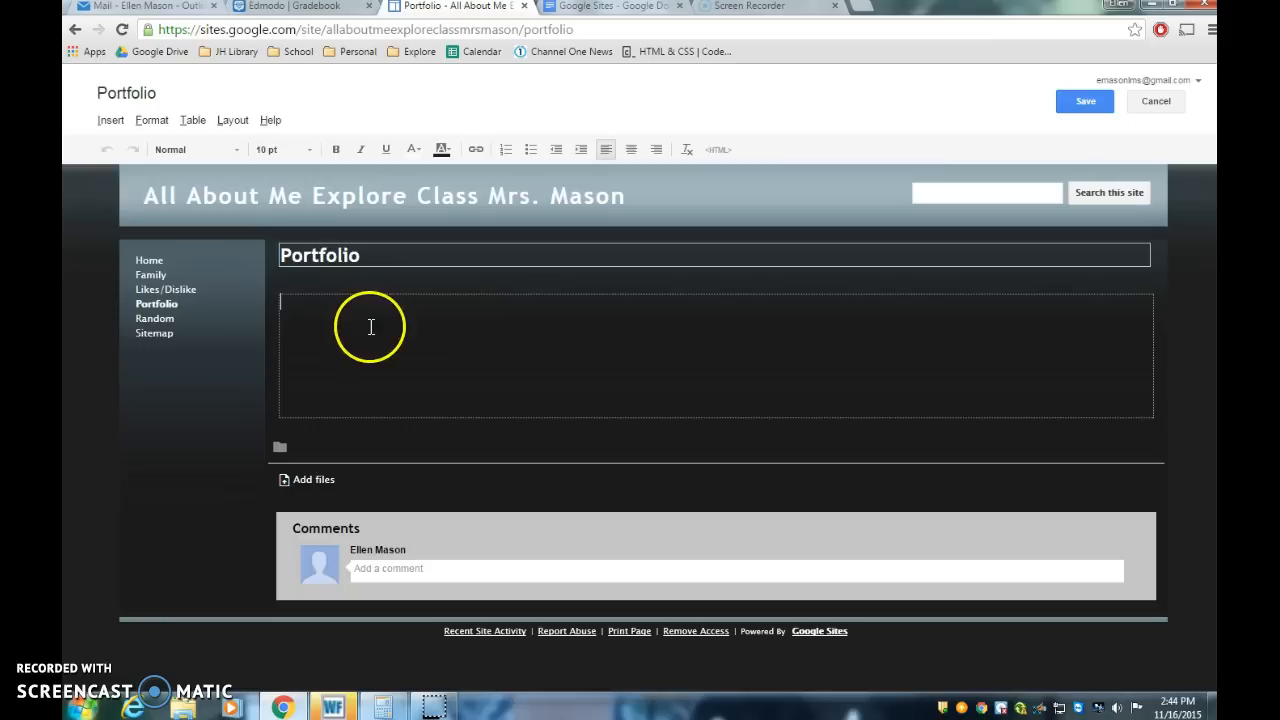
Step: Insert the Google document 'google docs Agenda' from Drive into the Portfolio page
{"action": "left_click", "coordinate": [112, 122]}
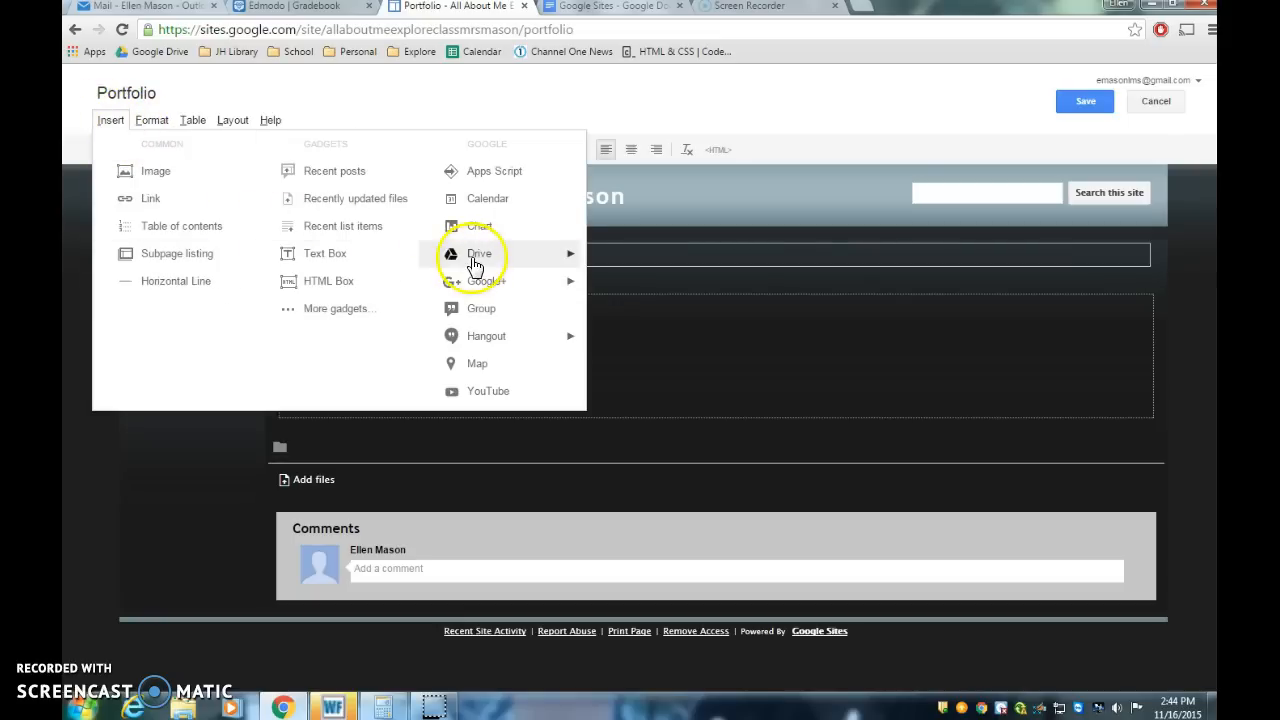
{"action": "mouse_move", "coordinate": [474, 258]}
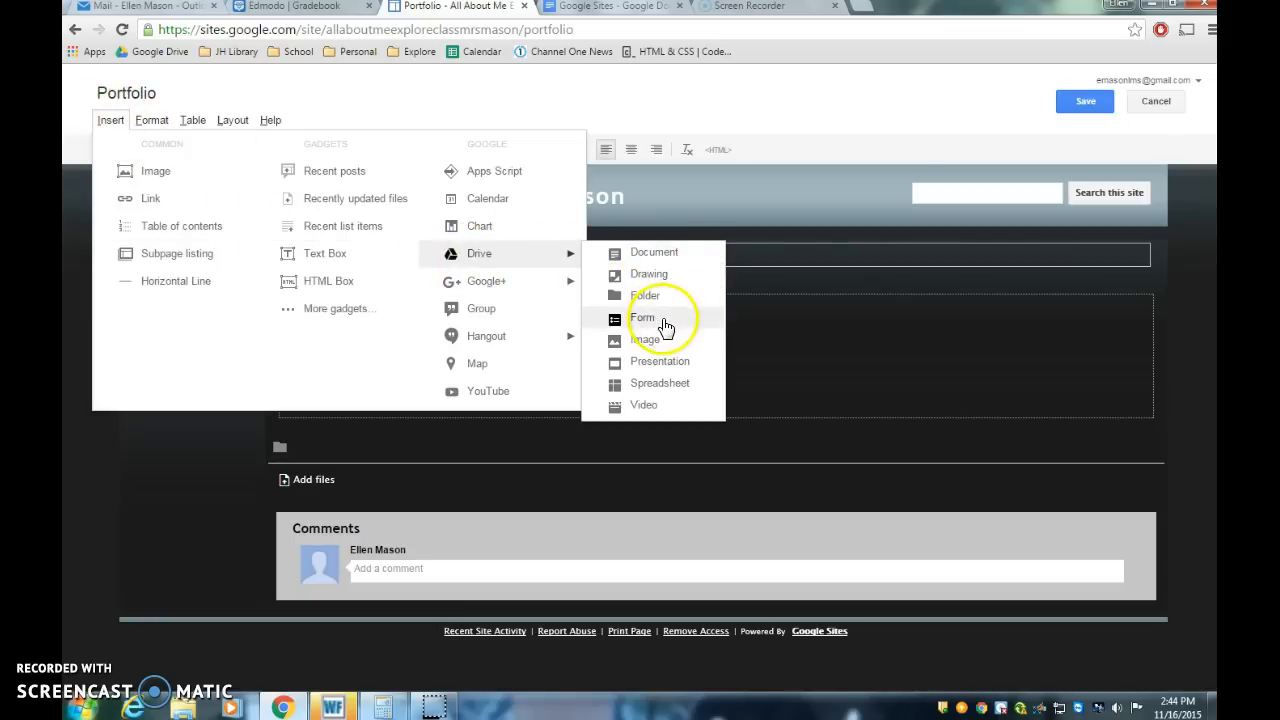
{"action": "left_click", "coordinate": [644, 252]}
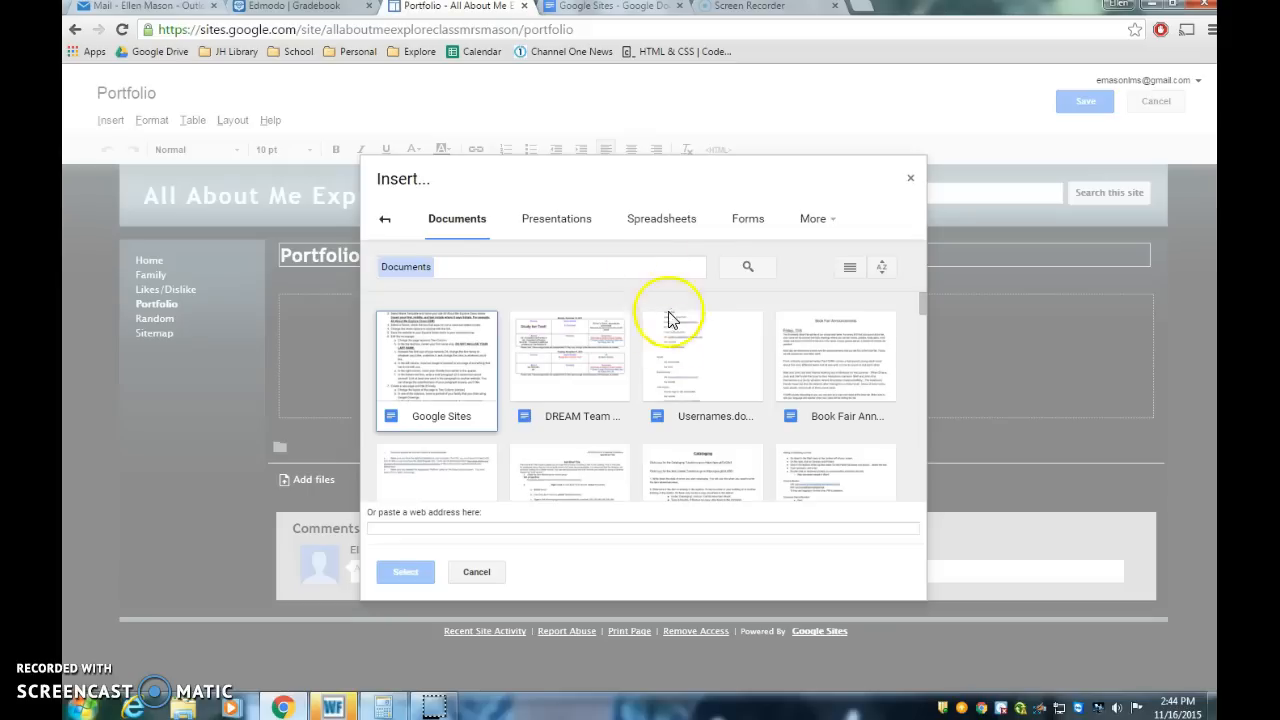
{"action": "scroll", "coordinate": [808, 432], "scroll_direction": "down", "scroll_amount": 3}
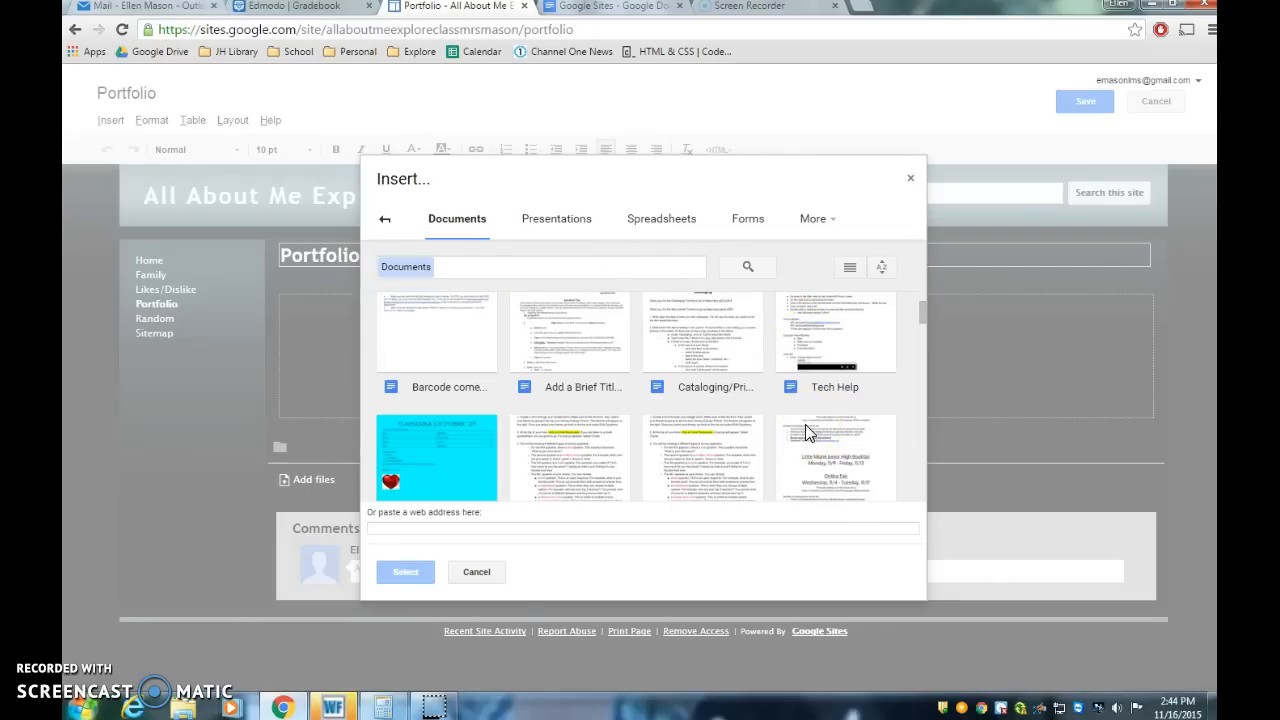
{"action": "scroll", "coordinate": [808, 432], "scroll_direction": "down", "scroll_amount": 3}
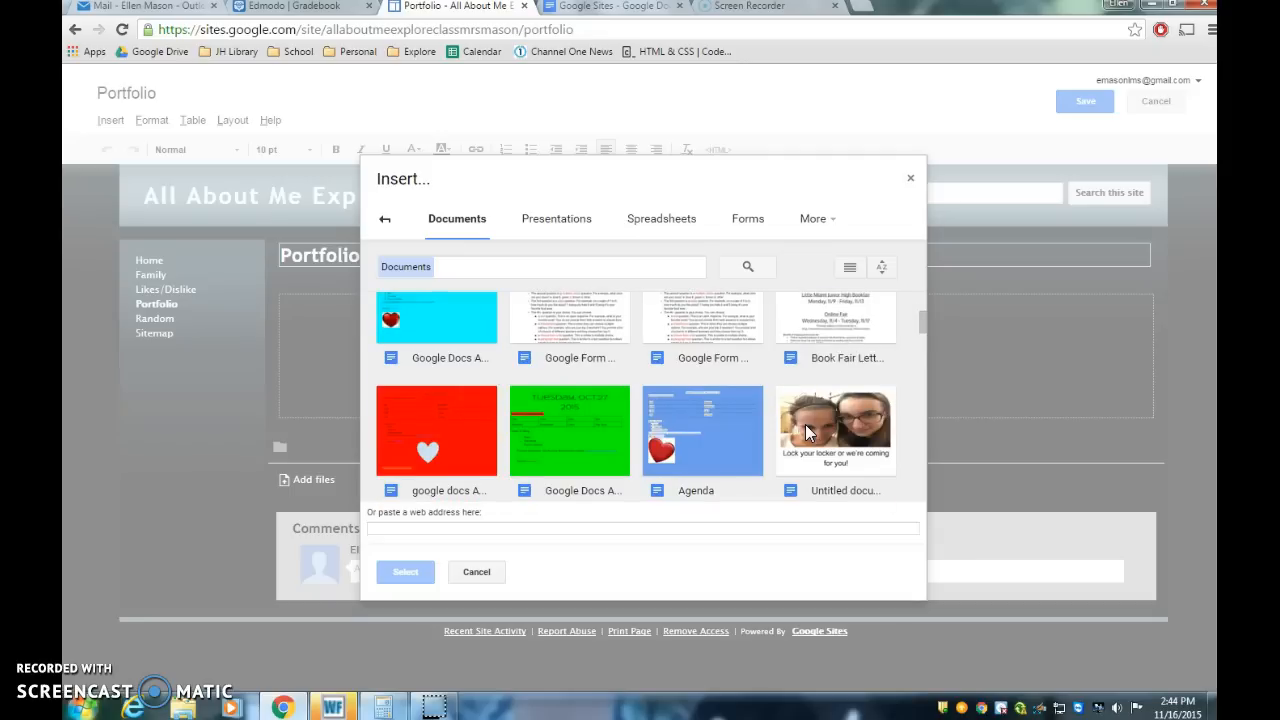
{"action": "left_click", "coordinate": [466, 431]}
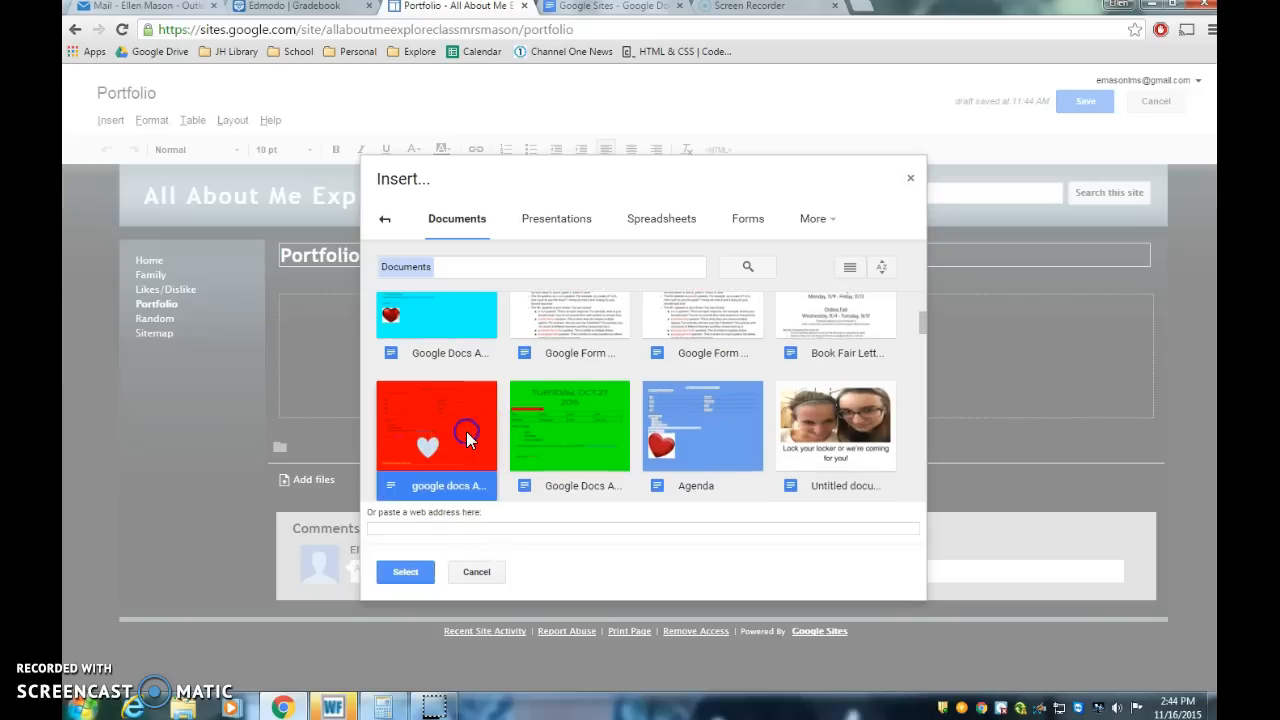
{"action": "left_click", "coordinate": [405, 575]}
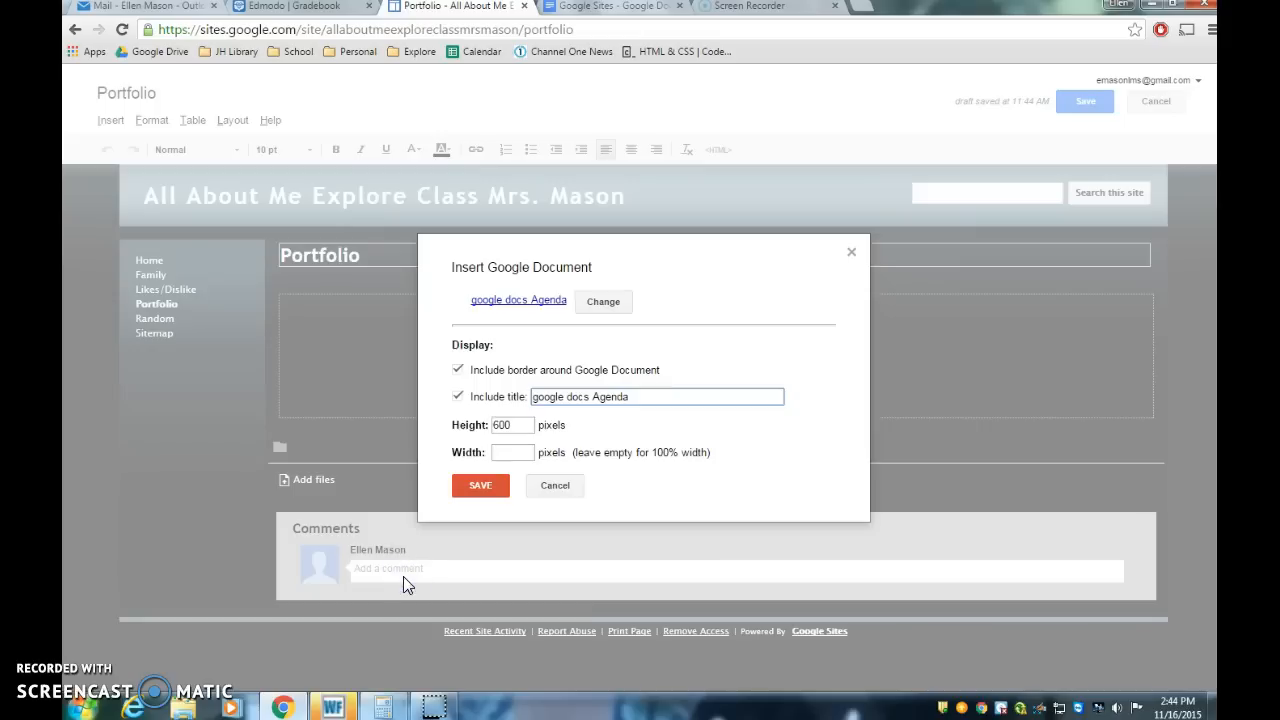
{"action": "left_click", "coordinate": [480, 486]}
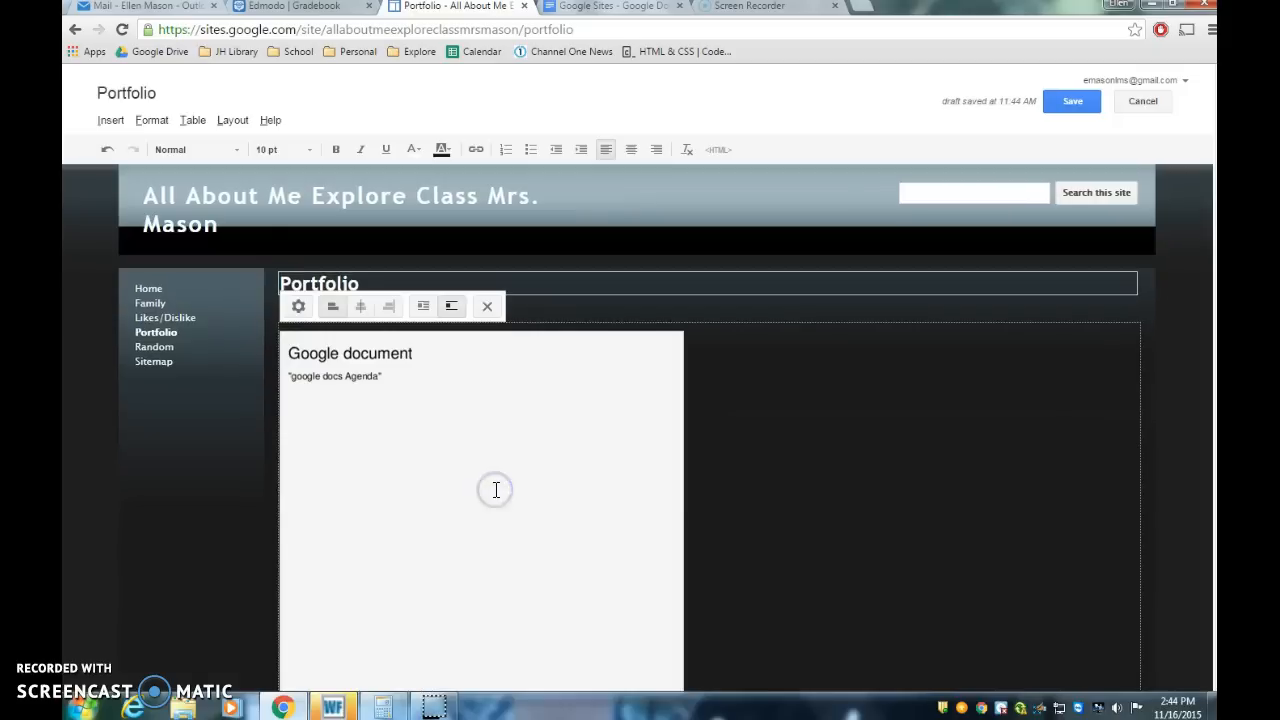
Step: Center the embedded 'google docs Agenda' document on the Portfolio page
{"action": "scroll", "coordinate": [591, 544], "scroll_direction": "down", "scroll_amount": 5}
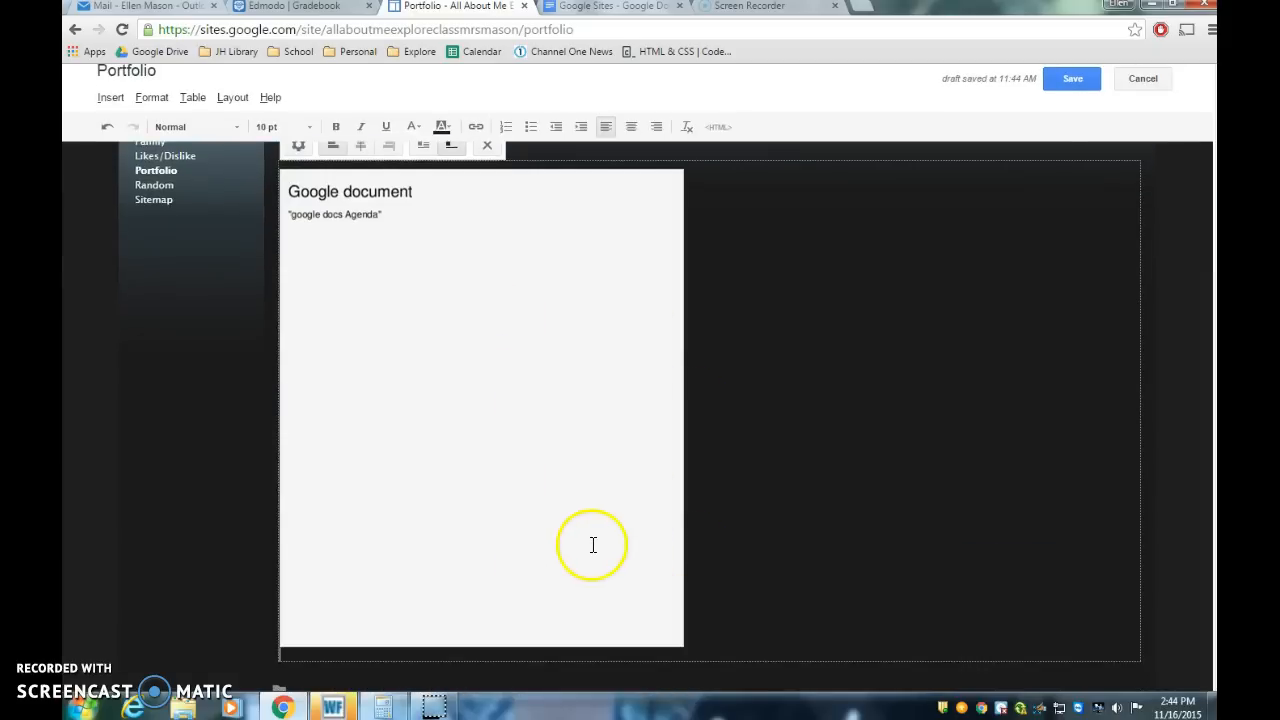
{"action": "scroll", "coordinate": [591, 544], "scroll_direction": "up", "scroll_amount": 4}
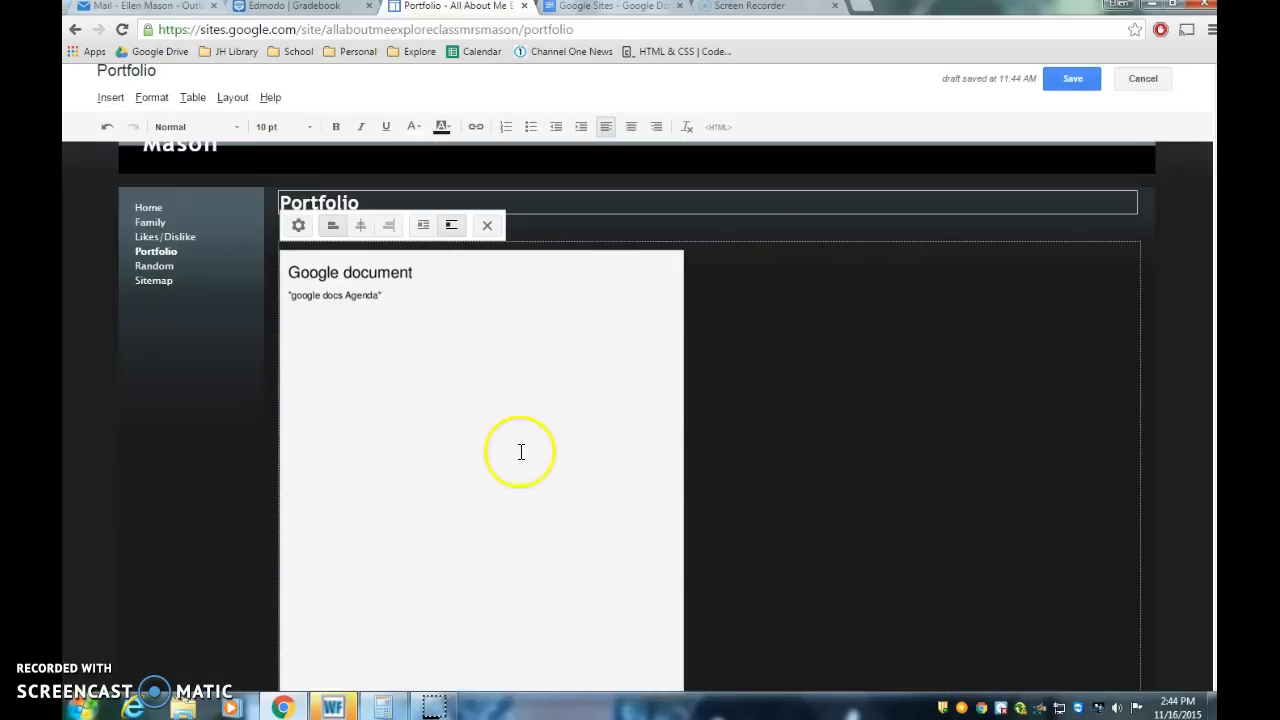
{"action": "left_click", "coordinate": [296, 226]}
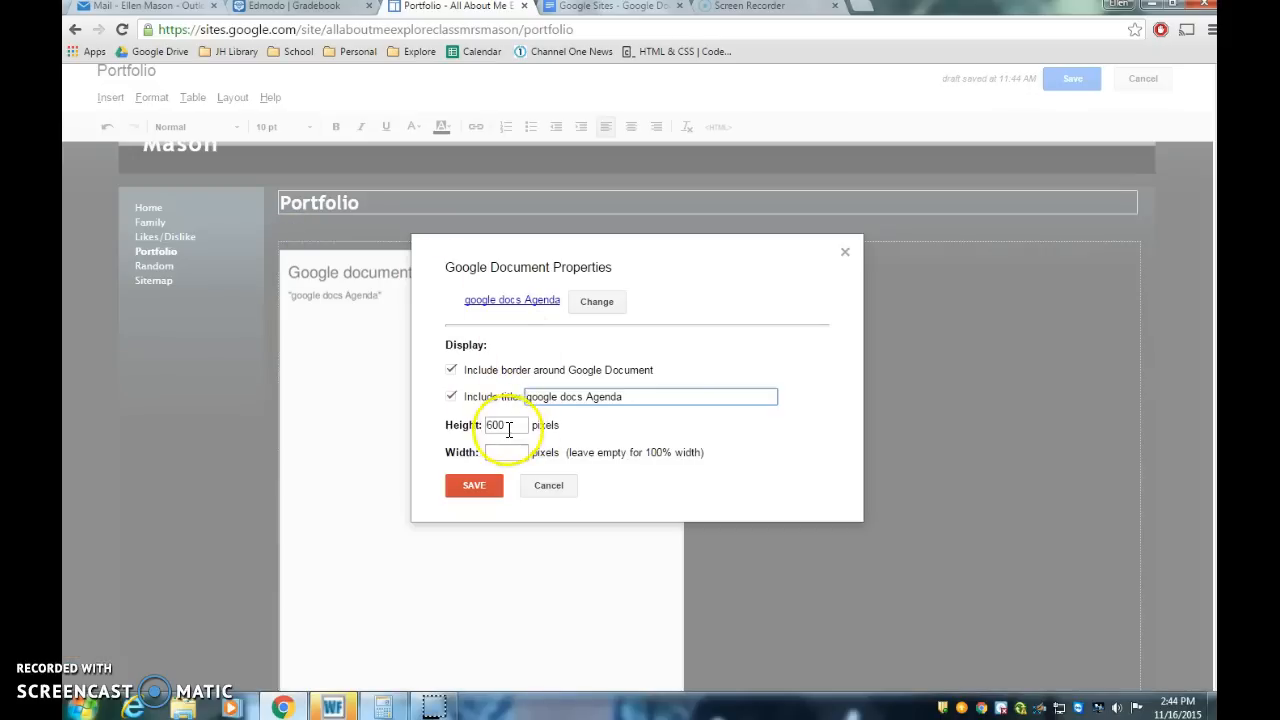
{"action": "left_click", "coordinate": [476, 485]}
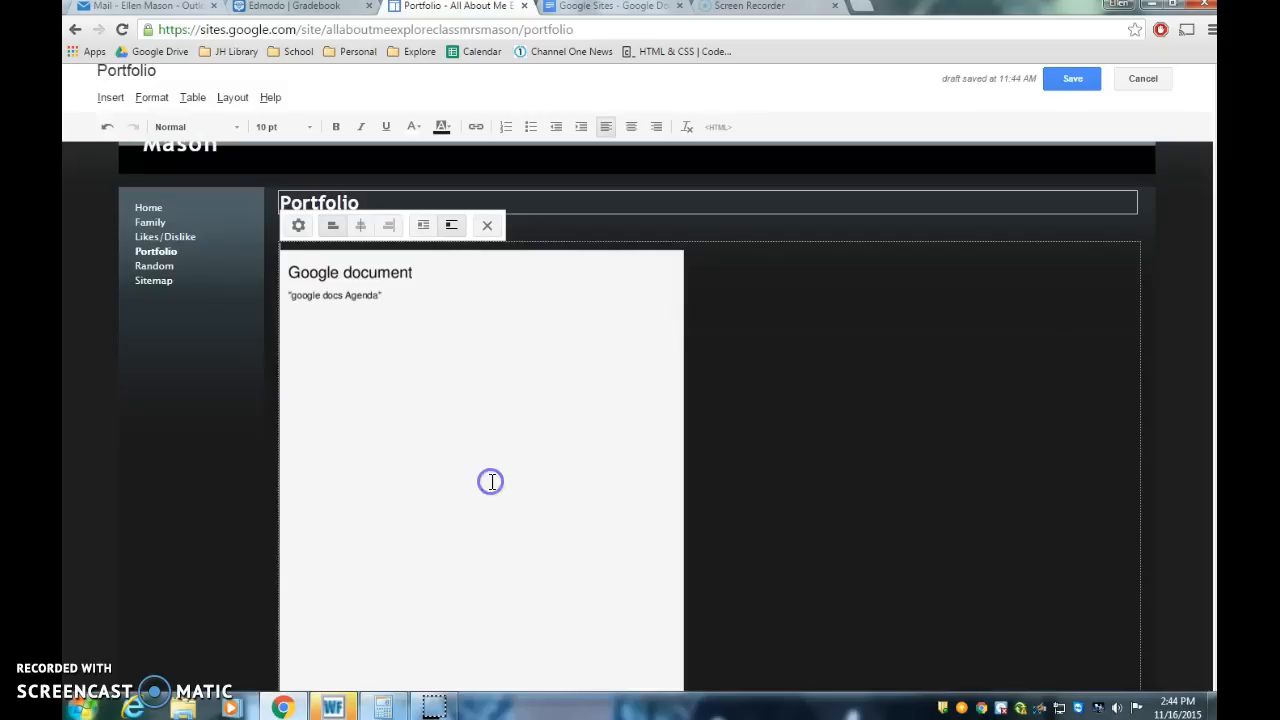
{"action": "left_click", "coordinate": [361, 226]}
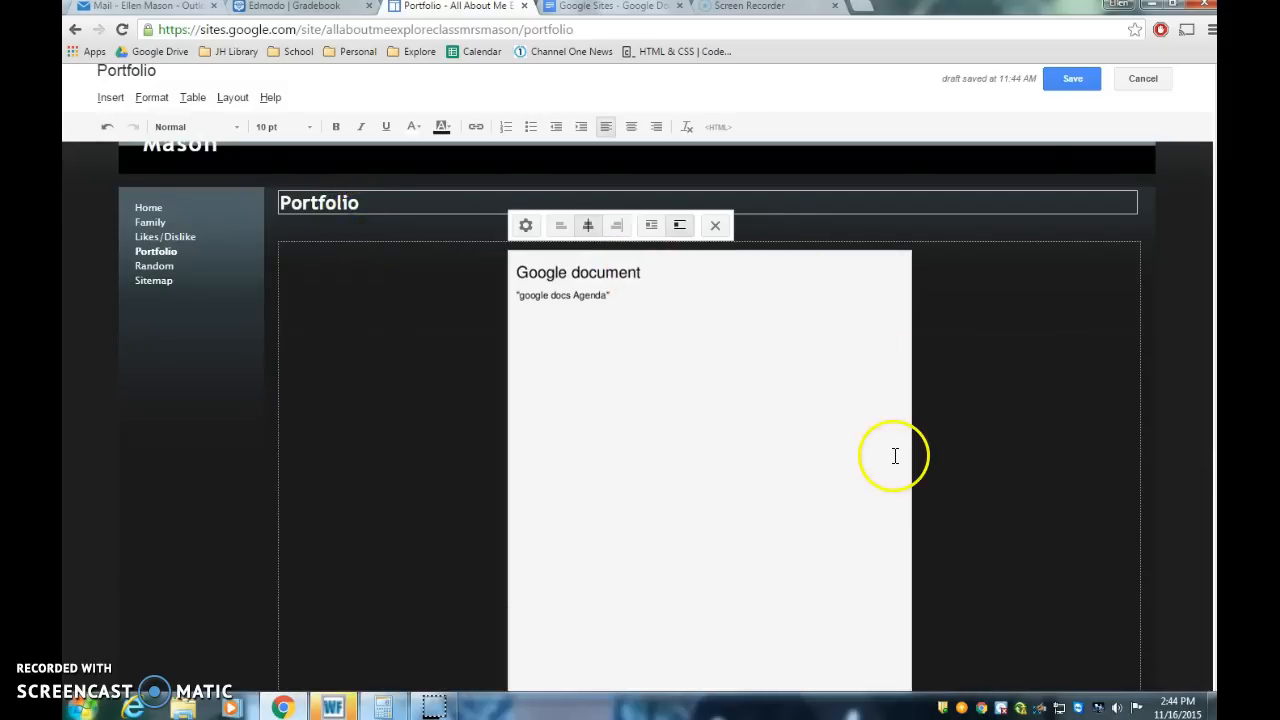
Step: Add the title 'Google Docs Agenda' on a line below the embedded document
{"action": "scroll", "coordinate": [895, 459], "scroll_direction": "down", "scroll_amount": 3}
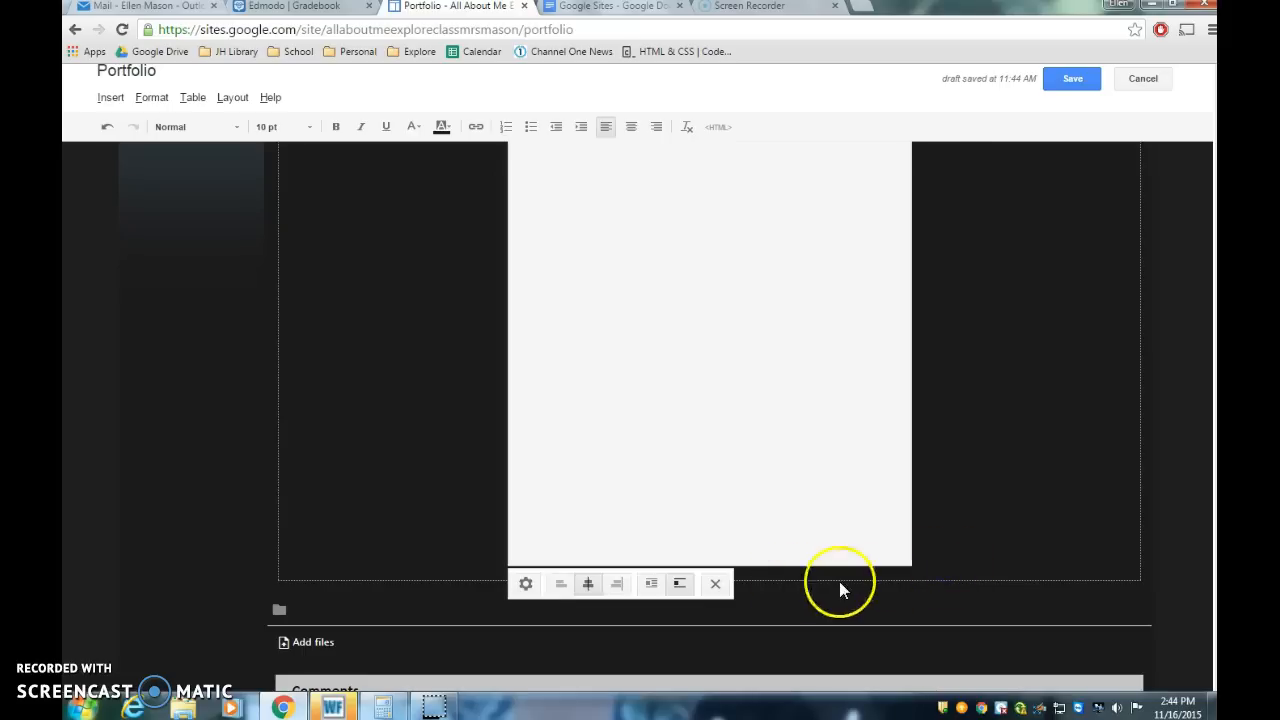
{"action": "double_click", "coordinate": [969, 537]}
{"action": "left_click", "coordinate": [969, 537]}
{"action": "left_click", "coordinate": [963, 525]}
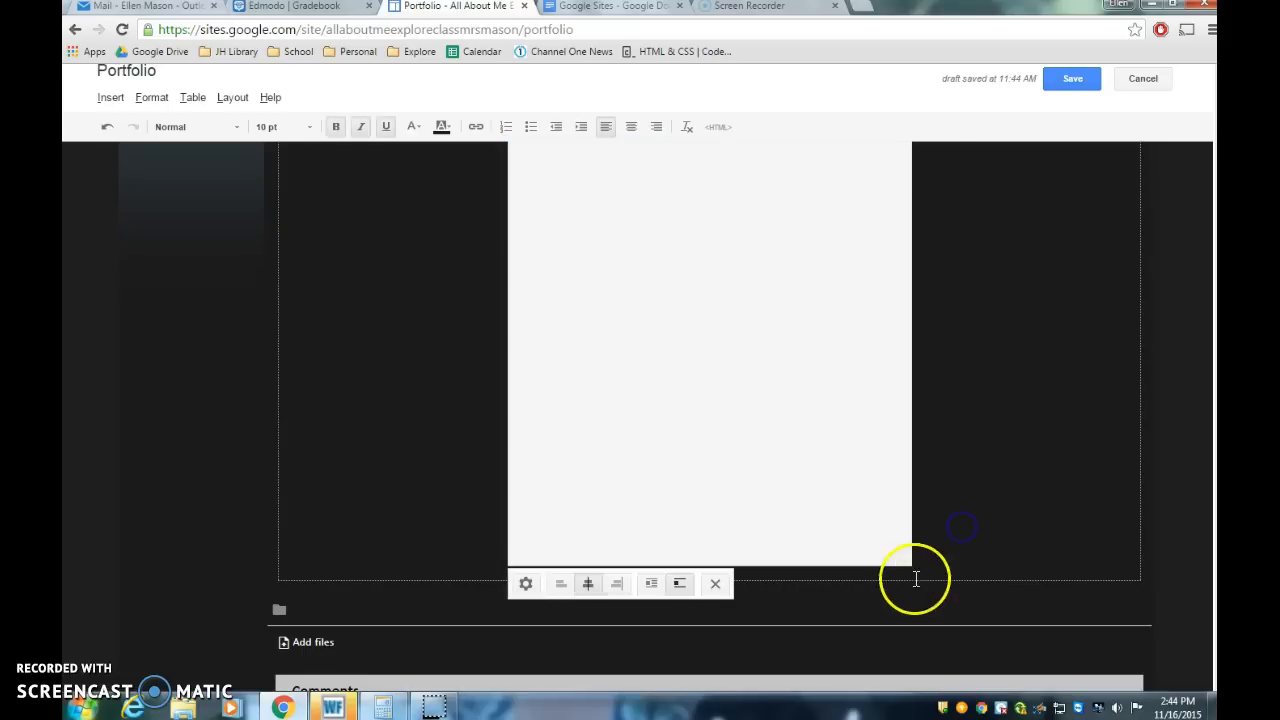
{"action": "left_click", "coordinate": [828, 570]}
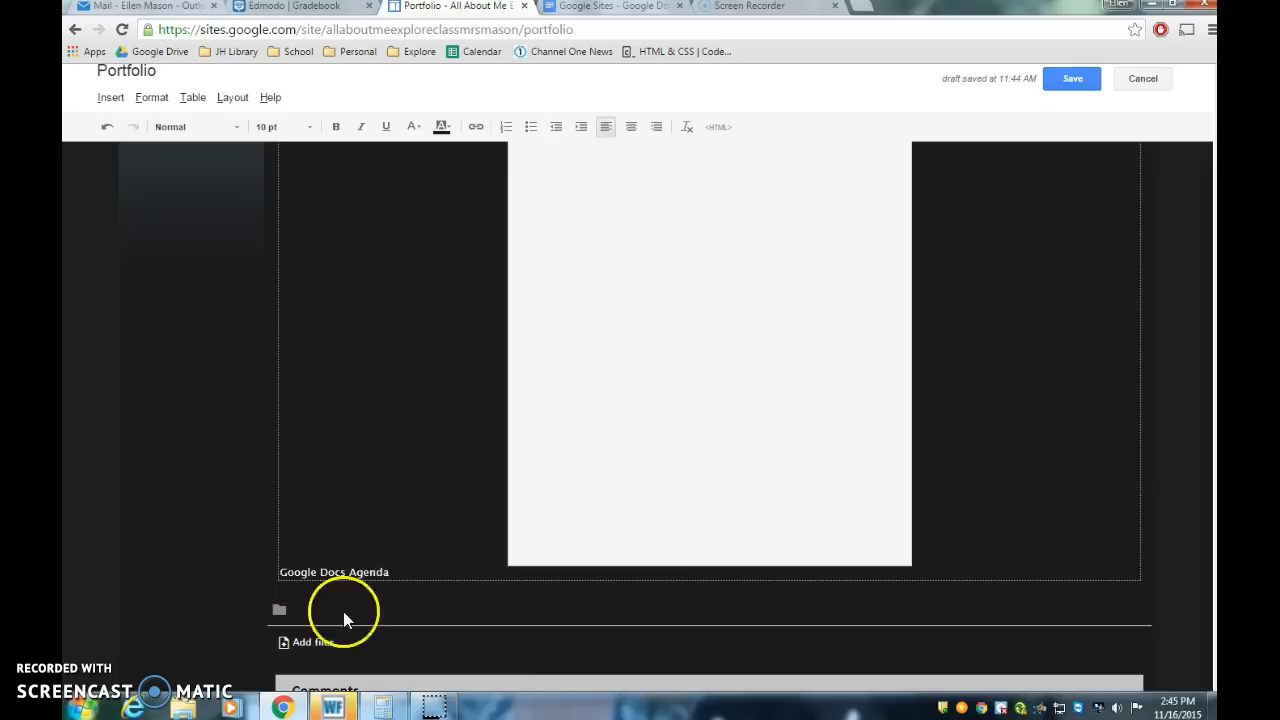
Step: Center the 'Google Docs Agenda' title, set it to 18 pt, and start a new line below it
{"action": "left_click_drag", "start_coordinate": [392, 571], "coordinate": [281, 571]}
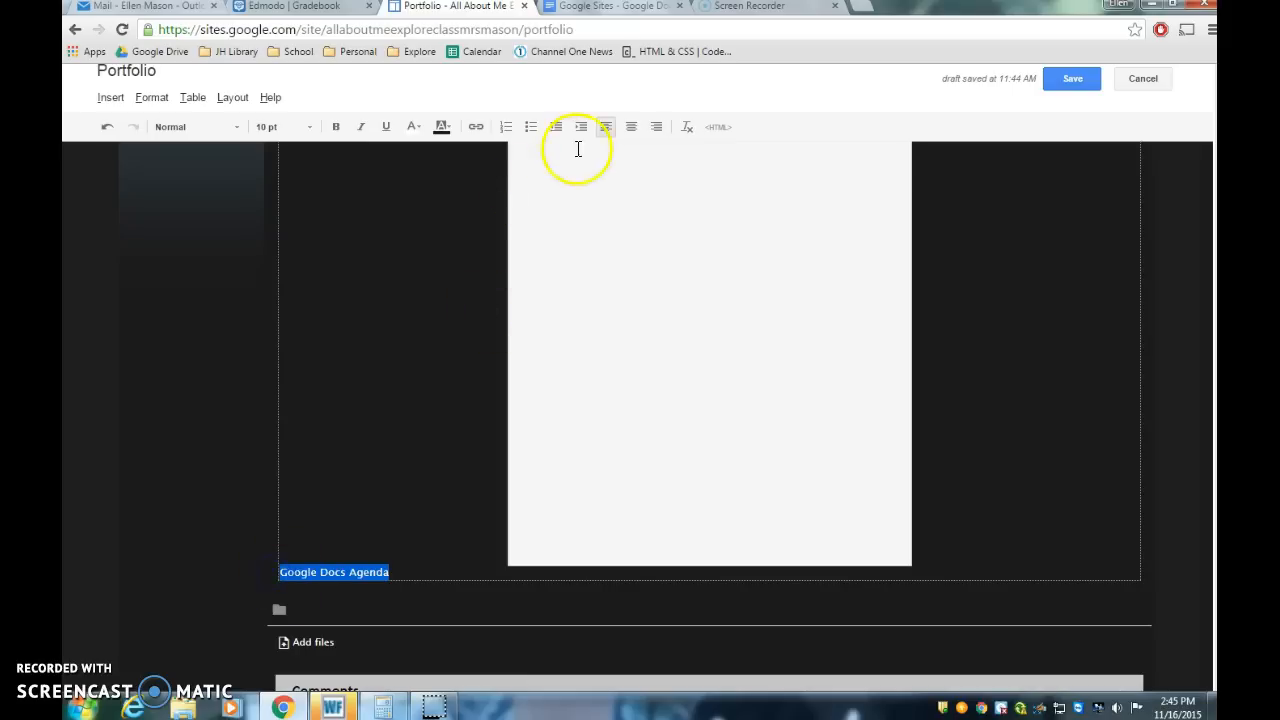
{"action": "left_click", "coordinate": [631, 127]}
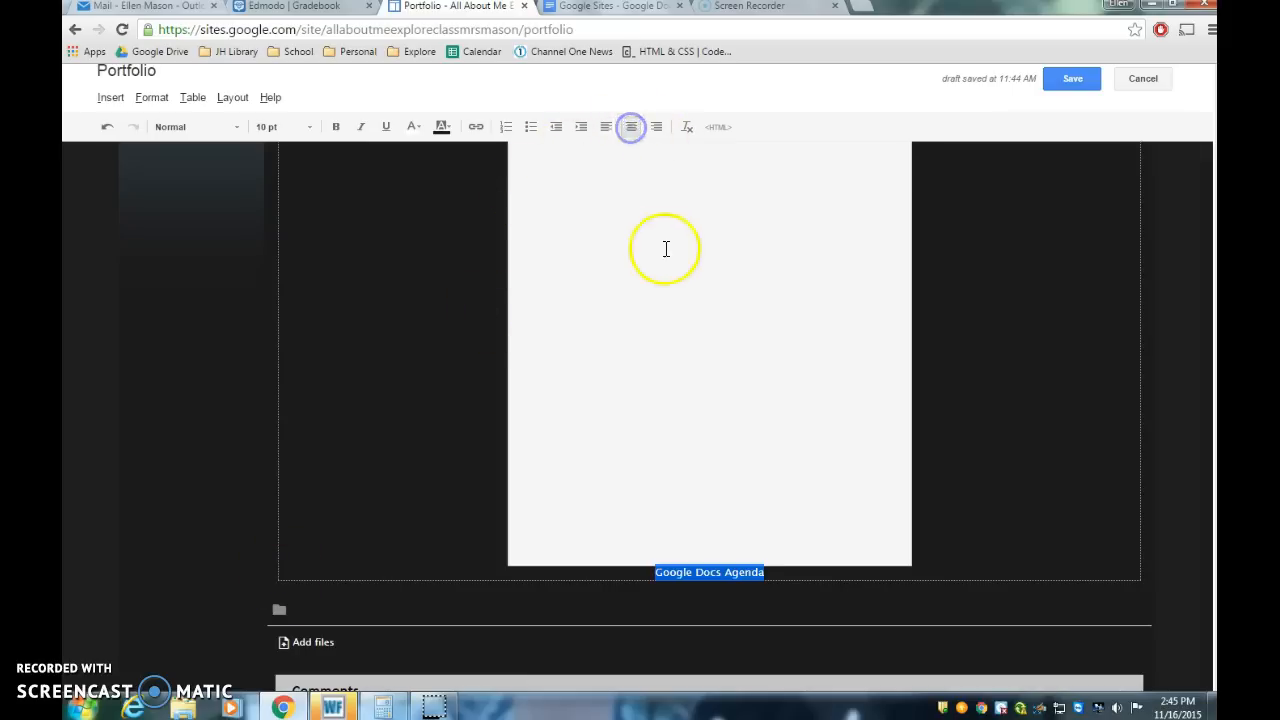
{"action": "left_click", "coordinate": [310, 128]}
{"action": "left_click", "coordinate": [311, 212]}
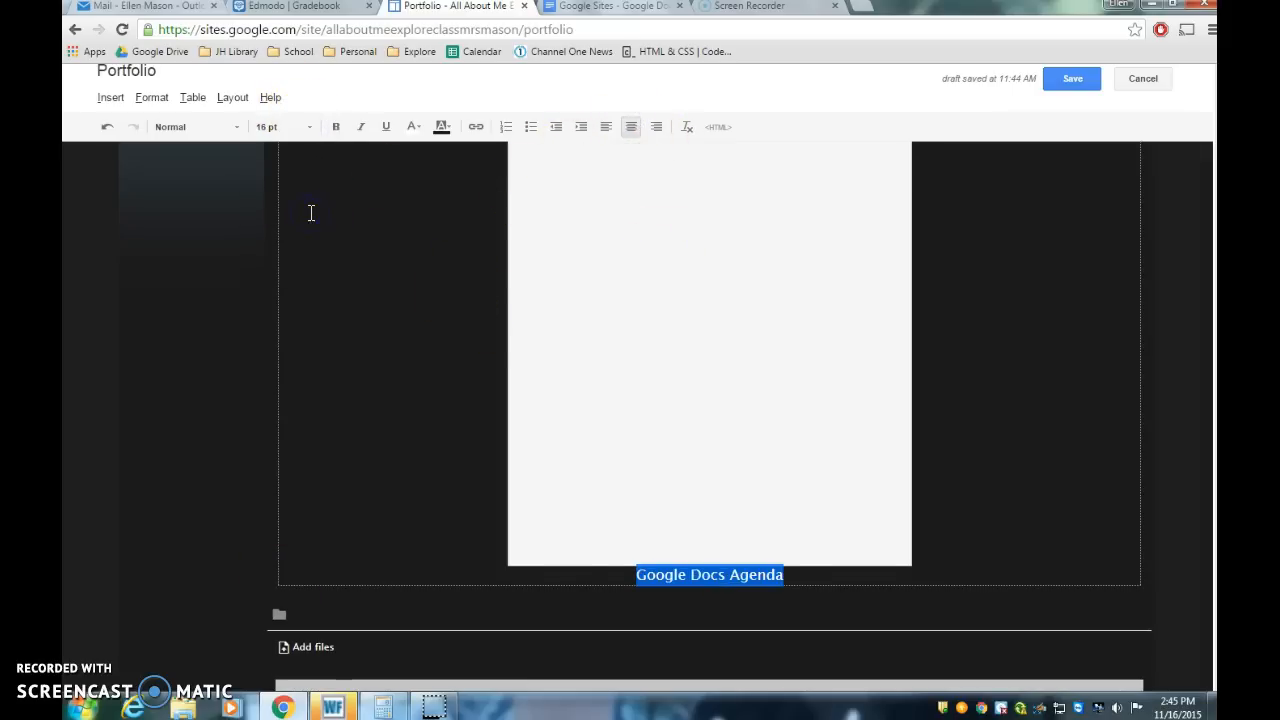
{"action": "left_click", "coordinate": [310, 128]}
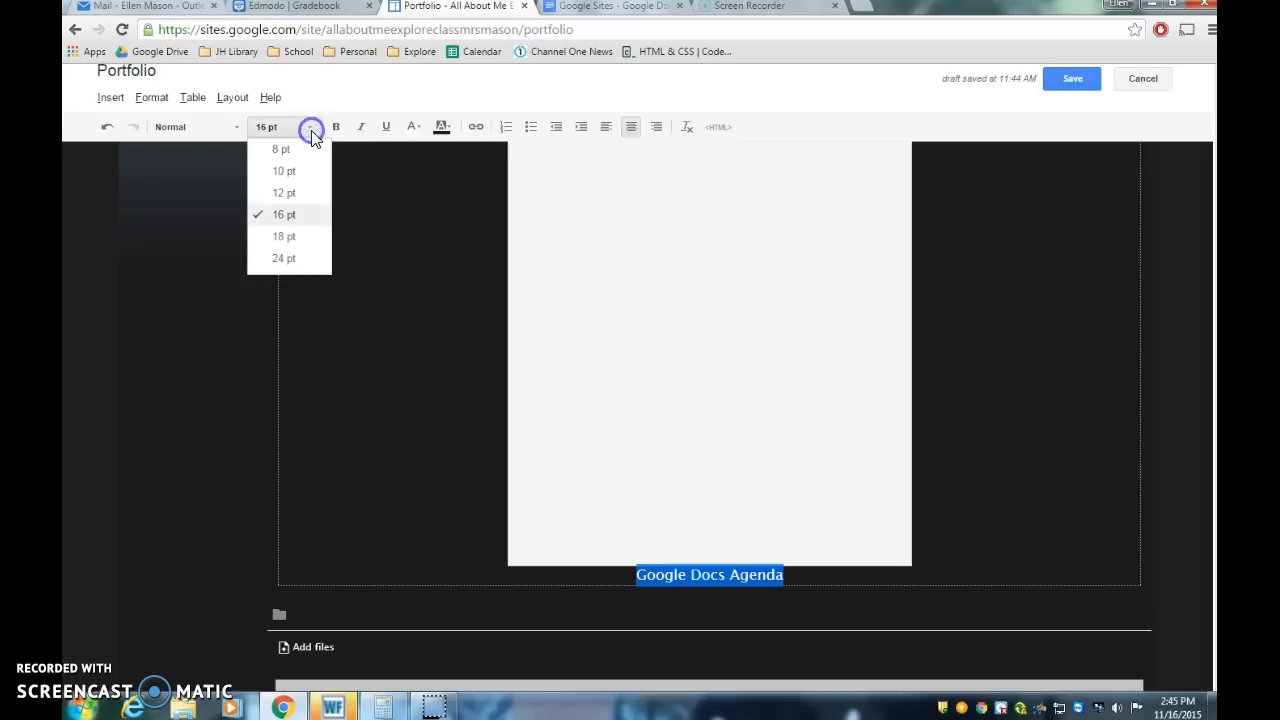
{"action": "left_click", "coordinate": [297, 237]}
{"action": "left_click", "coordinate": [846, 579]}
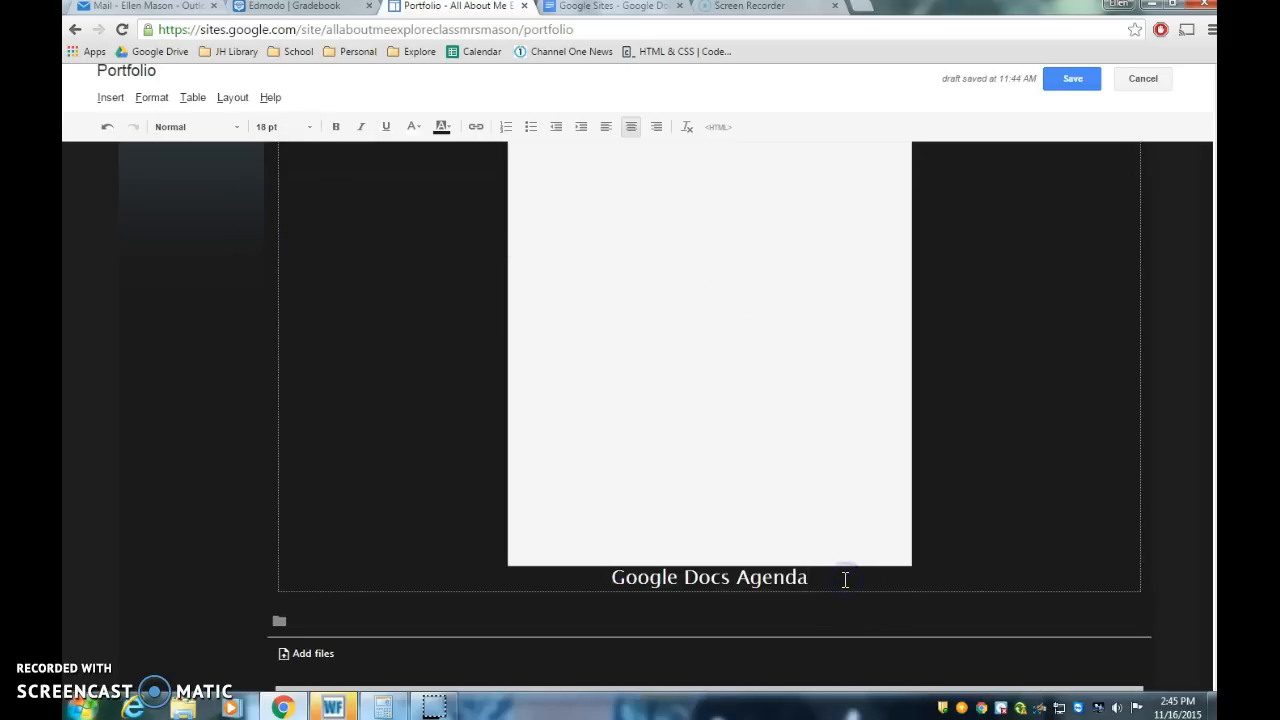
{"action": "key", "text": "Return"}
{"action": "left_click", "coordinate": [843, 608]}
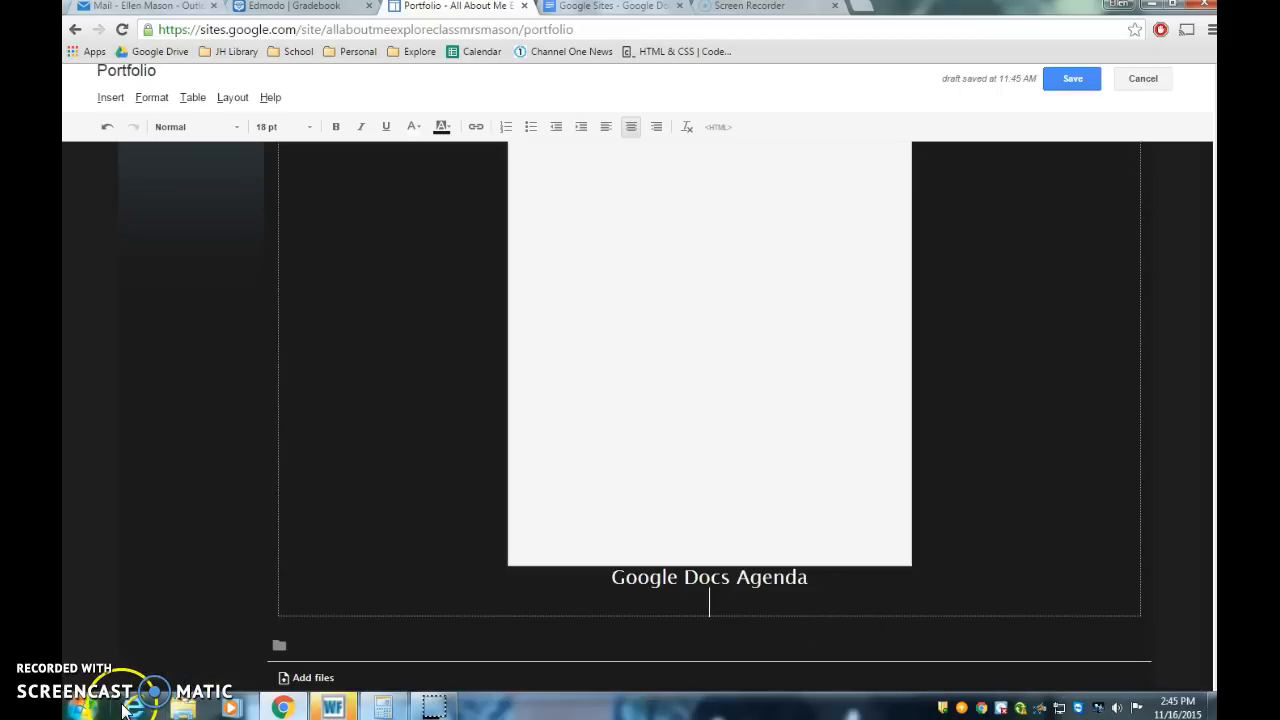
Step: Review the assignment instruction about manually organizing the sidebar
{"action": "left_click", "coordinate": [628, 8]}
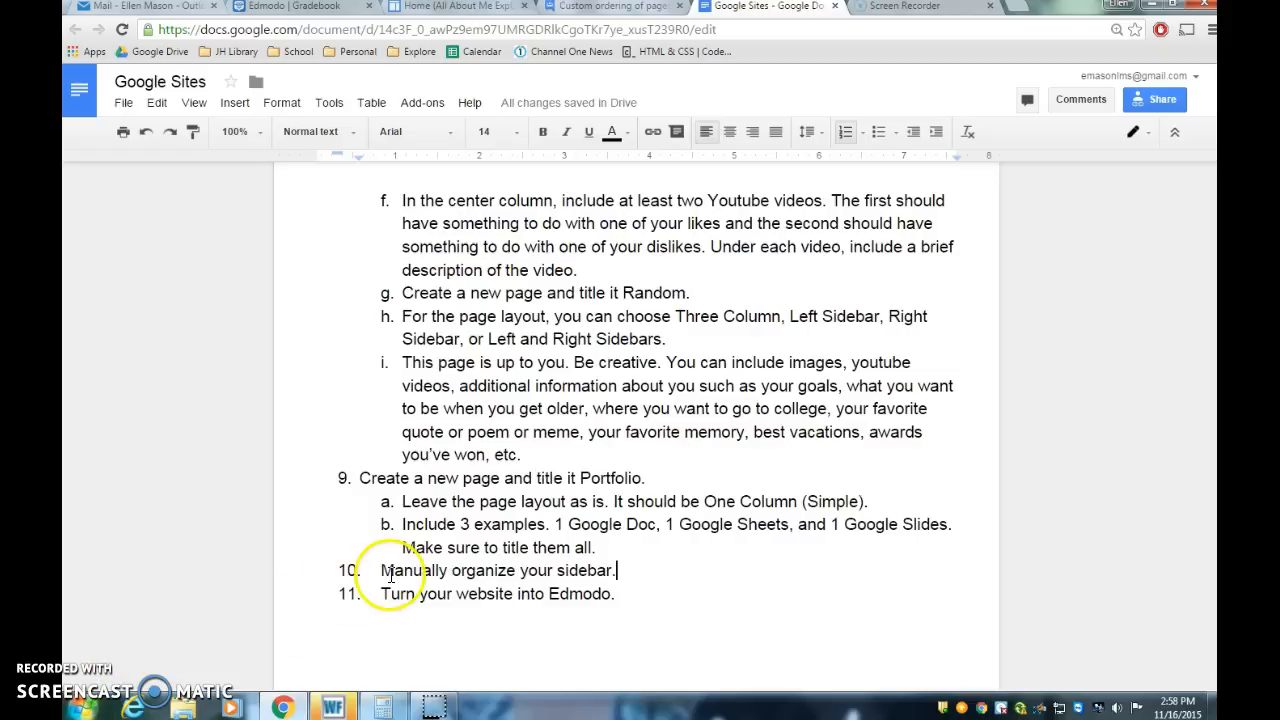
{"action": "left_click", "coordinate": [423, 605]}
{"action": "left_click", "coordinate": [369, 570]}
{"action": "key", "text": "End"}
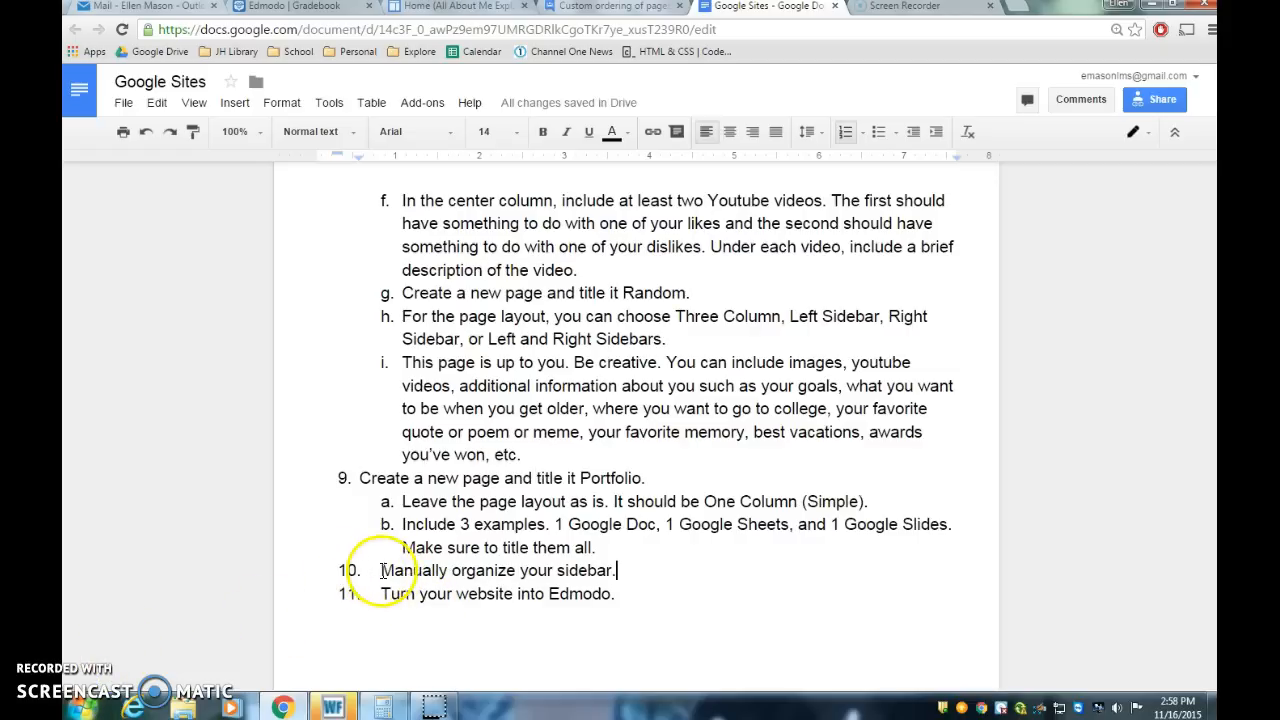
{"action": "left_click_drag", "start_coordinate": [381, 570], "coordinate": [617, 570]}
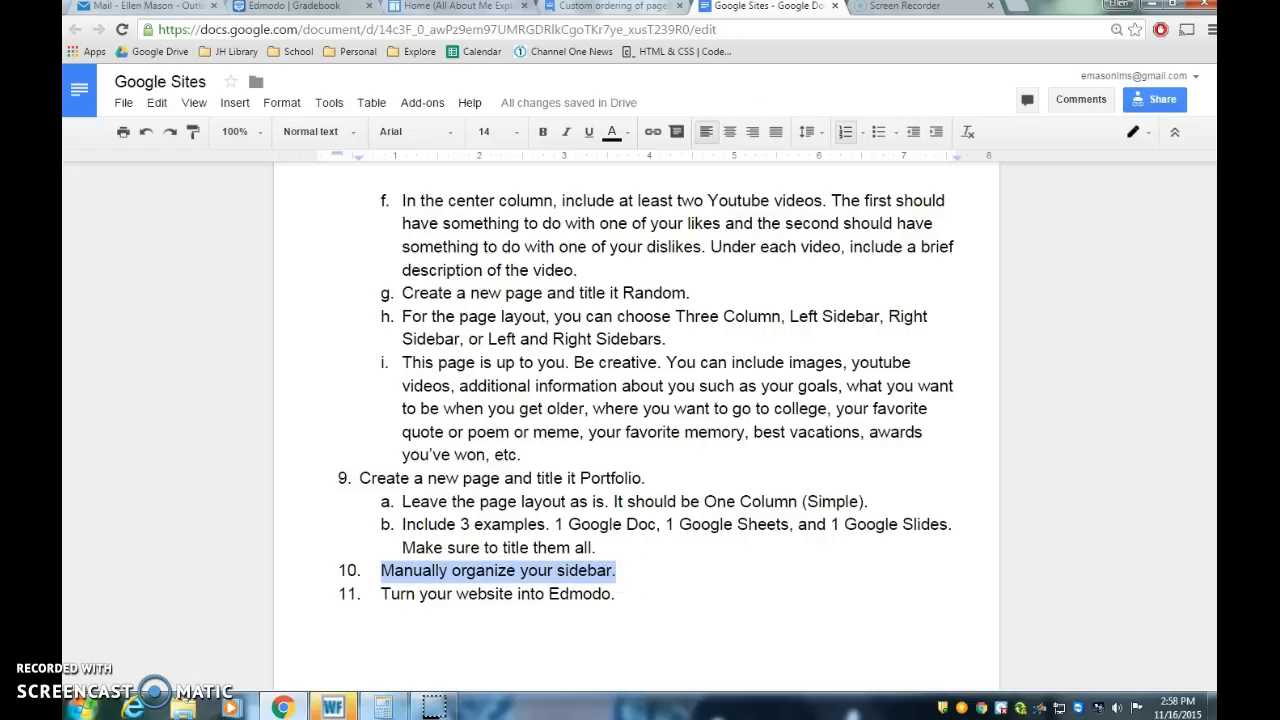
{"action": "left_click", "coordinate": [455, 6]}
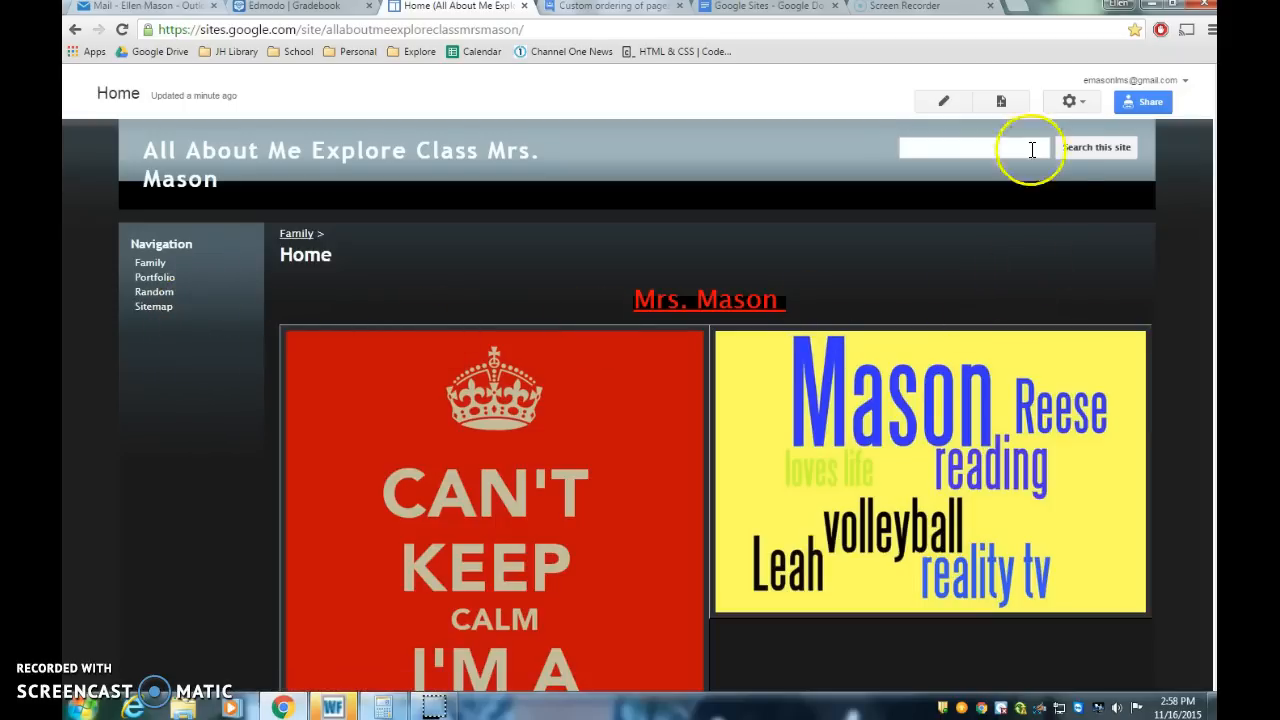
Step: Open the sidebar navigation settings in the site layout editor and turn off automatic navigation organization
{"action": "left_click", "coordinate": [1085, 104]}
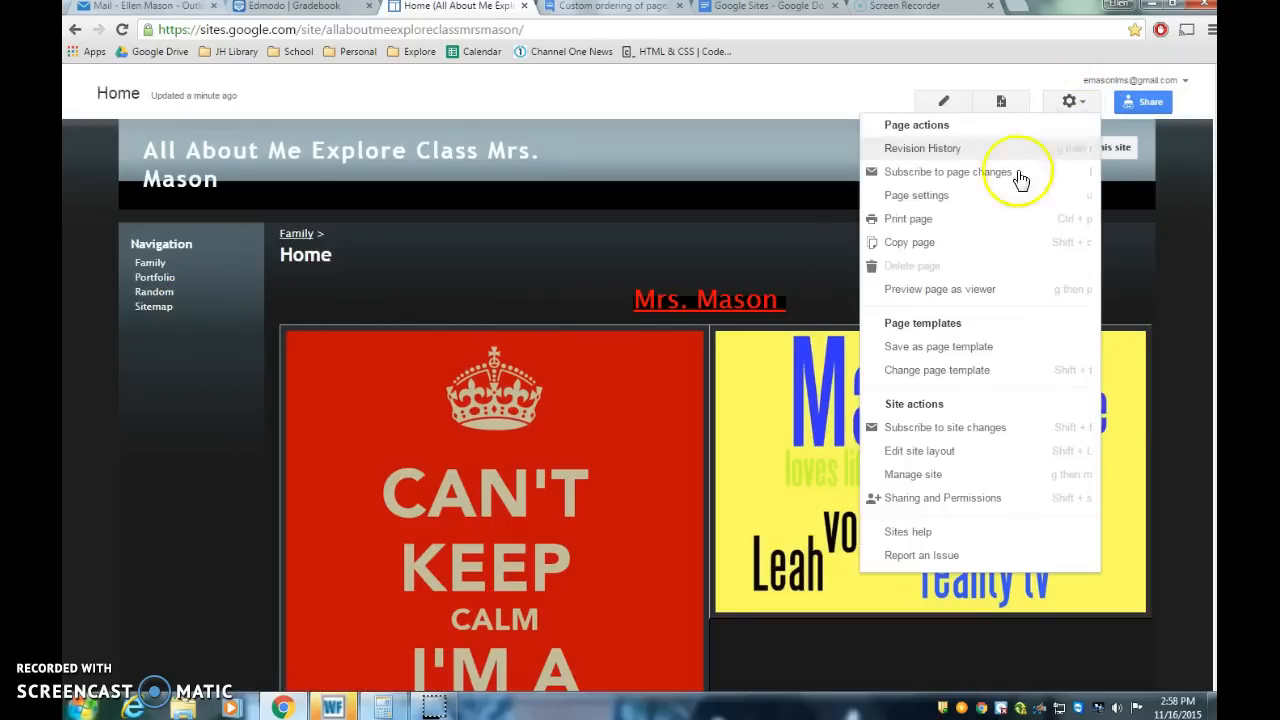
{"action": "left_click", "coordinate": [925, 451]}
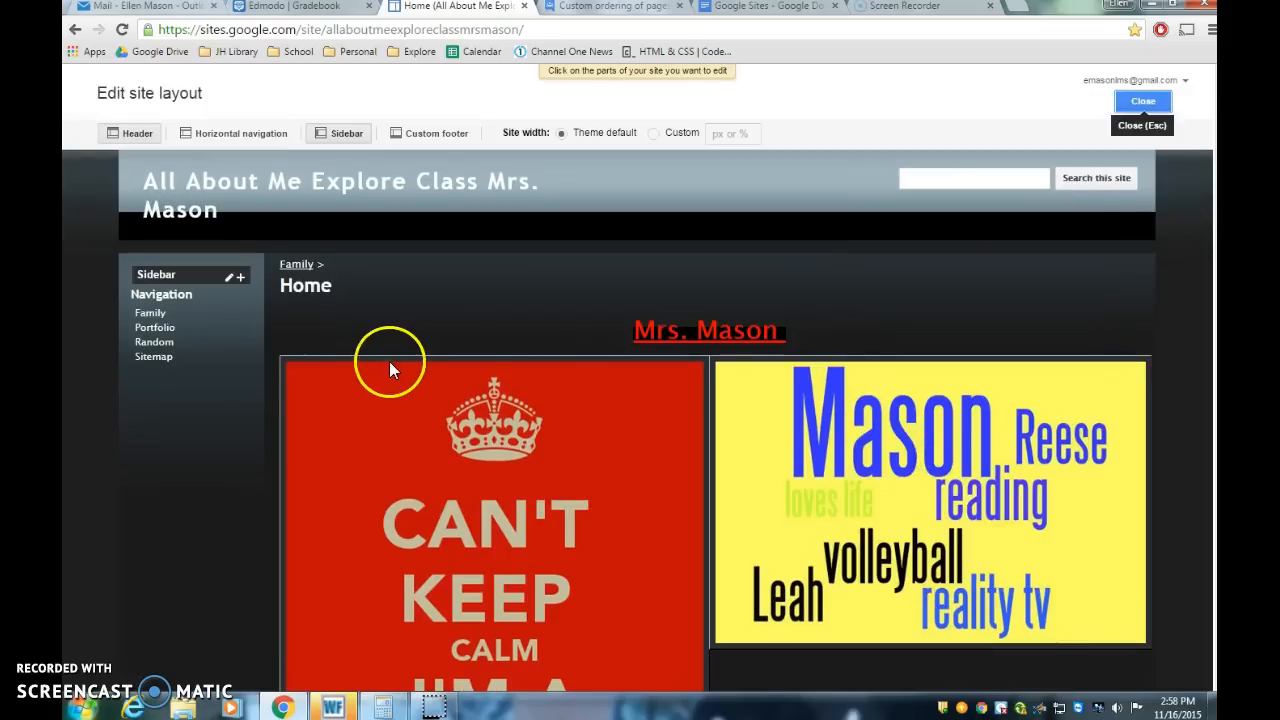
{"action": "left_click", "coordinate": [170, 346]}
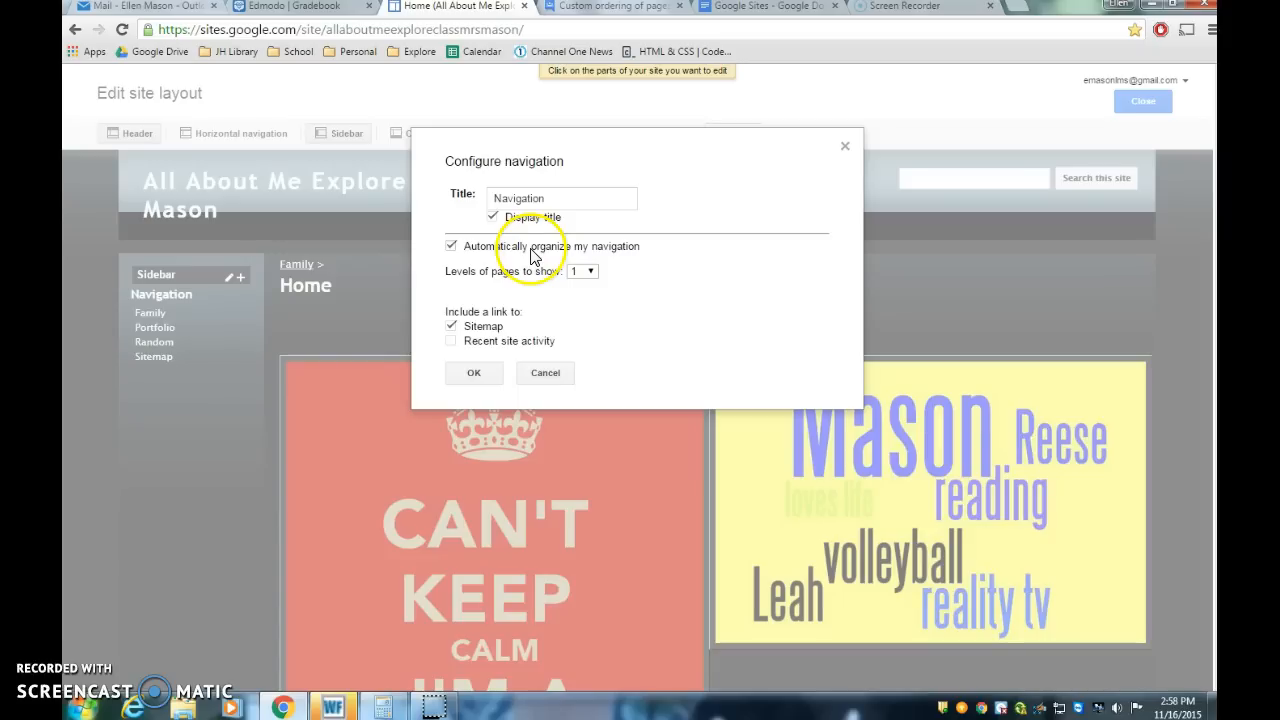
{"action": "left_click", "coordinate": [451, 247]}
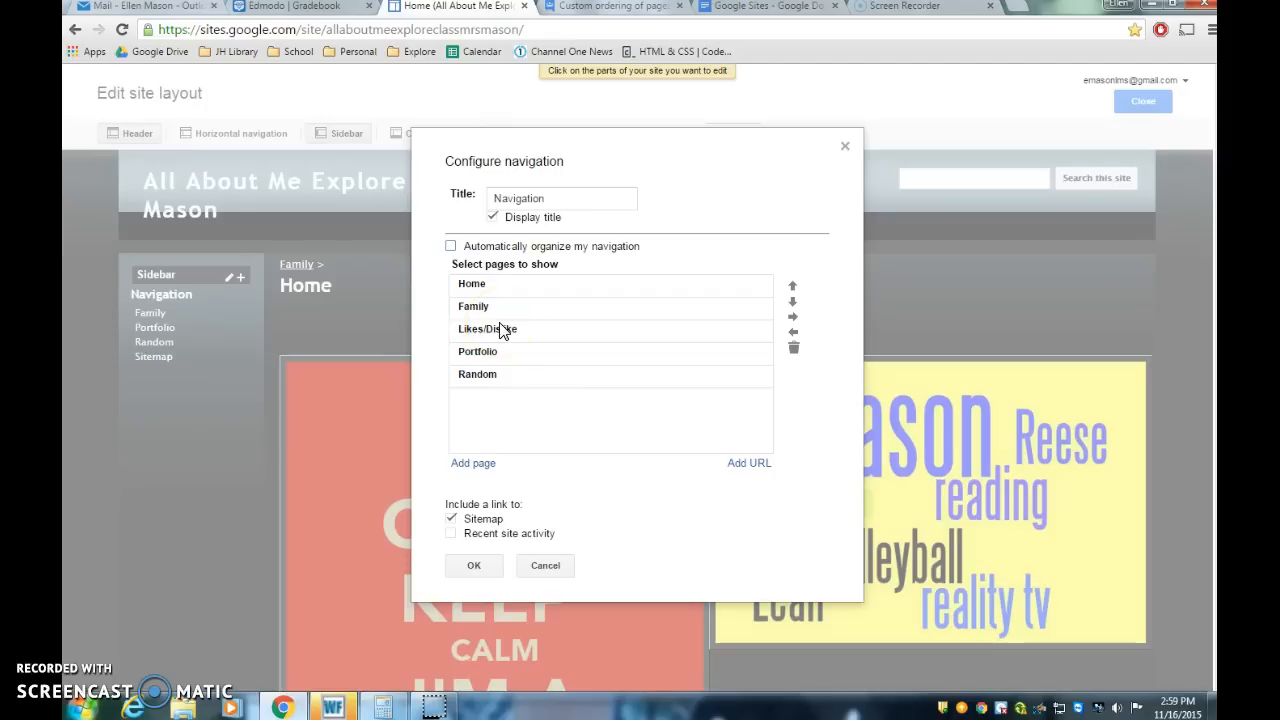
Step: Add the Family page to the navigation page list
{"action": "left_click", "coordinate": [473, 463]}
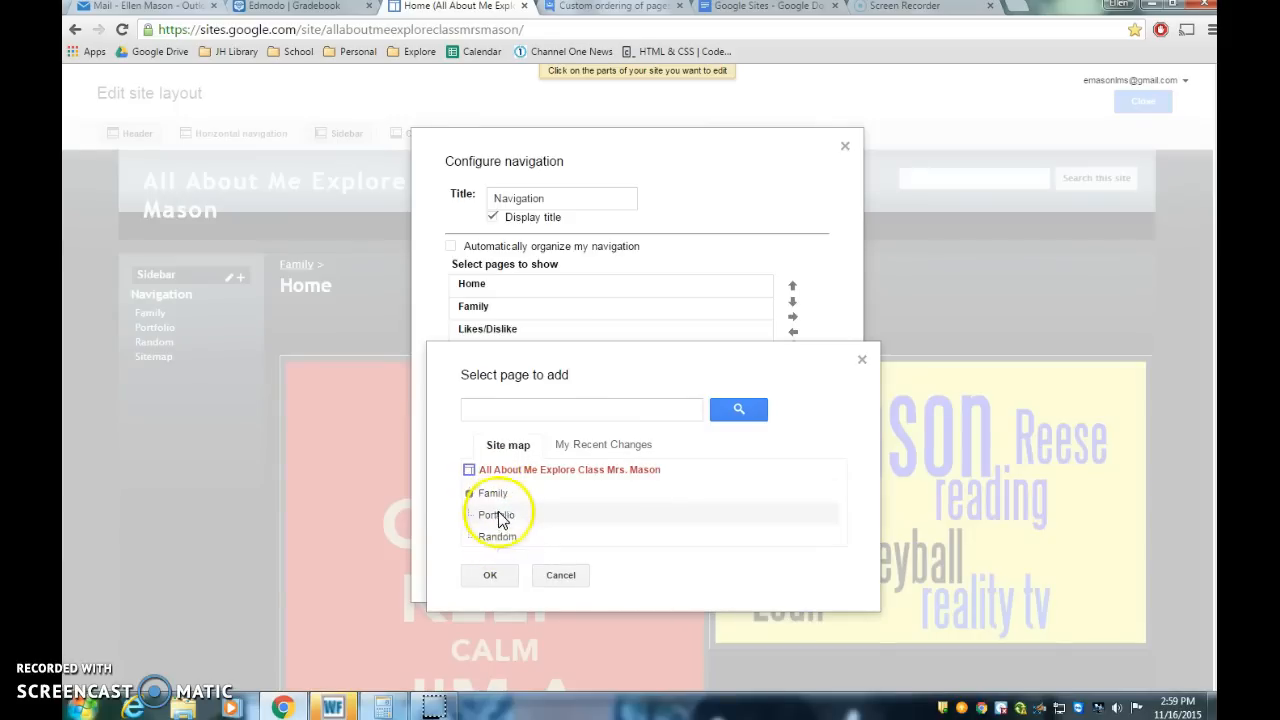
{"action": "left_click", "coordinate": [495, 494]}
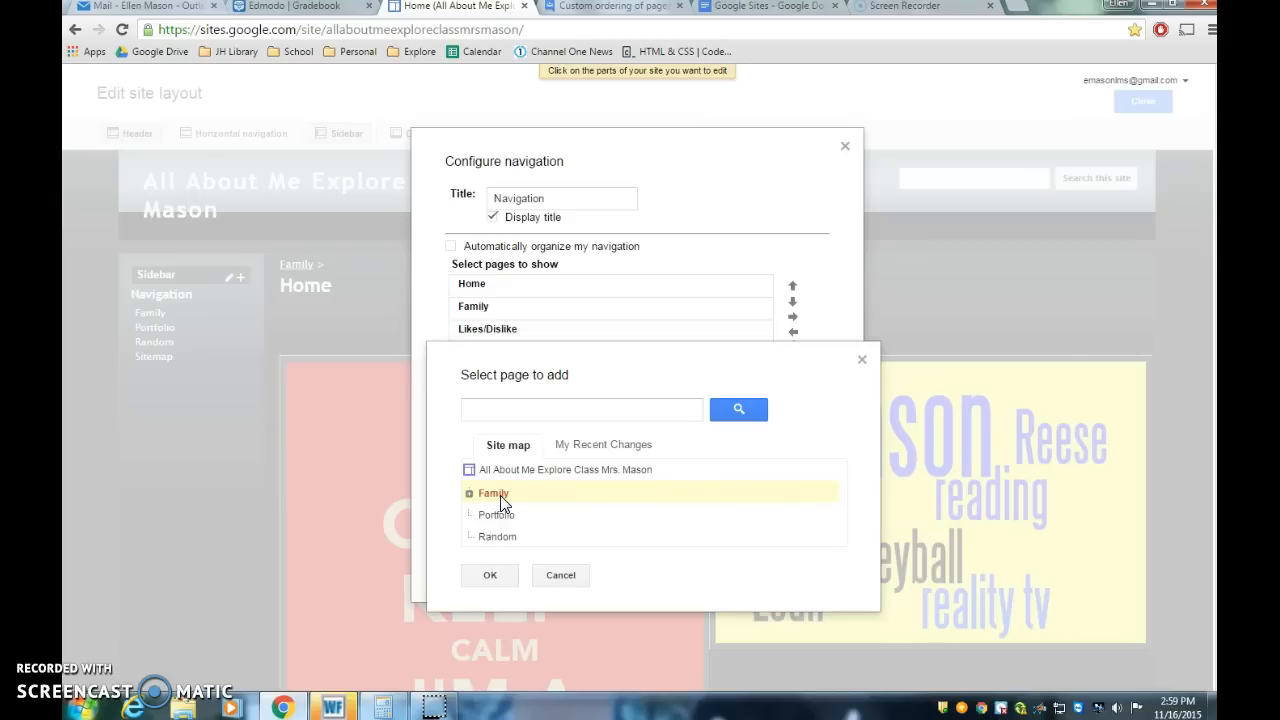
{"action": "left_click", "coordinate": [503, 572]}
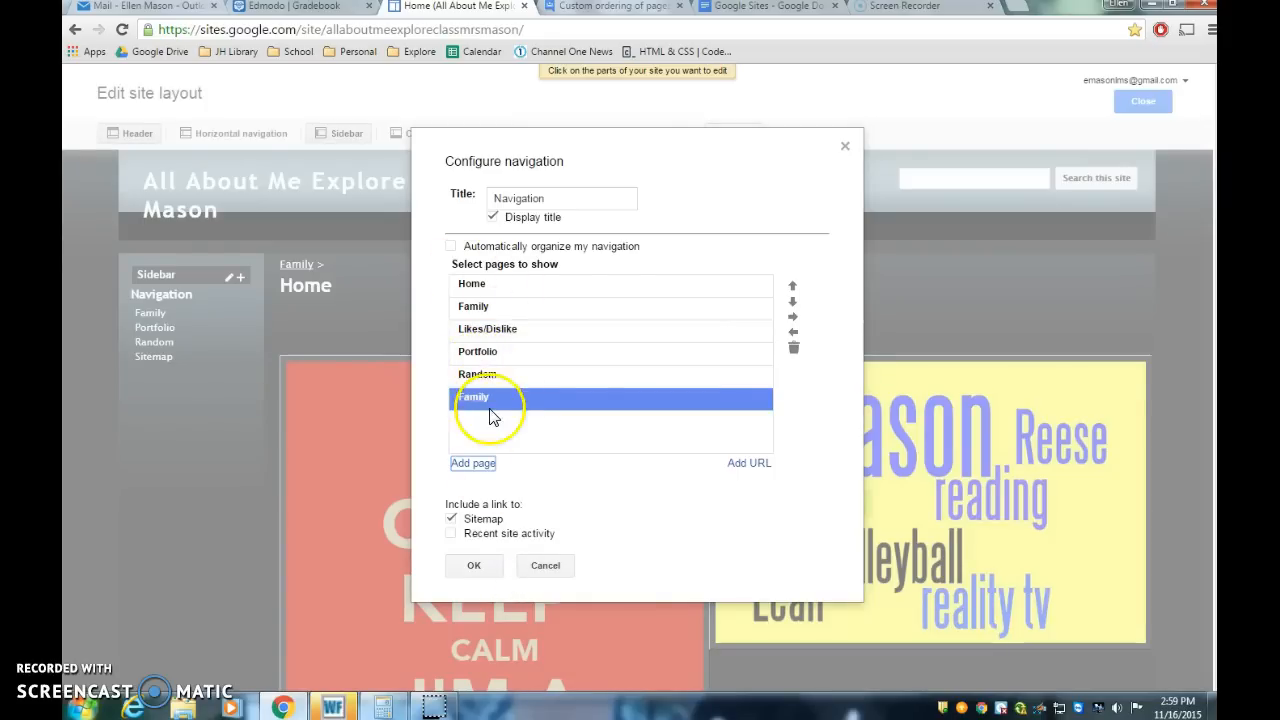
{"action": "left_click", "coordinate": [473, 463]}
{"action": "left_click", "coordinate": [492, 495]}
{"action": "left_click", "coordinate": [500, 517]}
{"action": "left_click", "coordinate": [500, 494]}
{"action": "left_click", "coordinate": [499, 512]}
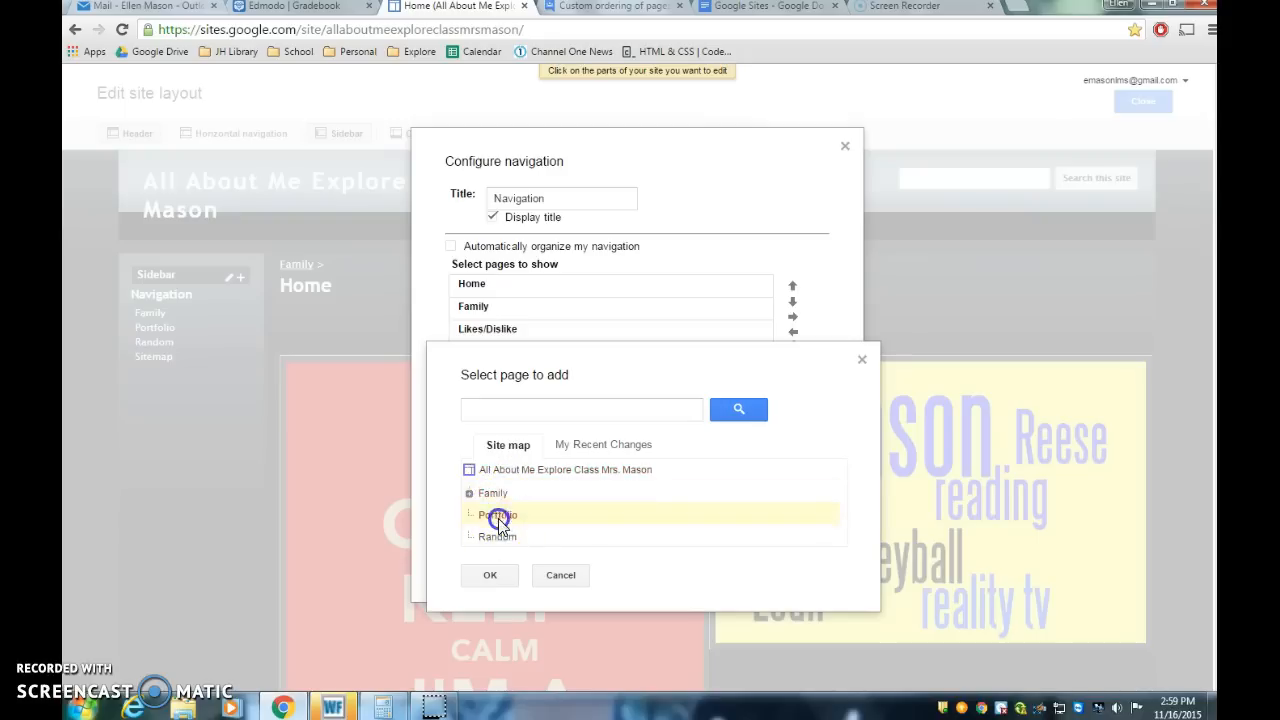
{"action": "left_click", "coordinate": [861, 358]}
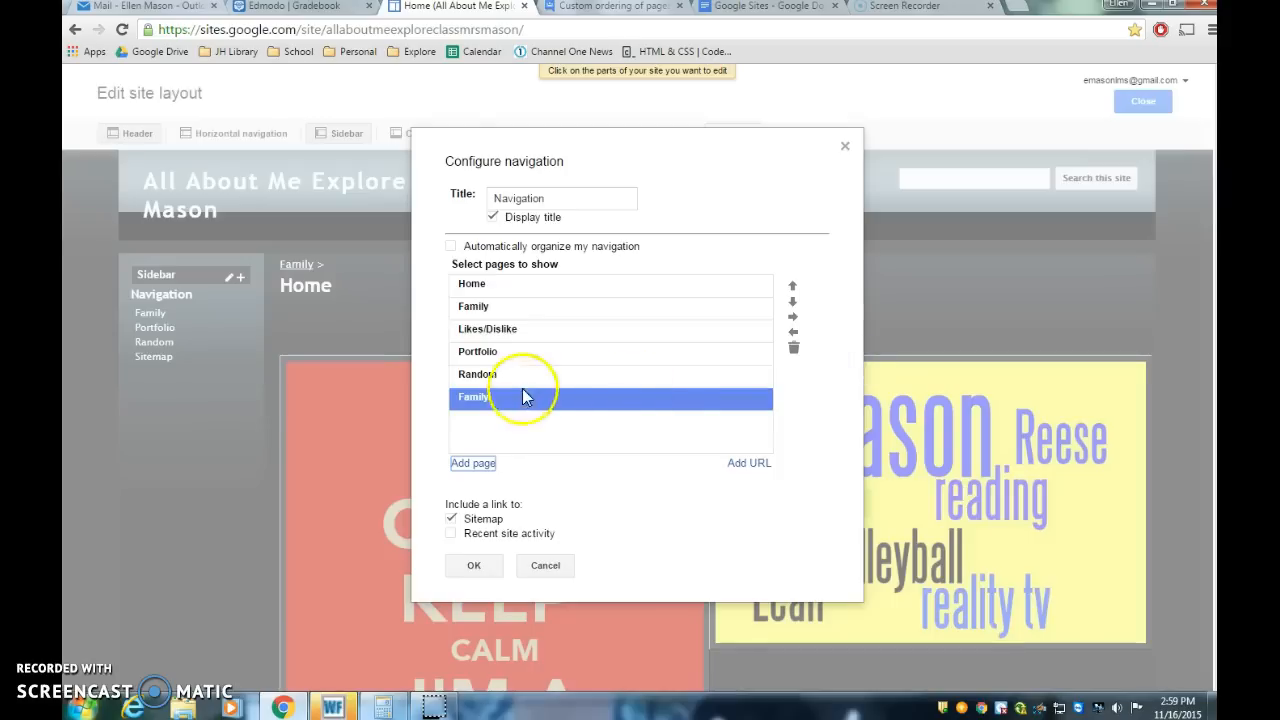
Step: Reorder the navigation pages to Home, Likes/Dislike, Family, Random, Portfolio
{"action": "left_click", "coordinate": [497, 313]}
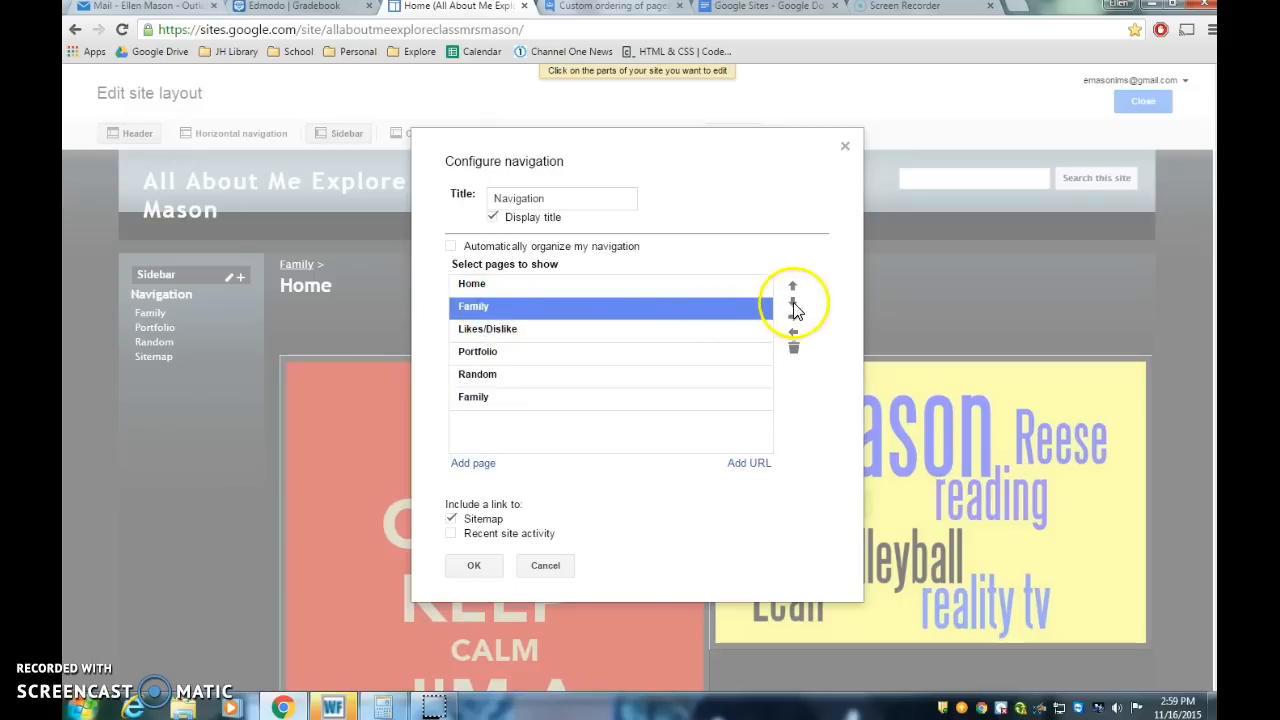
{"action": "left_click", "coordinate": [793, 305]}
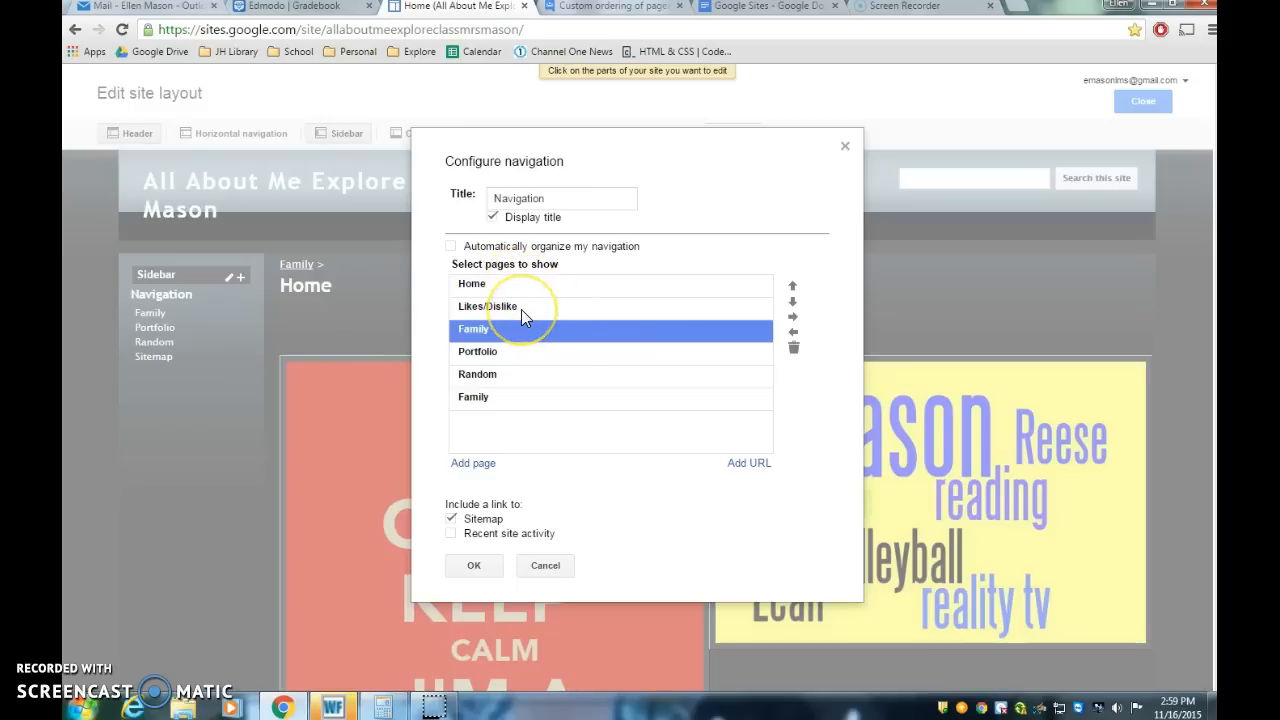
{"action": "left_click", "coordinate": [520, 374]}
{"action": "left_click", "coordinate": [792, 286]}
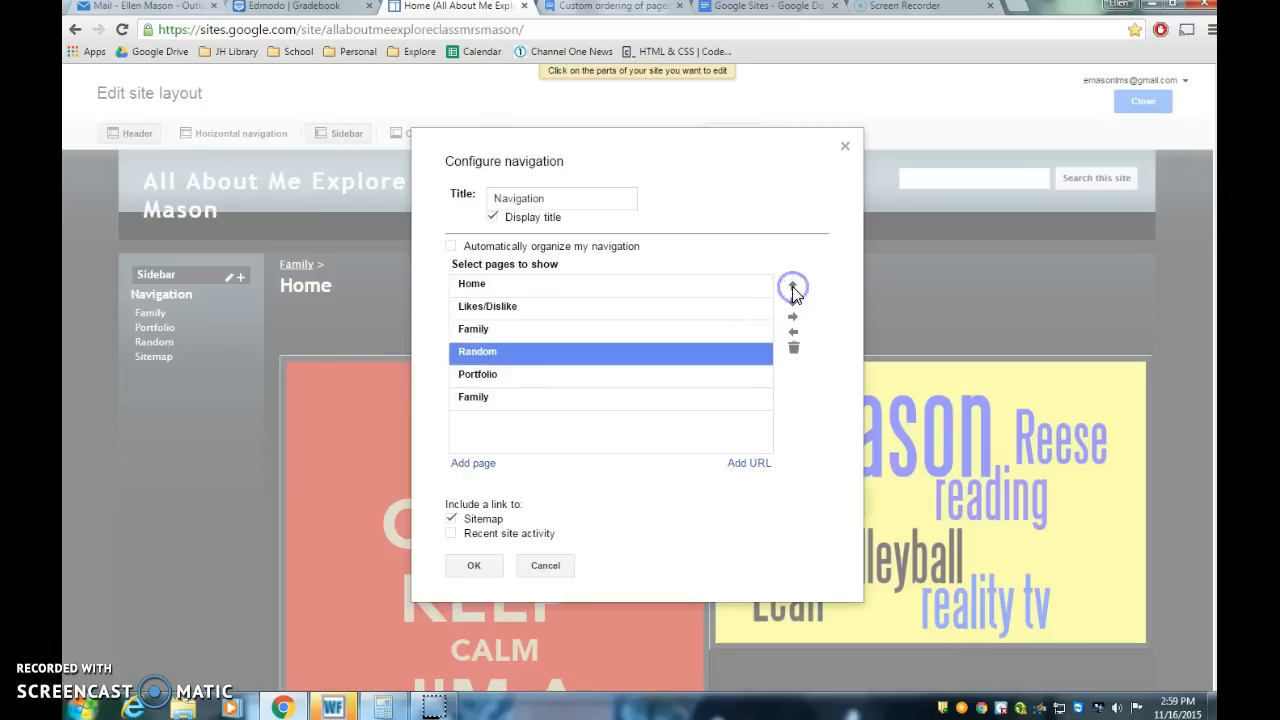
Step: Delete the extra Family entry, save the navigation settings and close the site layout editor
{"action": "left_click", "coordinate": [499, 399]}
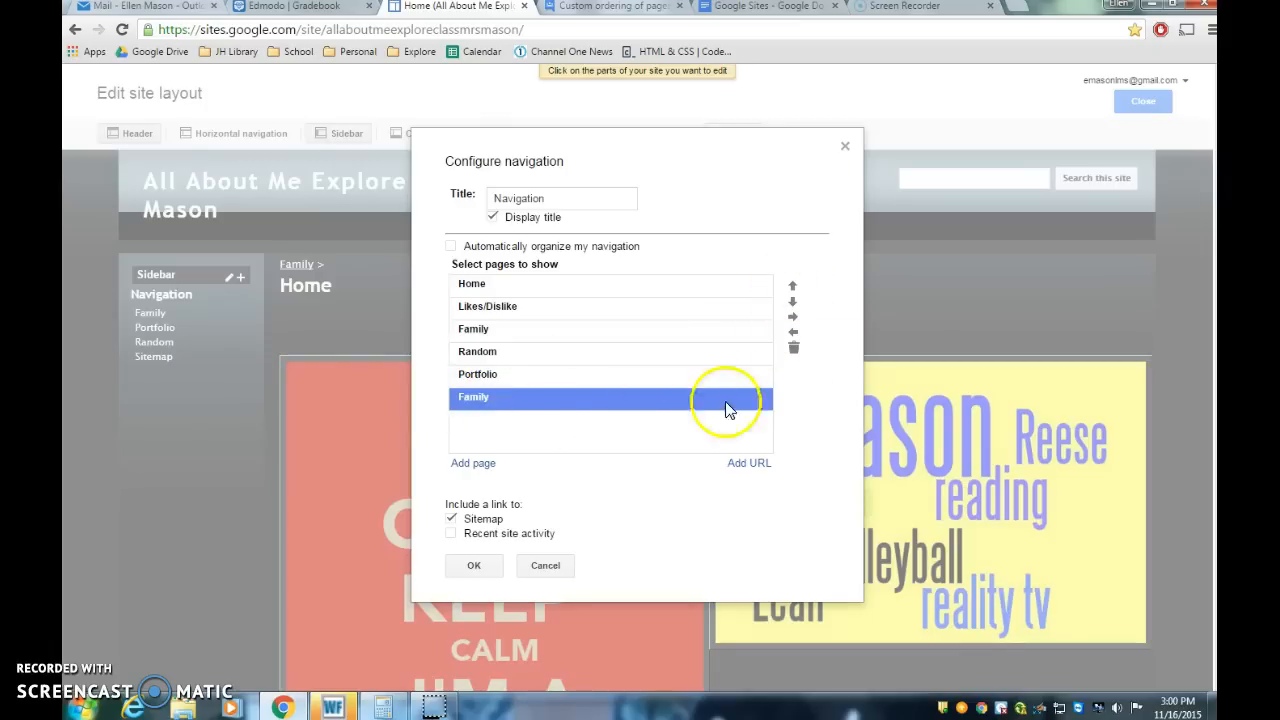
{"action": "left_click", "coordinate": [794, 347]}
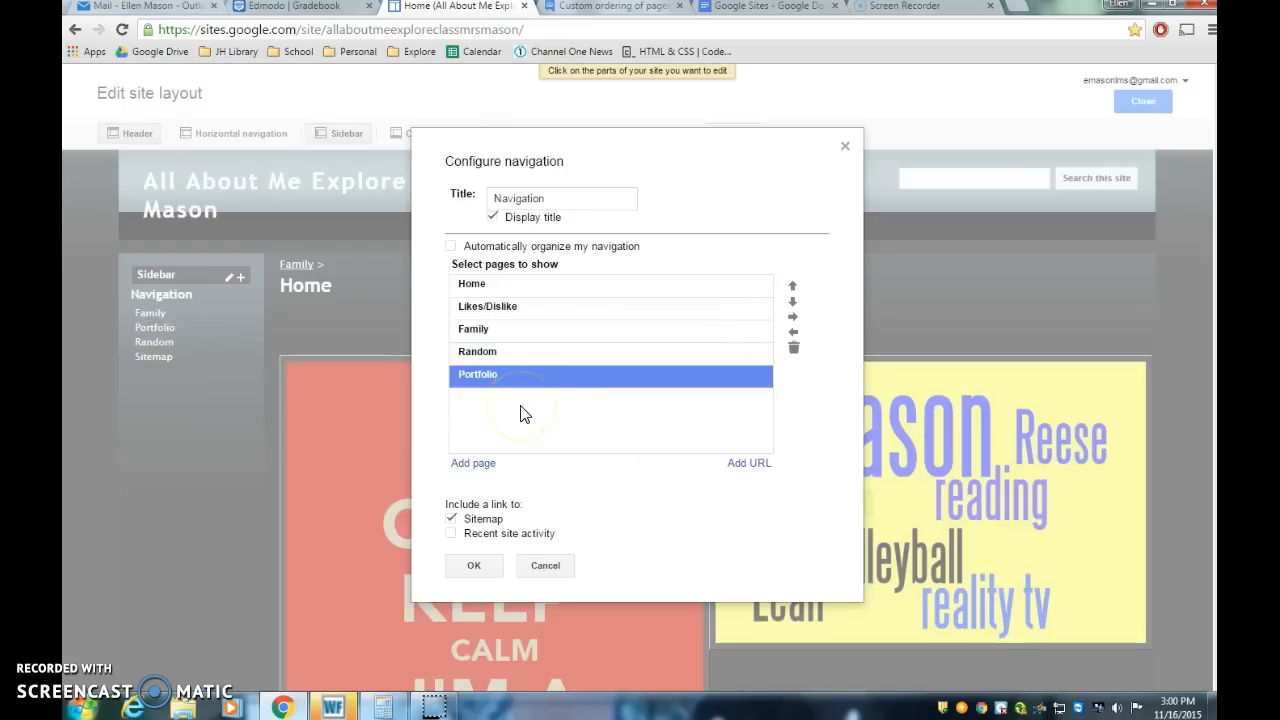
{"action": "left_click", "coordinate": [470, 564]}
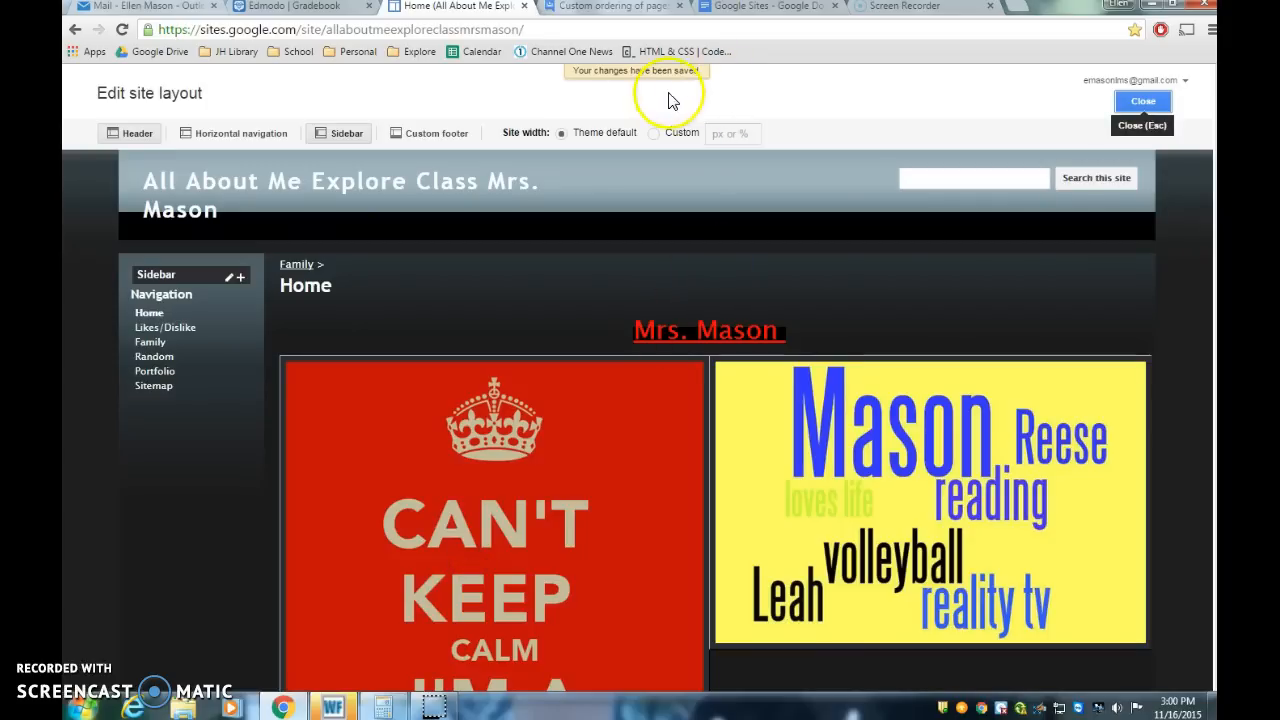
{"action": "left_click", "coordinate": [1145, 104]}
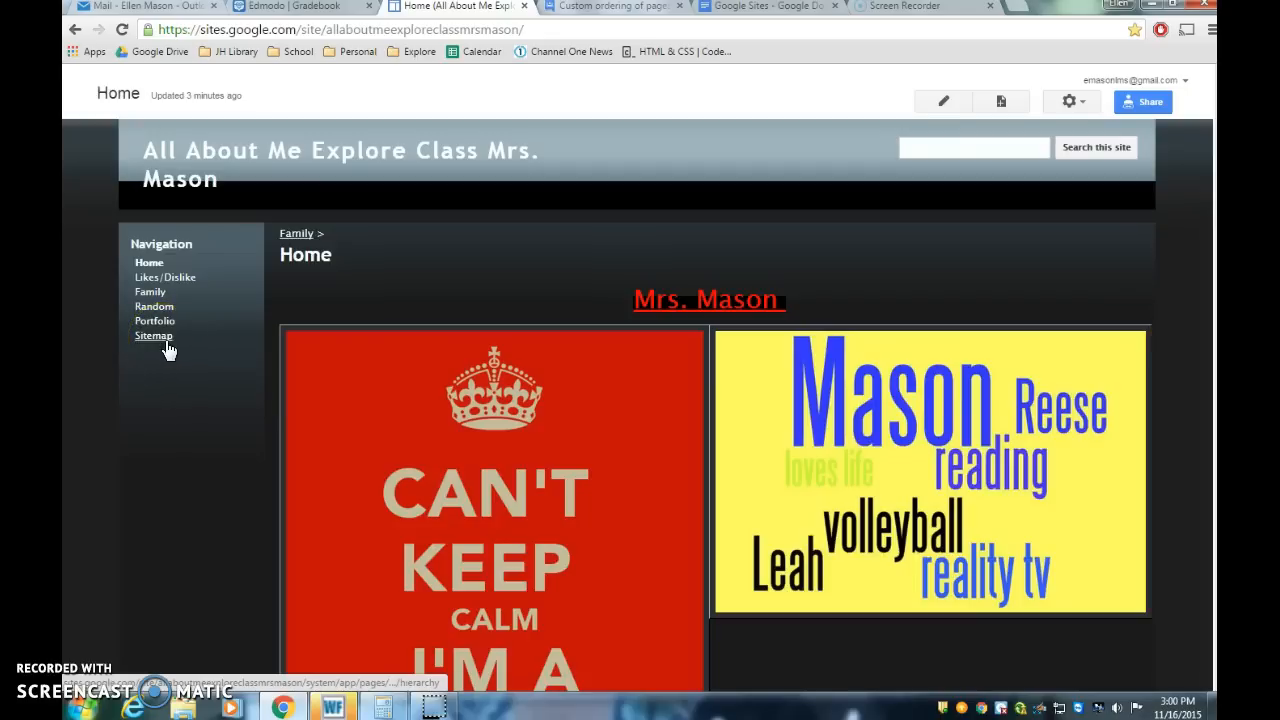
Step: Review the final assignment instruction about turning the website into Edmodo
{"action": "left_click", "coordinate": [757, 9]}
{"action": "left_click", "coordinate": [471, 634]}
{"action": "left_click_drag", "start_coordinate": [379, 592], "coordinate": [612, 597]}
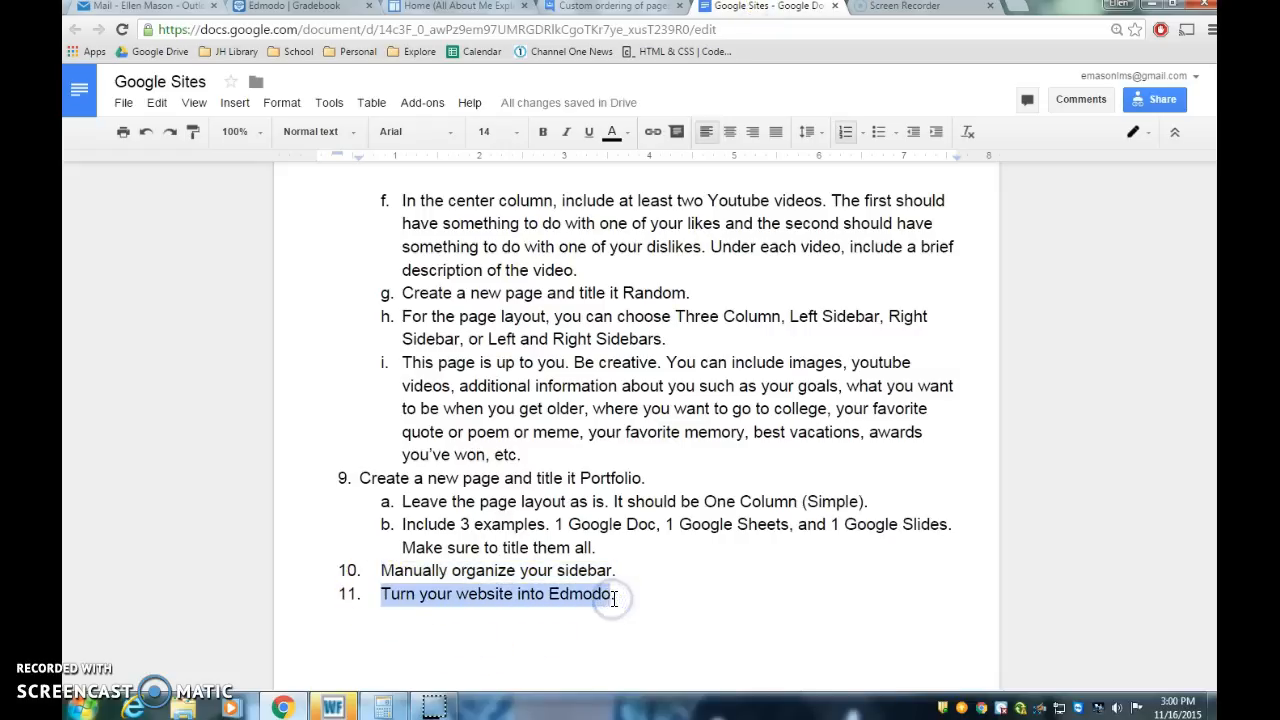
Step: Open the site's Home page and copy its web address
{"action": "left_click", "coordinate": [476, 10]}
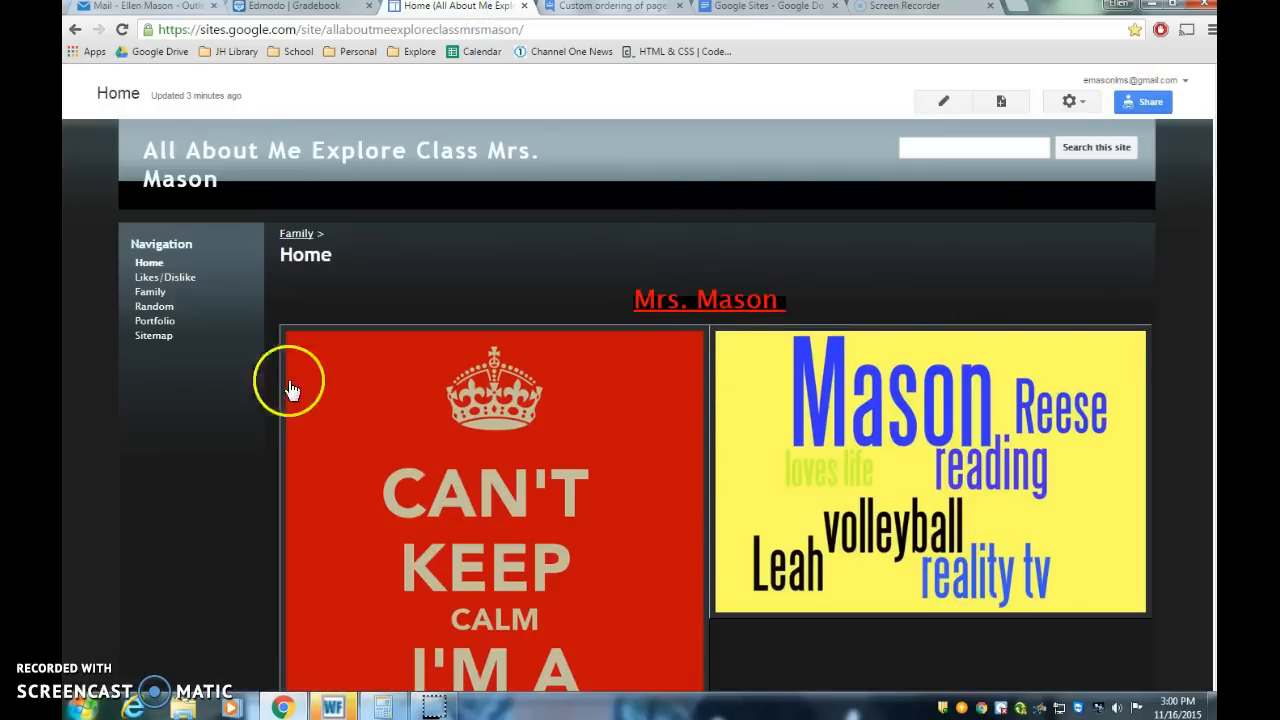
{"action": "left_click", "coordinate": [373, 30]}
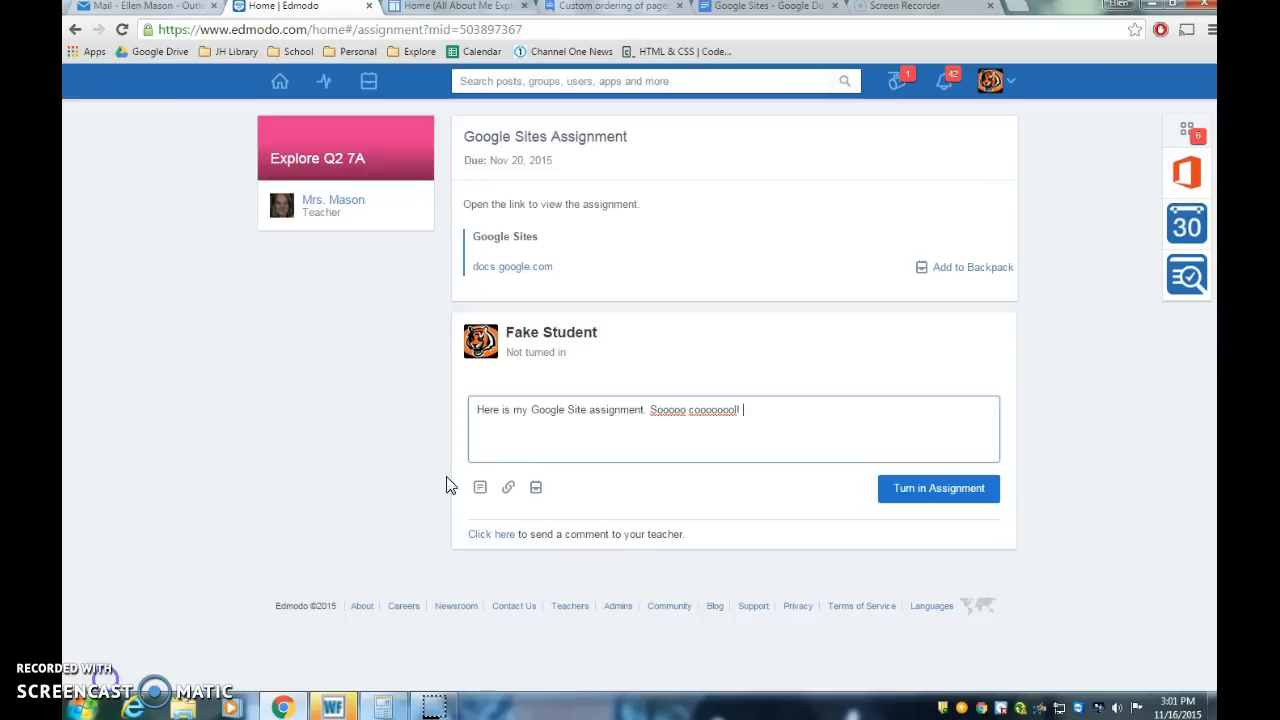
Step: Attach the copied site address as a link to the Google Sites Assignment submission and turn in the assignment
{"action": "left_click", "coordinate": [509, 491]}
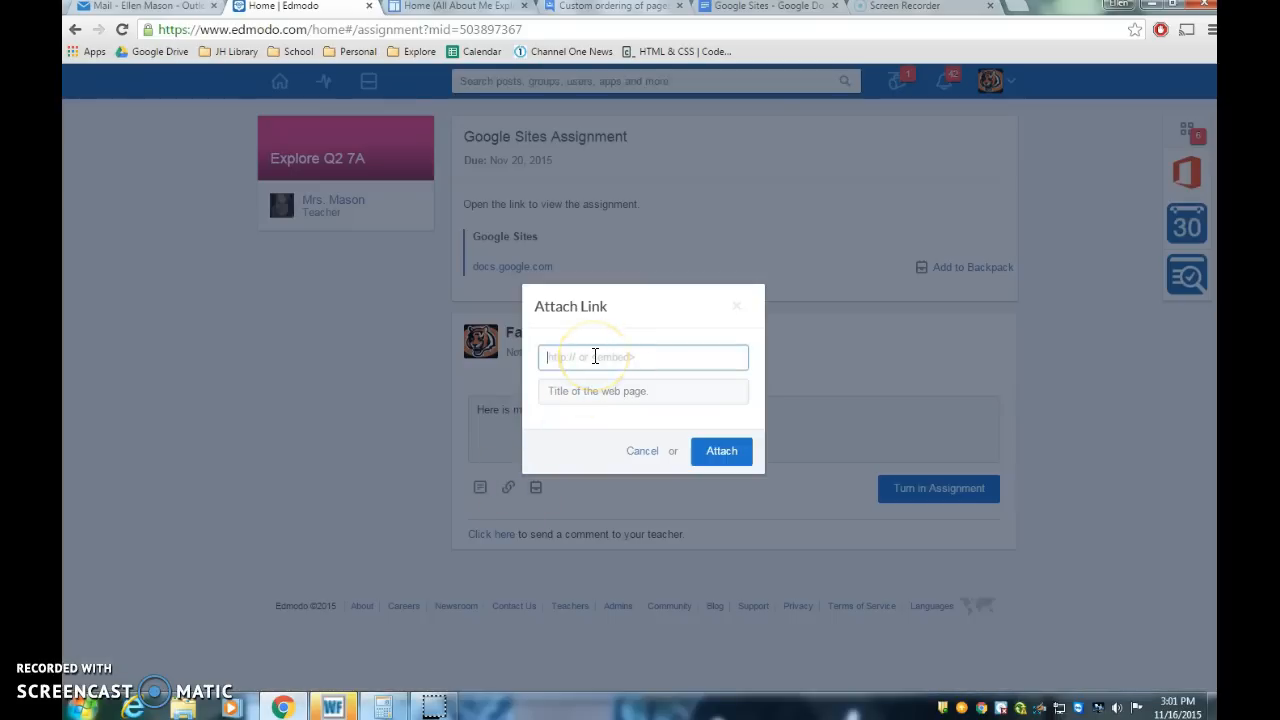
{"action": "key", "text": "ctrl+v"}
{"action": "left_click", "coordinate": [718, 450]}
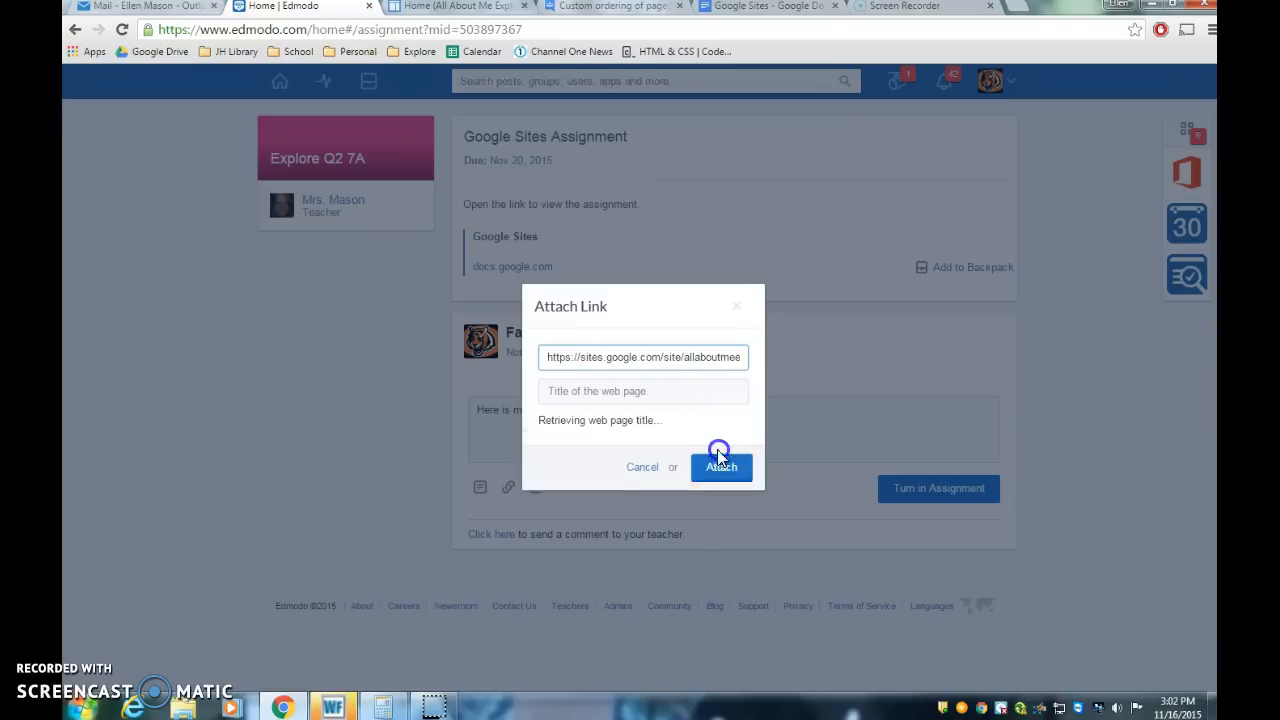
{"action": "left_click", "coordinate": [720, 451]}
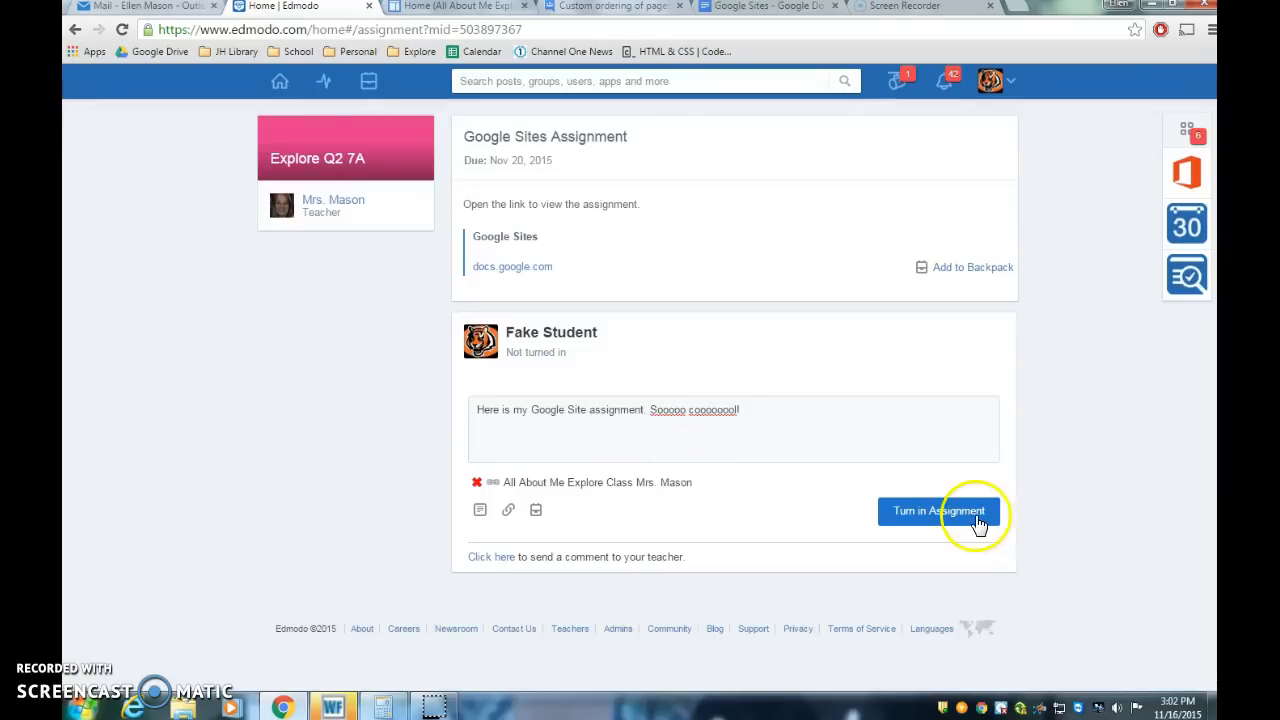
{"action": "left_click", "coordinate": [955, 524]}
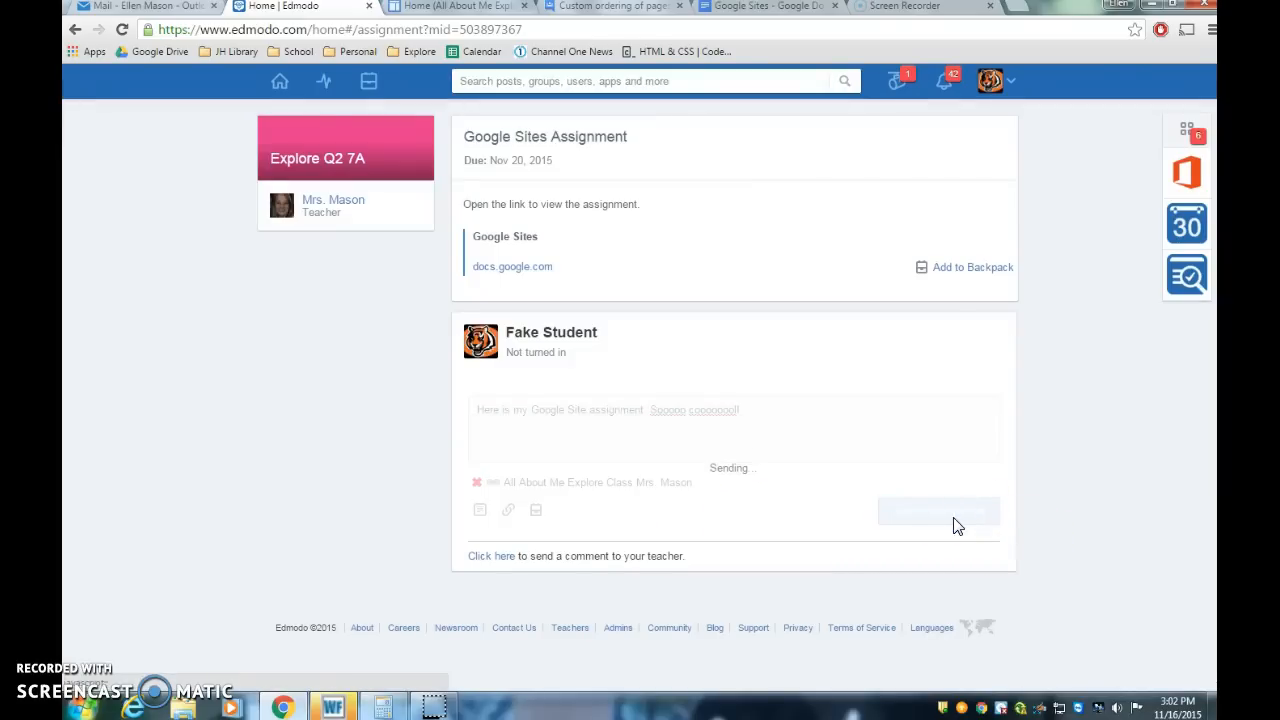